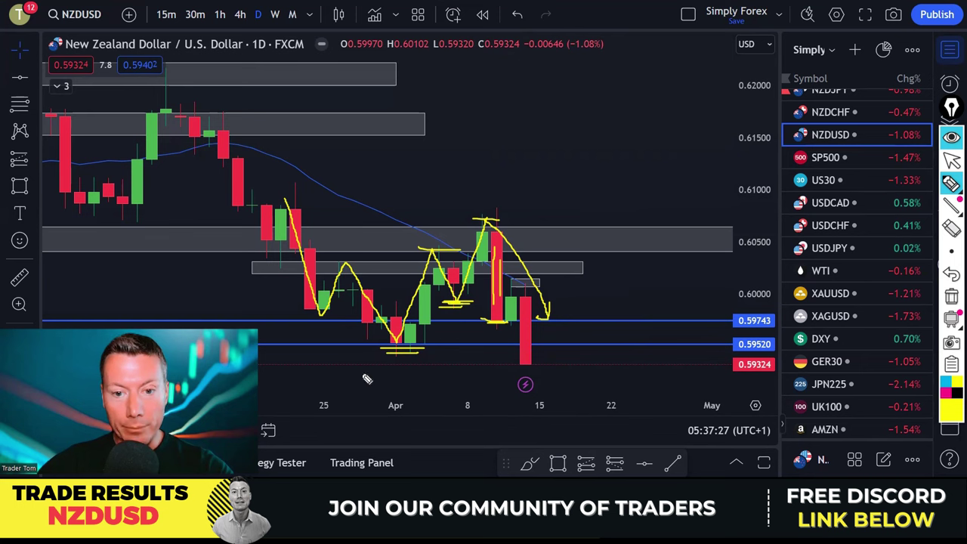
Mark the early-April low with an arrow and circle the small zone near the latest NZDUSD daily candles, clearing the ink after each.
{"action": "left_click_drag", "start_coordinate": [363, 385], "coordinate": [410, 368]}
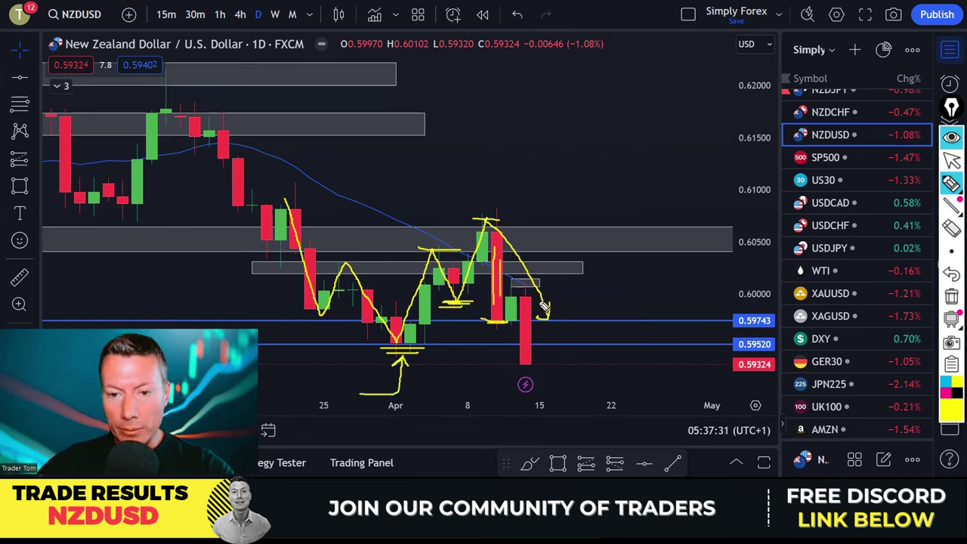
{"action": "left_click", "coordinate": [952, 296]}
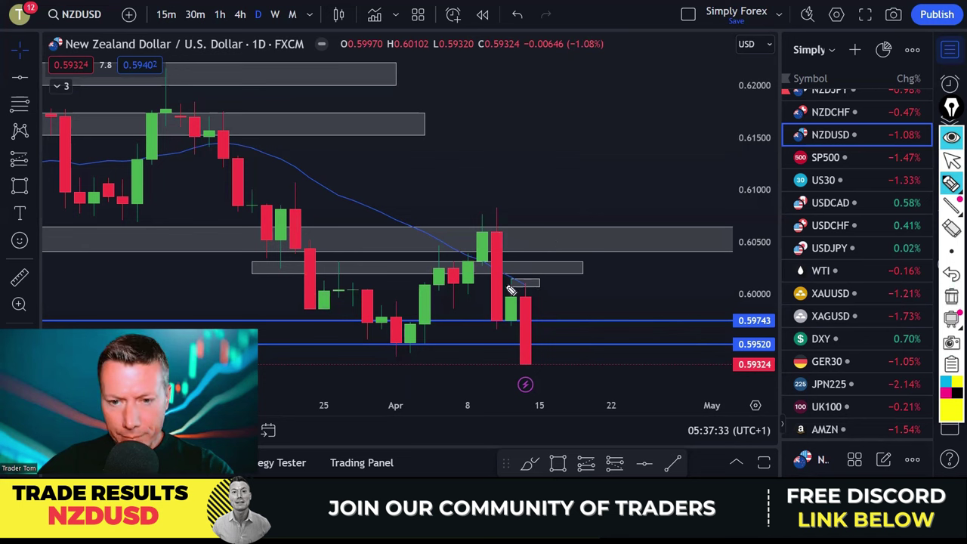
{"action": "mouse_move", "coordinate": [532, 284]}
{"action": "left_mouse_down"}
{"action": "mouse_move", "coordinate": [506, 287]}
{"action": "mouse_move", "coordinate": [534, 302]}
{"action": "mouse_move", "coordinate": [522, 281]}
{"action": "mouse_move", "coordinate": [514, 295]}
{"action": "left_mouse_up"}
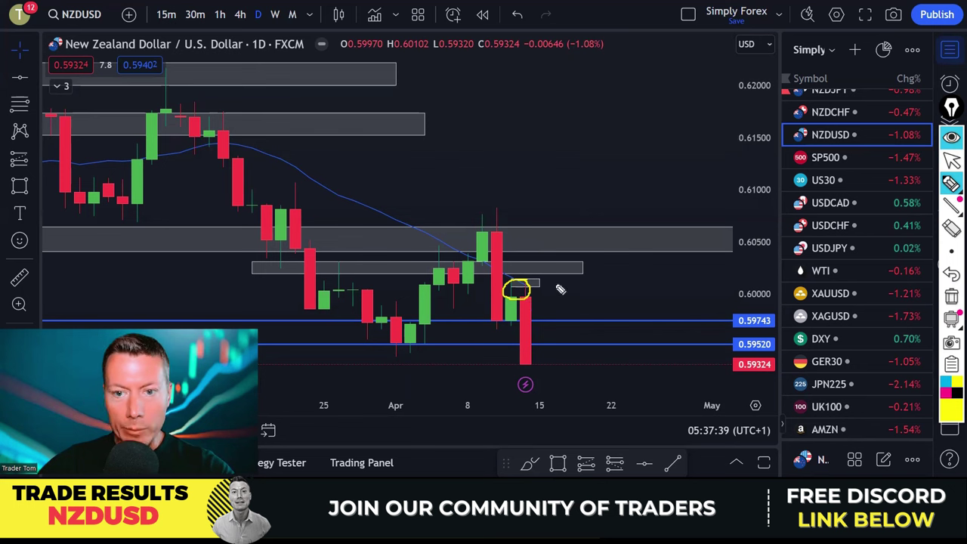
{"action": "left_click", "coordinate": [951, 297]}
Circle the latest red daily candle with the yellow pen and clear the annotation.
{"action": "mouse_move", "coordinate": [538, 290]}
{"action": "left_mouse_down"}
{"action": "mouse_move", "coordinate": [519, 297]}
{"action": "mouse_move", "coordinate": [520, 378]}
{"action": "mouse_move", "coordinate": [538, 379]}
{"action": "mouse_move", "coordinate": [547, 331]}
{"action": "mouse_move", "coordinate": [542, 284]}
{"action": "mouse_move", "coordinate": [532, 284]}
{"action": "left_mouse_up"}
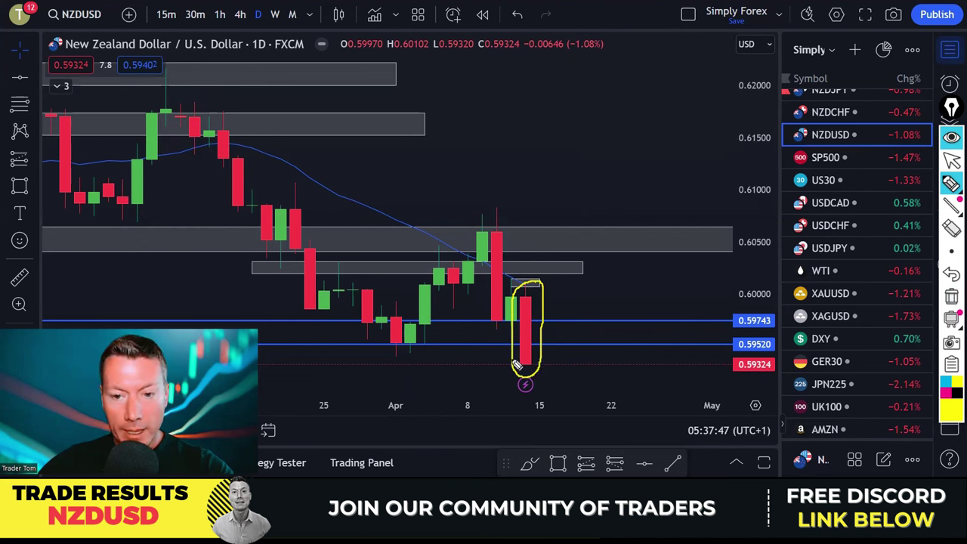
{"action": "left_click", "coordinate": [951, 297]}
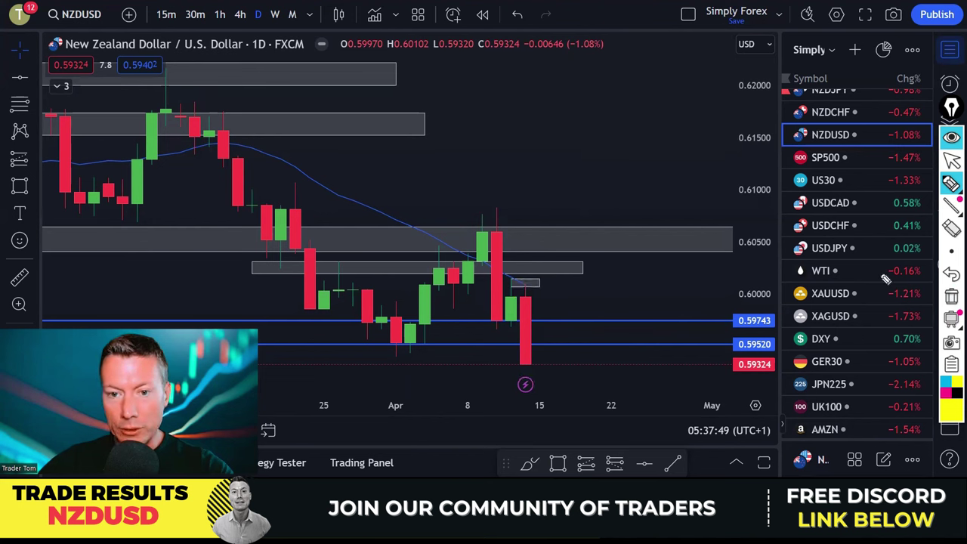
{"action": "key", "text": "Escape"}
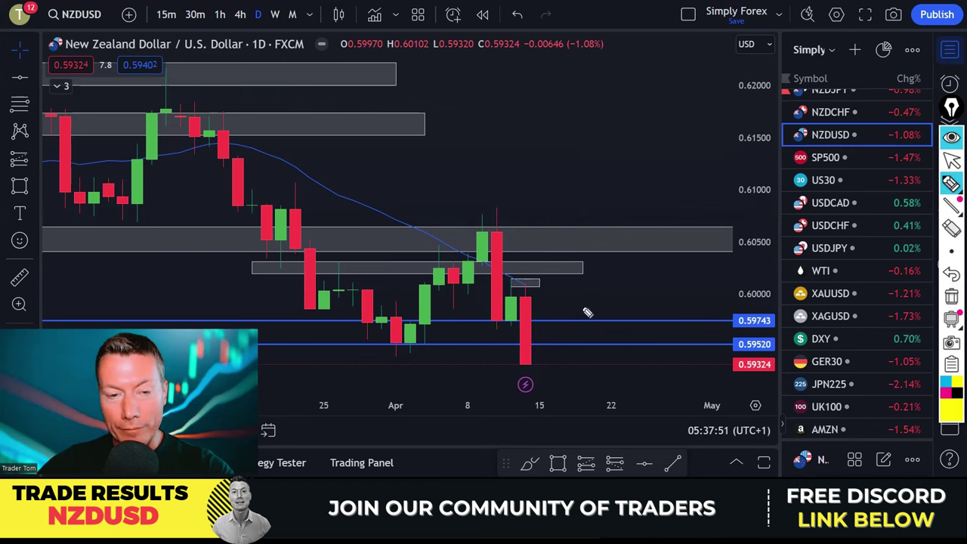
Switch the NZDUSD chart to the 1-hour timeframe, framing the price action of 11 and 12 April.
{"action": "left_click", "coordinate": [220, 15]}
{"action": "scroll", "coordinate": [610, 304], "scroll_direction": "up", "scroll_amount": 3}
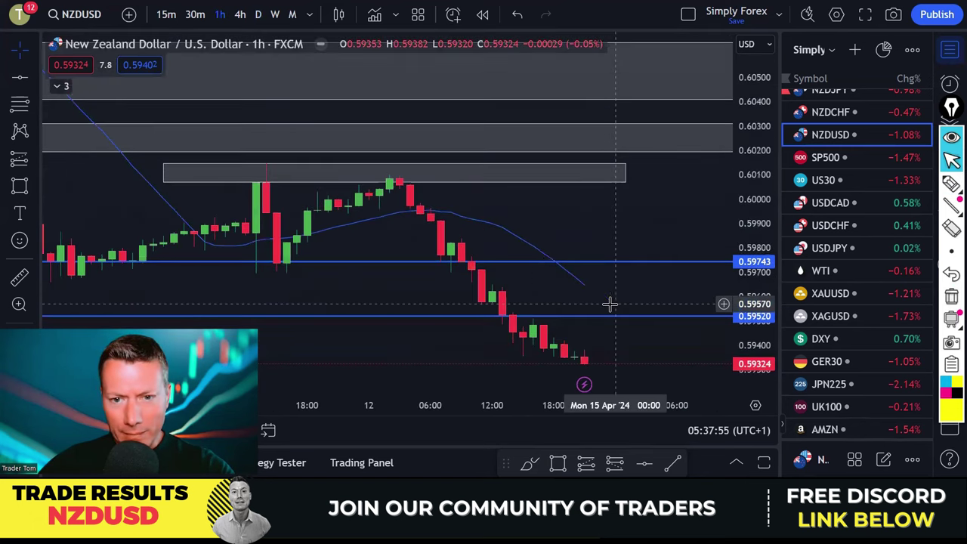
{"action": "scroll", "coordinate": [599, 224], "scroll_direction": "up", "scroll_amount": 2}
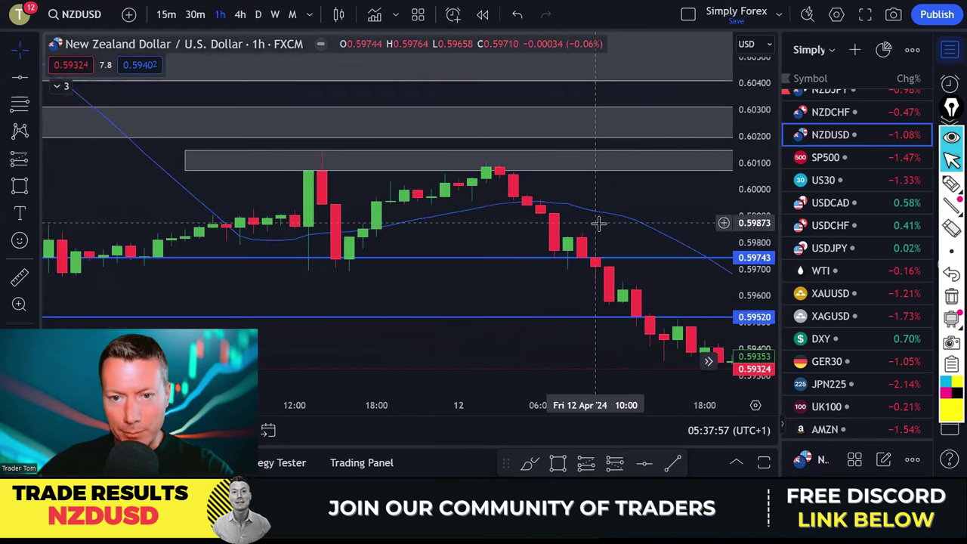
Circle the two highs at the zone near 0.60100 with the pen and trace the moving average beneath the second high.
{"action": "left_click", "coordinate": [952, 183]}
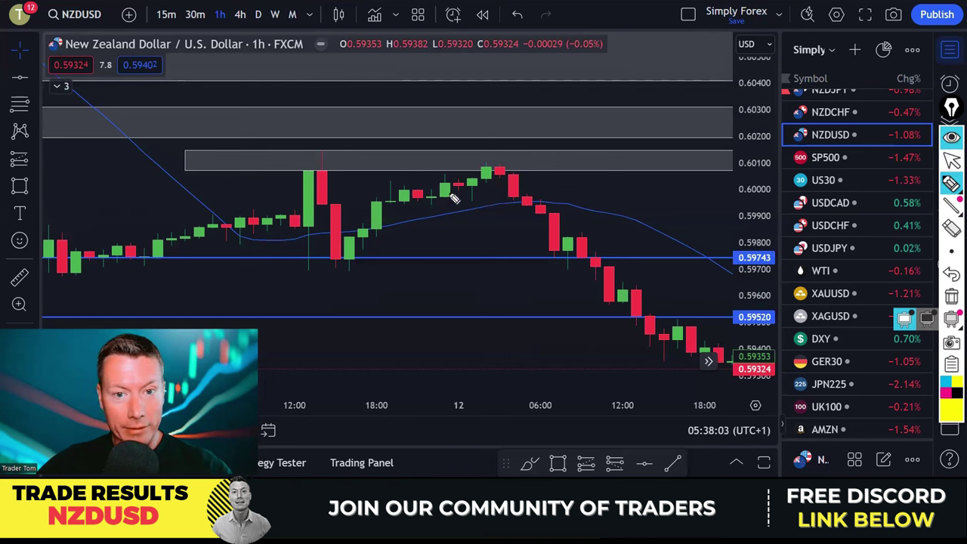
{"action": "mouse_move", "coordinate": [326, 157]}
{"action": "left_mouse_down"}
{"action": "mouse_move", "coordinate": [318, 153]}
{"action": "mouse_move", "coordinate": [329, 189]}
{"action": "left_mouse_up"}
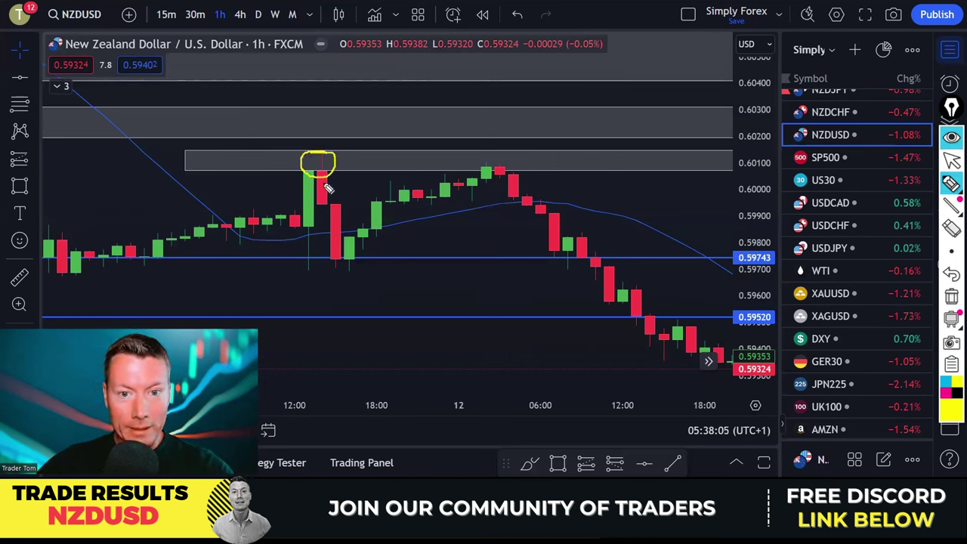
{"action": "mouse_move", "coordinate": [494, 164]}
{"action": "left_mouse_down"}
{"action": "mouse_move", "coordinate": [485, 178]}
{"action": "mouse_move", "coordinate": [475, 175]}
{"action": "mouse_move", "coordinate": [476, 158]}
{"action": "left_mouse_up"}
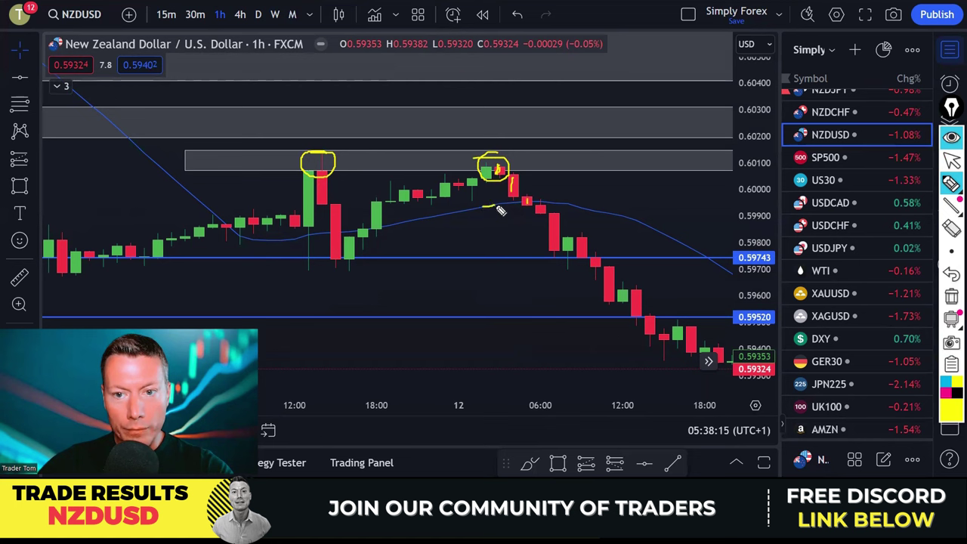
{"action": "mouse_move", "coordinate": [499, 210]}
{"action": "left_mouse_down"}
{"action": "mouse_move", "coordinate": [555, 201]}
{"action": "mouse_move", "coordinate": [631, 219]}
{"action": "left_mouse_up"}
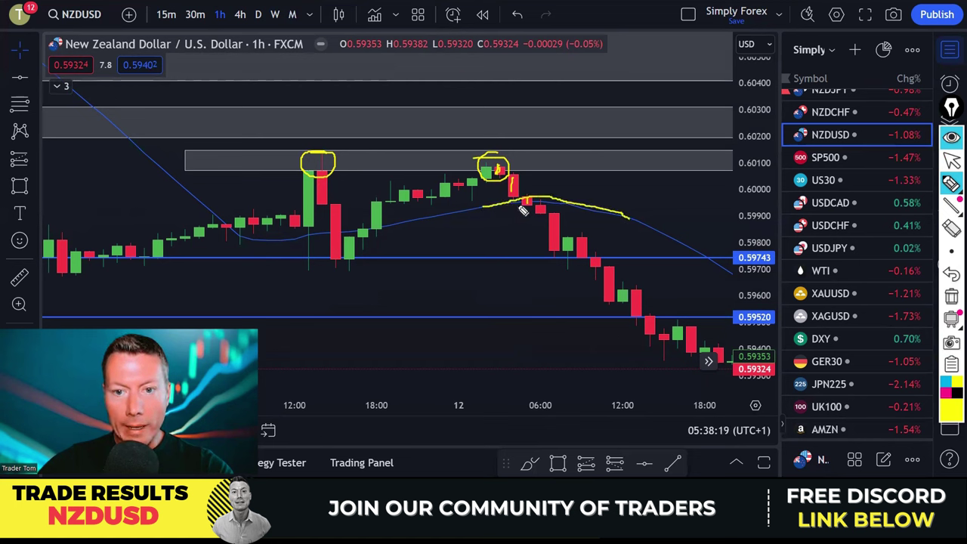
{"action": "left_click_drag", "start_coordinate": [511, 156], "coordinate": [543, 156]}
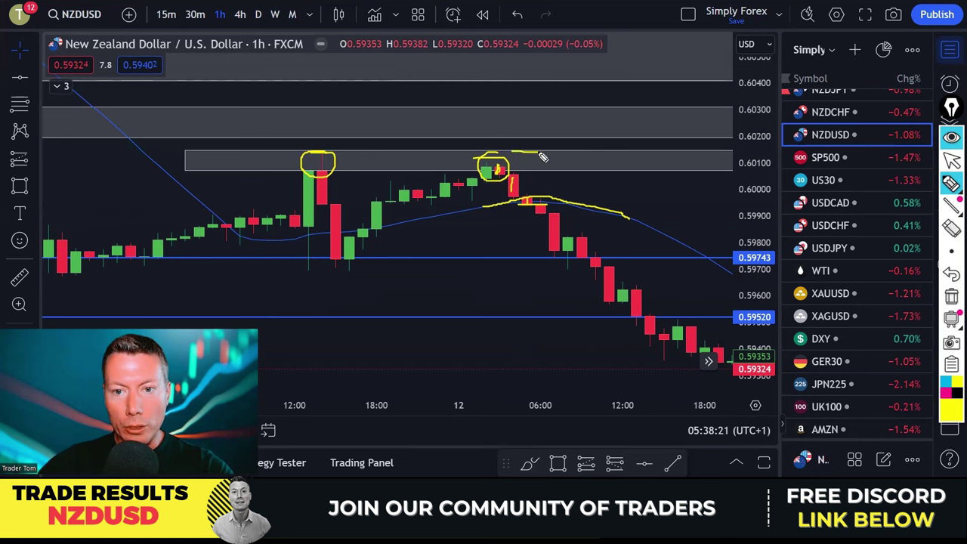
Mark the break of the 0.59743 support and the drop to the 0.59520 level, and clear all pen marks.
{"action": "left_click_drag", "start_coordinate": [496, 265], "coordinate": [601, 262]}
{"action": "mouse_move", "coordinate": [335, 263]}
{"action": "left_mouse_down"}
{"action": "mouse_move", "coordinate": [579, 264]}
{"action": "mouse_move", "coordinate": [603, 254]}
{"action": "mouse_move", "coordinate": [611, 274]}
{"action": "mouse_move", "coordinate": [626, 258]}
{"action": "mouse_move", "coordinate": [617, 278]}
{"action": "mouse_move", "coordinate": [647, 322]}
{"action": "mouse_move", "coordinate": [702, 333]}
{"action": "mouse_move", "coordinate": [703, 321]}
{"action": "mouse_move", "coordinate": [696, 330]}
{"action": "left_mouse_up"}
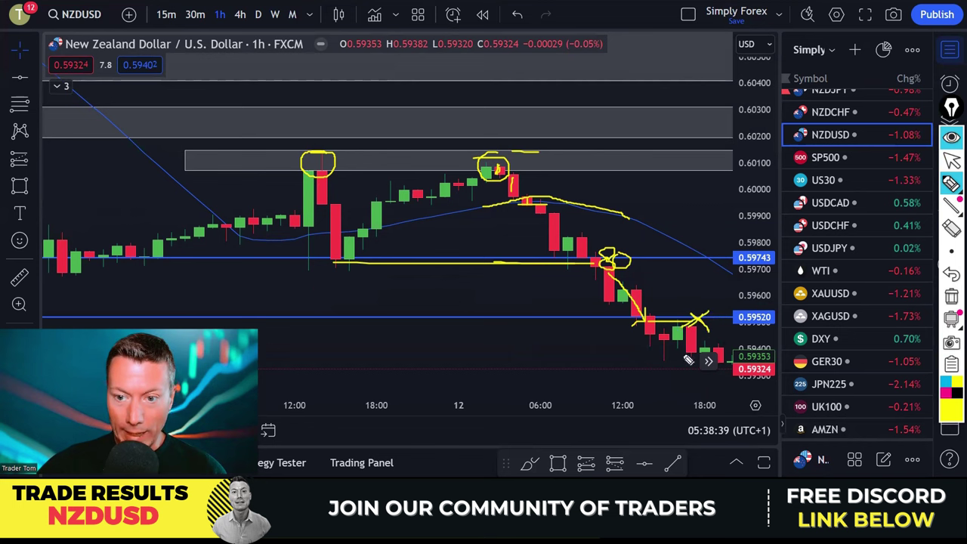
{"action": "left_click_drag", "start_coordinate": [635, 330], "coordinate": [679, 334]}
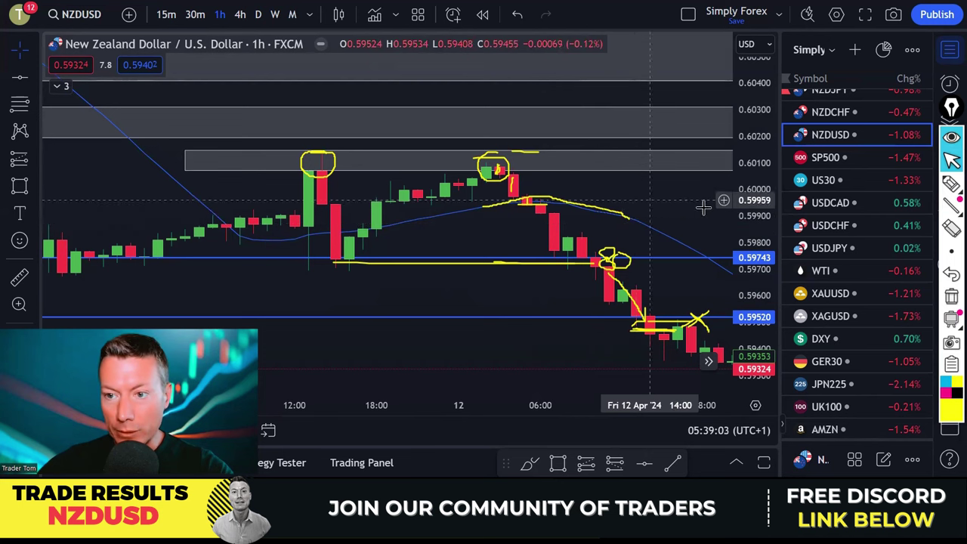
{"action": "left_click", "coordinate": [951, 296]}
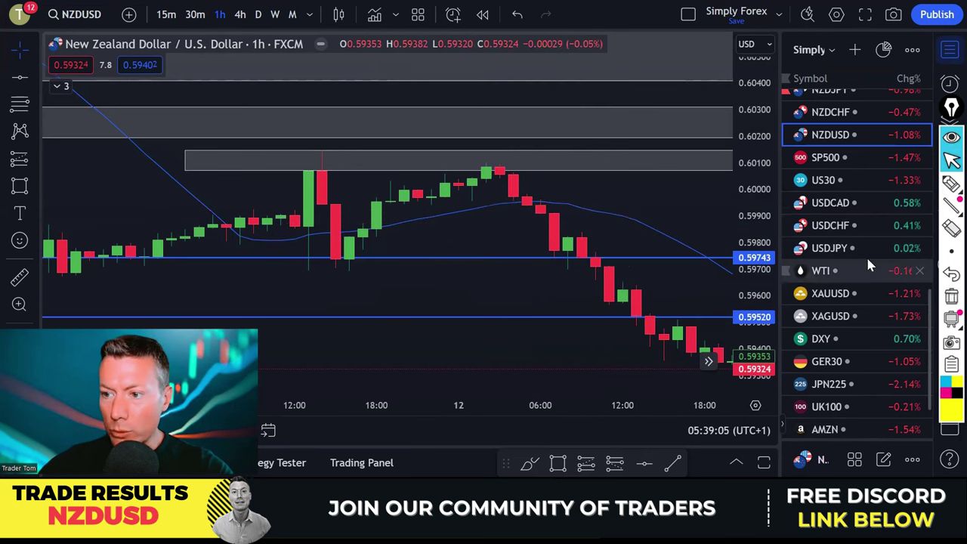
Open the GBPAUD chart from the watchlist on the daily timeframe, framing the latest April candles.
{"action": "scroll", "coordinate": [865, 257], "scroll_direction": "up", "scroll_amount": 5}
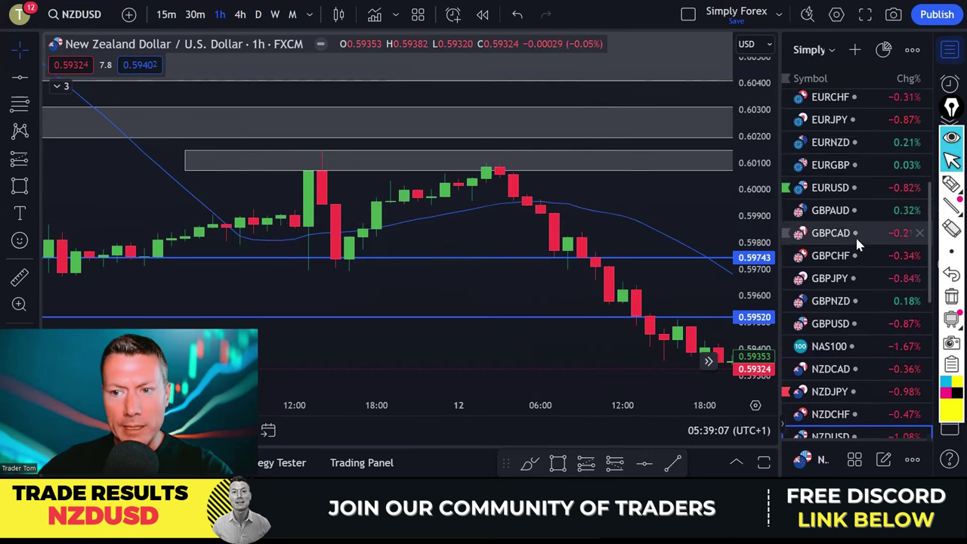
{"action": "left_click", "coordinate": [836, 212]}
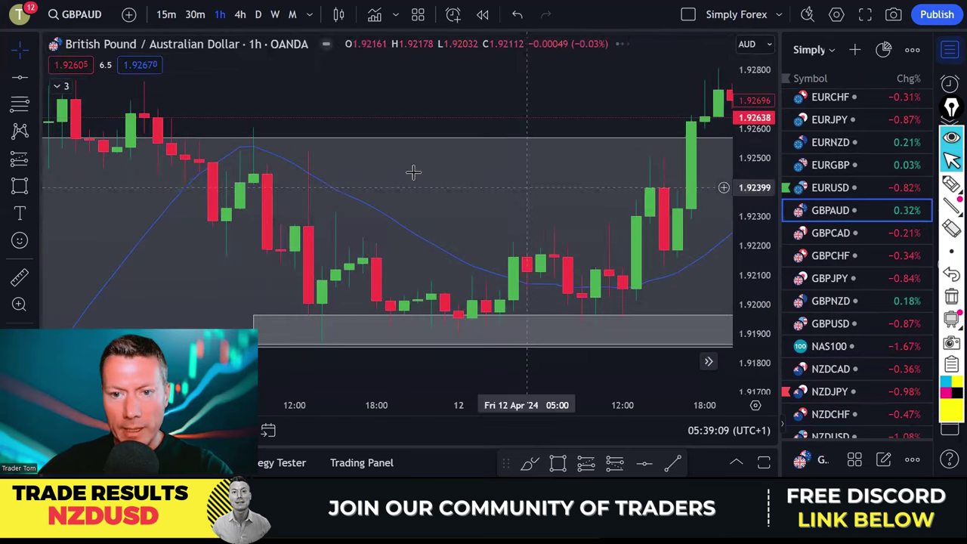
{"action": "left_click", "coordinate": [258, 14]}
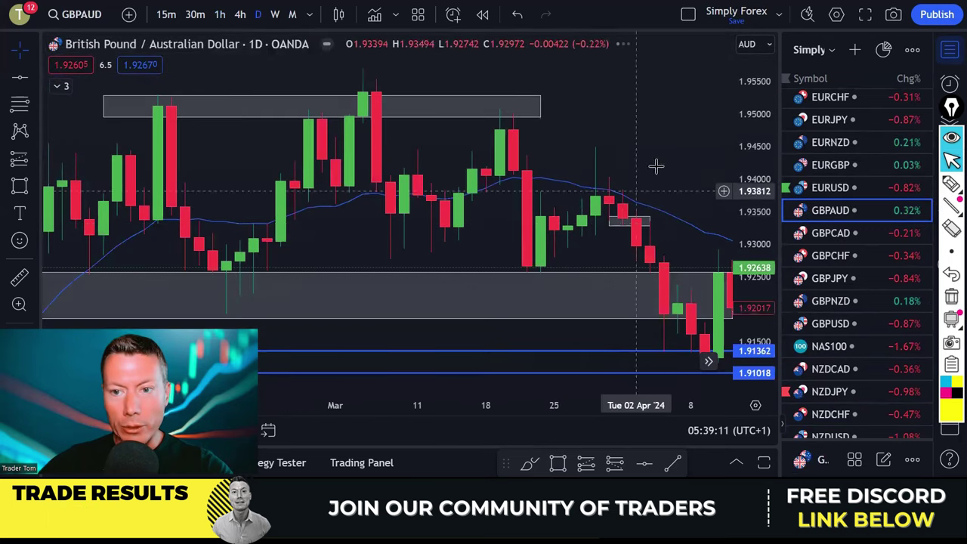
{"action": "scroll", "coordinate": [378, 96], "scroll_direction": "up", "scroll_amount": 2}
{"action": "scroll", "coordinate": [510, 121], "scroll_direction": "down", "scroll_amount": 2}
{"action": "scroll", "coordinate": [511, 121], "scroll_direction": "down", "scroll_amount": 1}
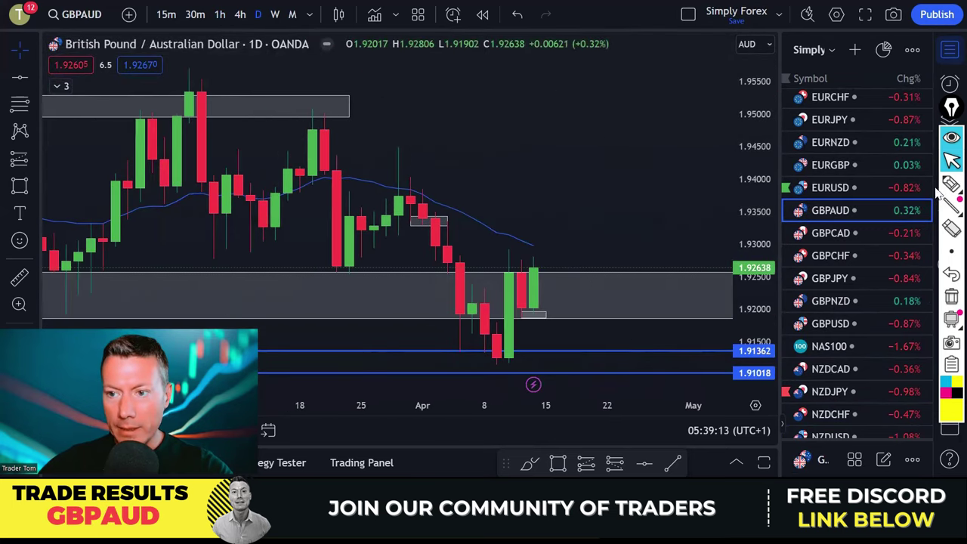
Sketch the GBPAUD daily downtrend swings with arrows down to 1.91362 and 1.91018, trace the falling moving average, and clear the ink.
{"action": "mouse_move", "coordinate": [310, 129]}
{"action": "left_mouse_down"}
{"action": "mouse_move", "coordinate": [353, 244]}
{"action": "mouse_move", "coordinate": [374, 255]}
{"action": "mouse_move", "coordinate": [399, 186]}
{"action": "mouse_move", "coordinate": [461, 281]}
{"action": "mouse_move", "coordinate": [490, 351]}
{"action": "mouse_move", "coordinate": [514, 266]}
{"action": "mouse_move", "coordinate": [529, 261]}
{"action": "mouse_move", "coordinate": [516, 312]}
{"action": "mouse_move", "coordinate": [535, 281]}
{"action": "mouse_move", "coordinate": [528, 259]}
{"action": "left_mouse_up"}
{"action": "mouse_move", "coordinate": [535, 312]}
{"action": "left_mouse_down"}
{"action": "mouse_move", "coordinate": [559, 357]}
{"action": "mouse_move", "coordinate": [543, 355]}
{"action": "mouse_move", "coordinate": [571, 380]}
{"action": "left_mouse_up"}
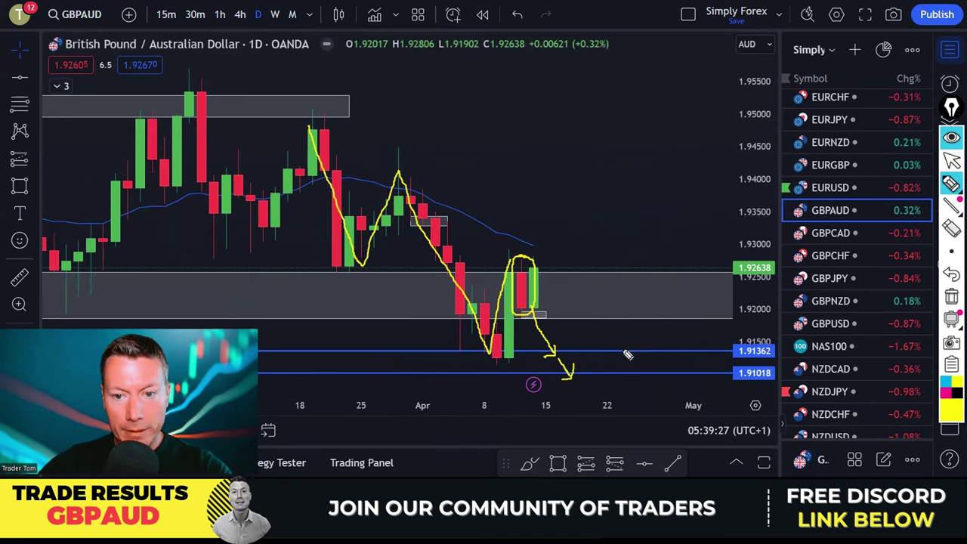
{"action": "left_click_drag", "start_coordinate": [413, 196], "coordinate": [563, 270]}
{"action": "left_click", "coordinate": [952, 297]}
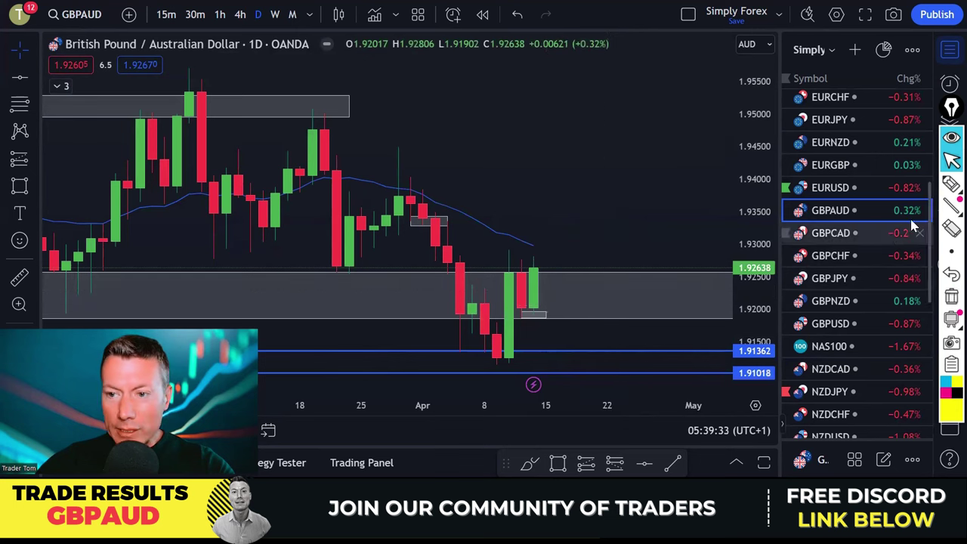
Mark the top of the latest daily candle near the moving average with the pen and clear the mark.
{"action": "left_click", "coordinate": [952, 184]}
{"action": "mouse_move", "coordinate": [543, 255]}
{"action": "left_mouse_down"}
{"action": "mouse_move", "coordinate": [532, 313]}
{"action": "mouse_move", "coordinate": [554, 249]}
{"action": "left_mouse_up"}
{"action": "left_click", "coordinate": [951, 297]}
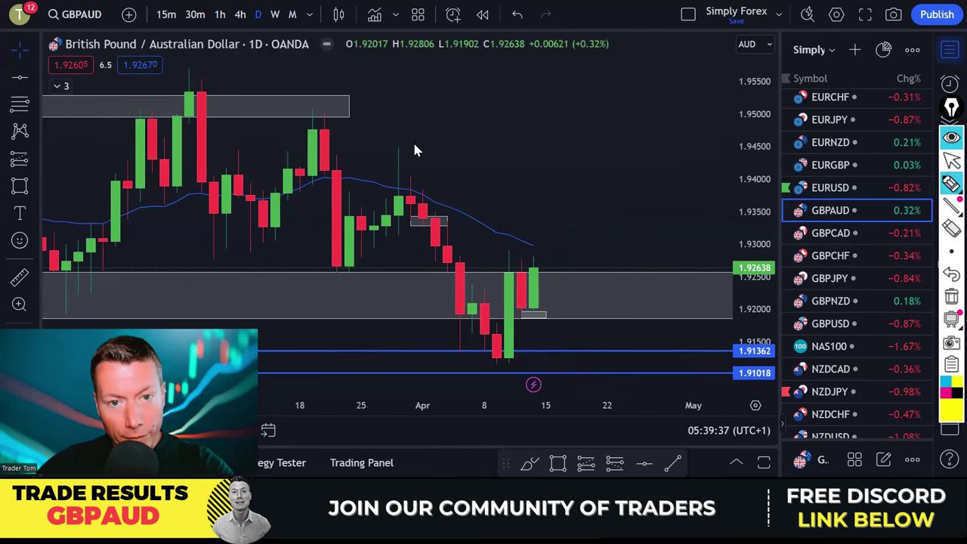
On the GBPAUD 1-hour chart, underline the lows at the support zone, draw arrows for a break downward, and clear the ink.
{"action": "left_click", "coordinate": [220, 15]}
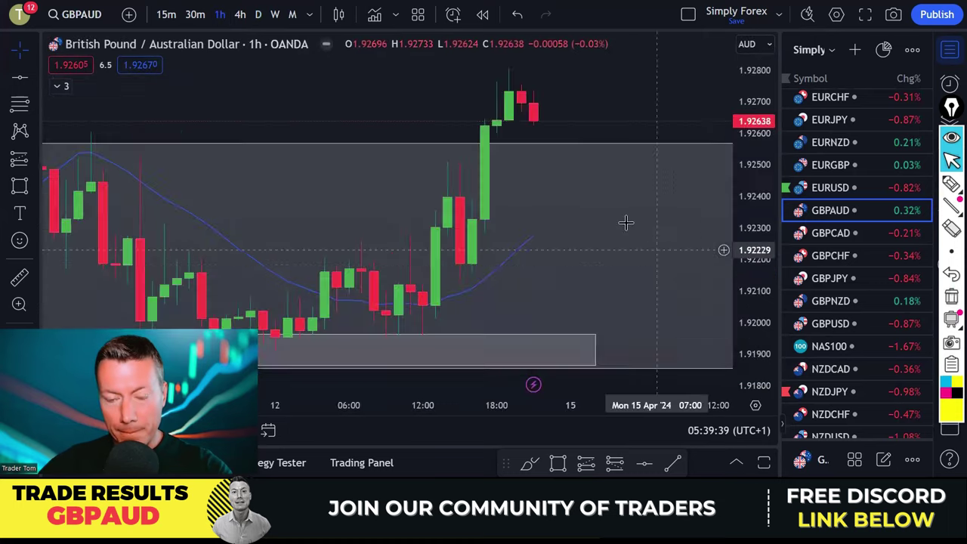
{"action": "scroll", "coordinate": [625, 221], "scroll_direction": "up", "scroll_amount": 3}
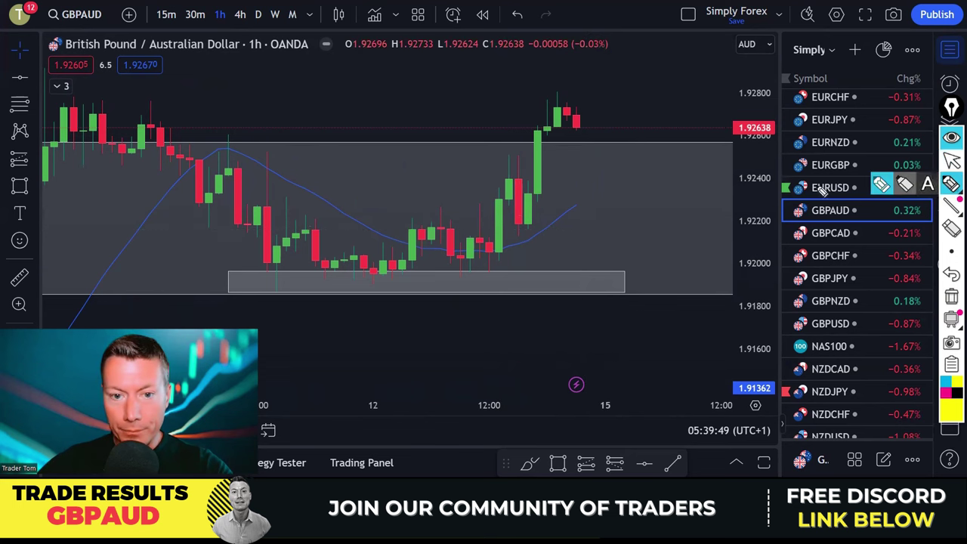
{"action": "left_click_drag", "start_coordinate": [257, 279], "coordinate": [474, 279]}
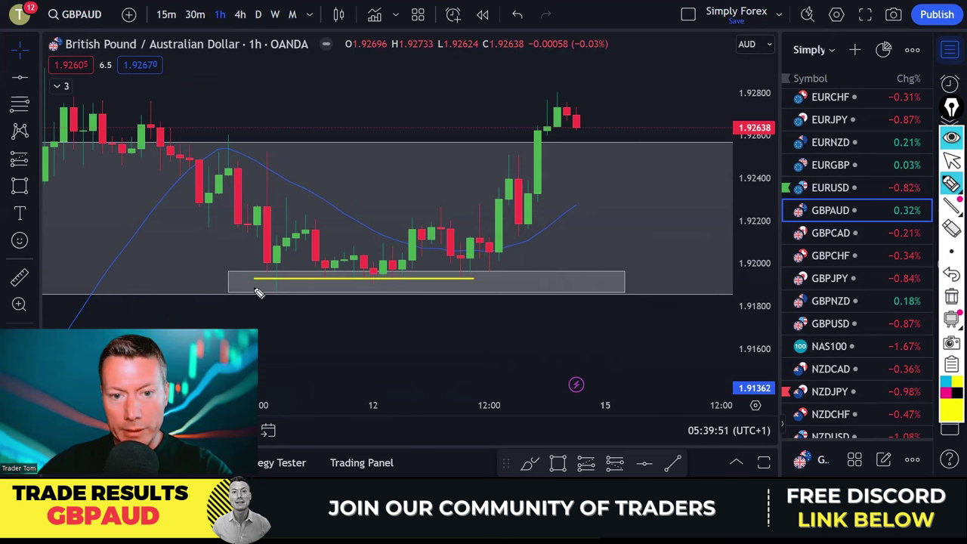
{"action": "mouse_move", "coordinate": [259, 286]}
{"action": "left_mouse_down"}
{"action": "mouse_move", "coordinate": [461, 281]}
{"action": "mouse_move", "coordinate": [421, 323]}
{"action": "mouse_move", "coordinate": [413, 308]}
{"action": "mouse_move", "coordinate": [432, 313]}
{"action": "mouse_move", "coordinate": [448, 390]}
{"action": "left_mouse_up"}
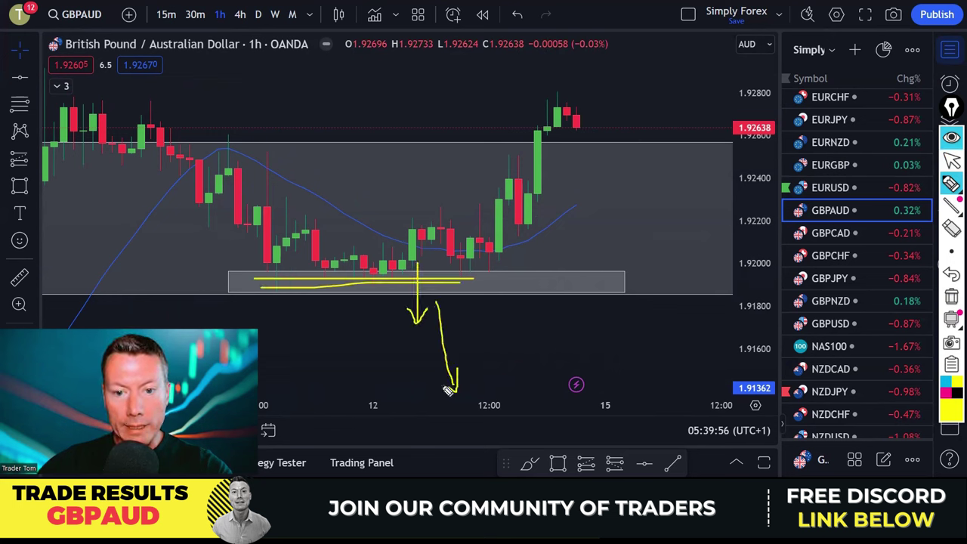
{"action": "left_click", "coordinate": [951, 297]}
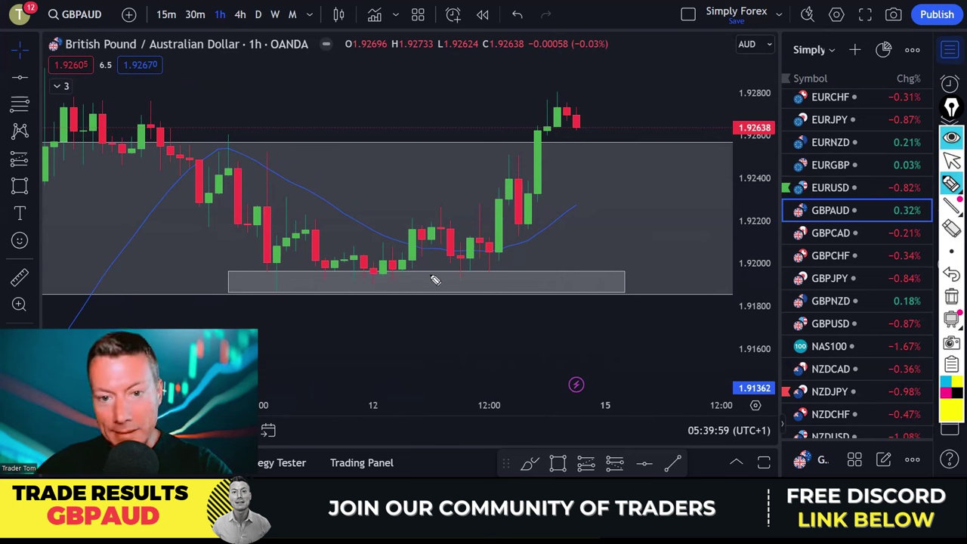
Trace the 1-hour price swings along the support zone, add a curved upward arrow for the reversal, and clear the ink.
{"action": "mouse_move", "coordinate": [252, 199]}
{"action": "left_mouse_down"}
{"action": "mouse_move", "coordinate": [282, 266]}
{"action": "mouse_move", "coordinate": [315, 226]}
{"action": "left_mouse_up"}
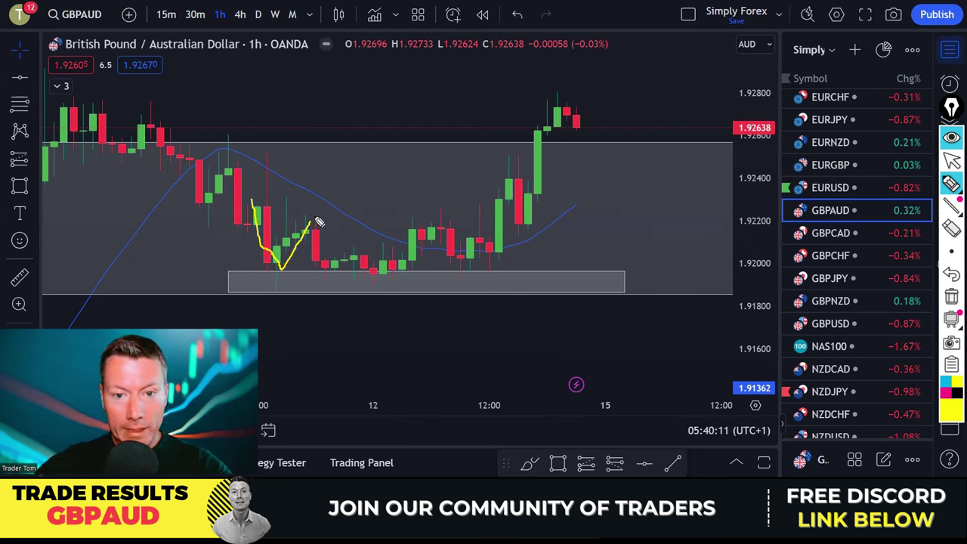
{"action": "mouse_move", "coordinate": [315, 220]}
{"action": "left_mouse_down"}
{"action": "mouse_move", "coordinate": [352, 271]}
{"action": "mouse_move", "coordinate": [374, 252]}
{"action": "mouse_move", "coordinate": [402, 275]}
{"action": "mouse_move", "coordinate": [434, 230]}
{"action": "mouse_move", "coordinate": [471, 272]}
{"action": "mouse_move", "coordinate": [512, 183]}
{"action": "left_mouse_up"}
{"action": "left_click_drag", "start_coordinate": [528, 216], "coordinate": [556, 136]}
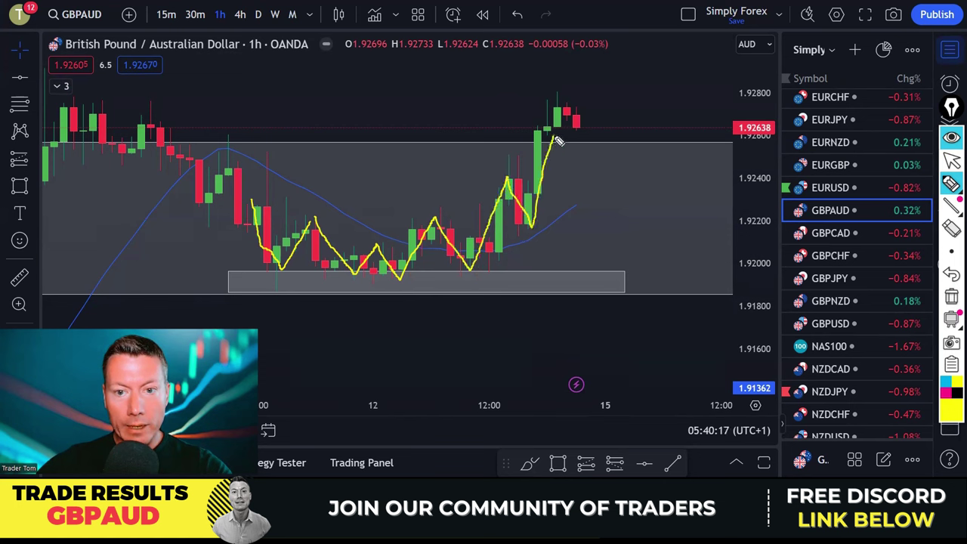
{"action": "mouse_move", "coordinate": [394, 300]}
{"action": "left_mouse_down"}
{"action": "mouse_move", "coordinate": [549, 257]}
{"action": "mouse_move", "coordinate": [557, 207]}
{"action": "left_mouse_up"}
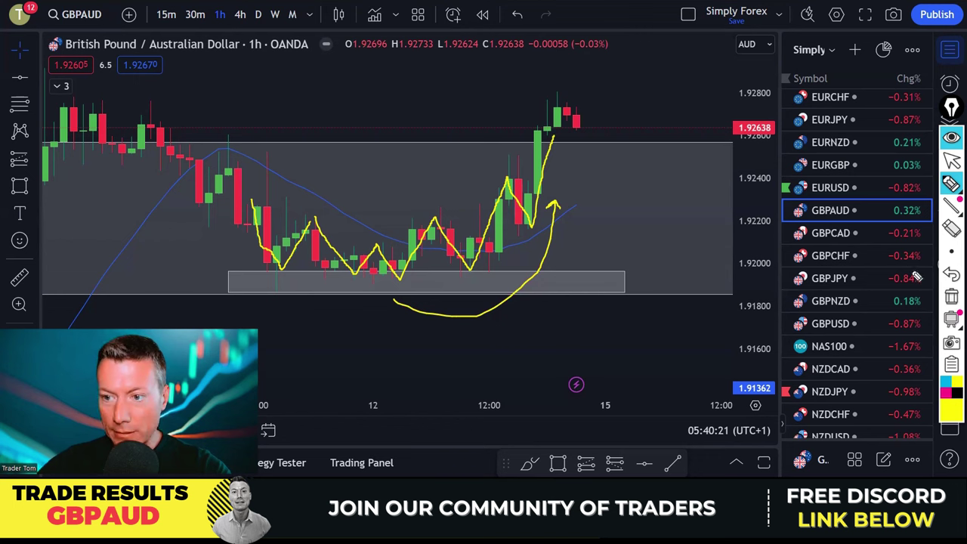
{"action": "left_click", "coordinate": [951, 299]}
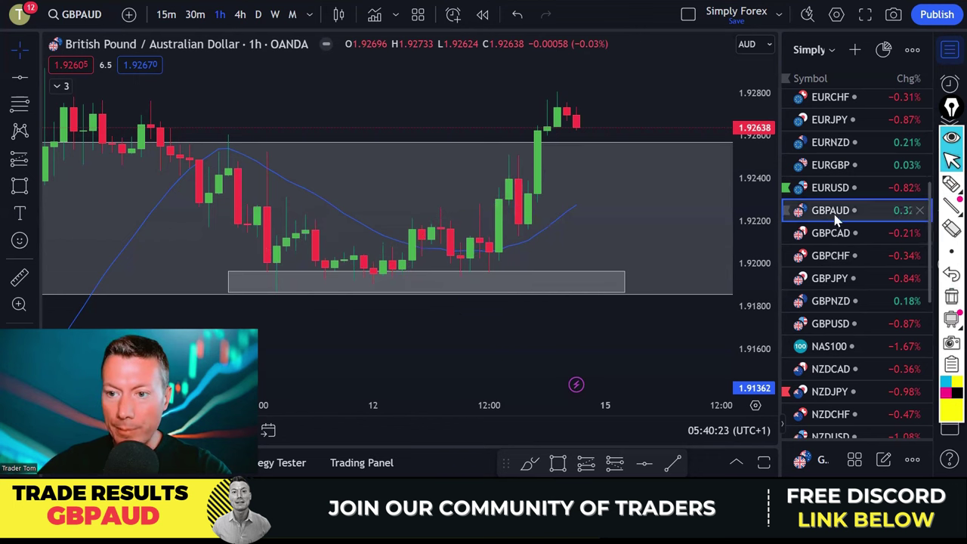
Open the EURAUD chart from the watchlist on the daily timeframe.
{"action": "scroll", "coordinate": [857, 236], "scroll_direction": "up", "scroll_amount": 3}
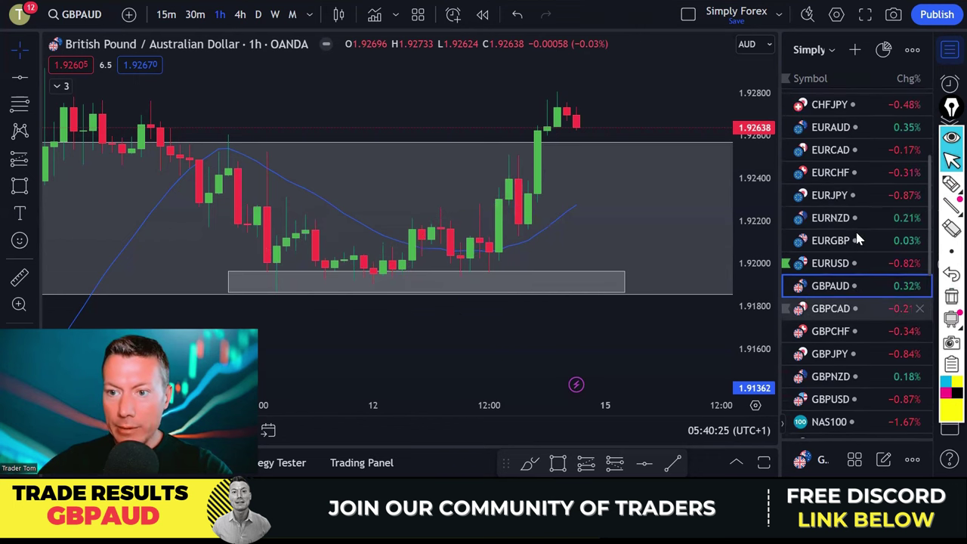
{"action": "left_click", "coordinate": [835, 129]}
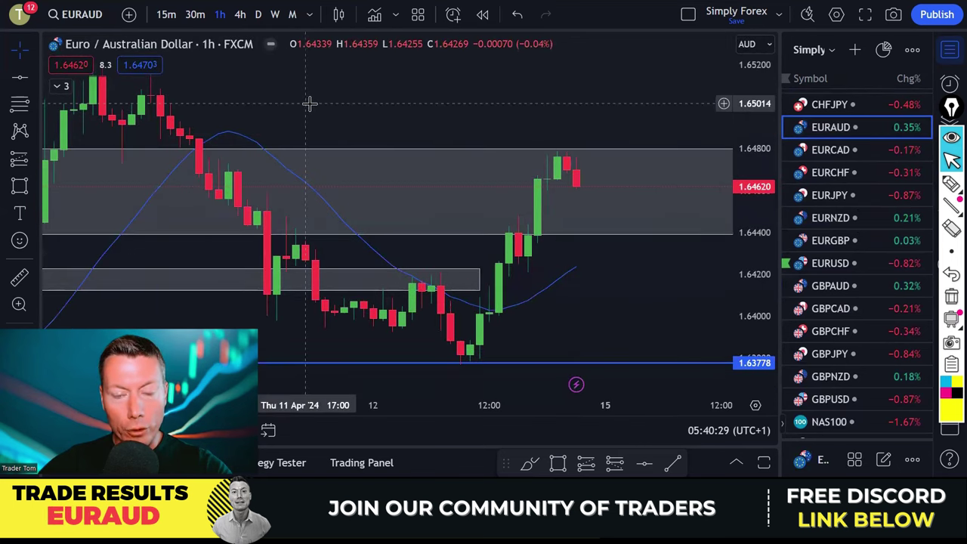
{"action": "left_click", "coordinate": [258, 15]}
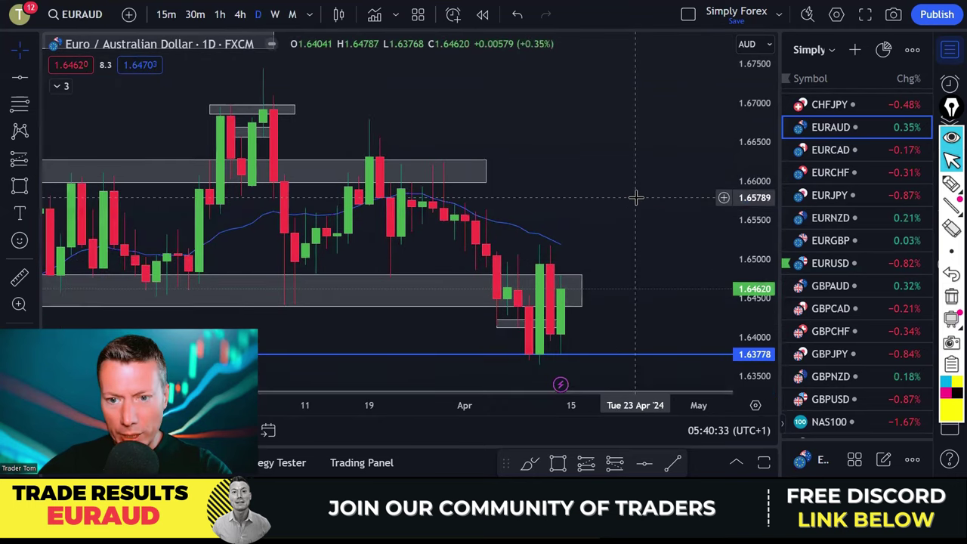
Trace the falling swings on the EURAUD daily chart with the pen from the mid-March high to the latest candle, and clear the ink.
{"action": "scroll", "coordinate": [636, 198], "scroll_direction": "down", "scroll_amount": 2}
{"action": "scroll", "coordinate": [636, 197], "scroll_direction": "up", "scroll_amount": 1}
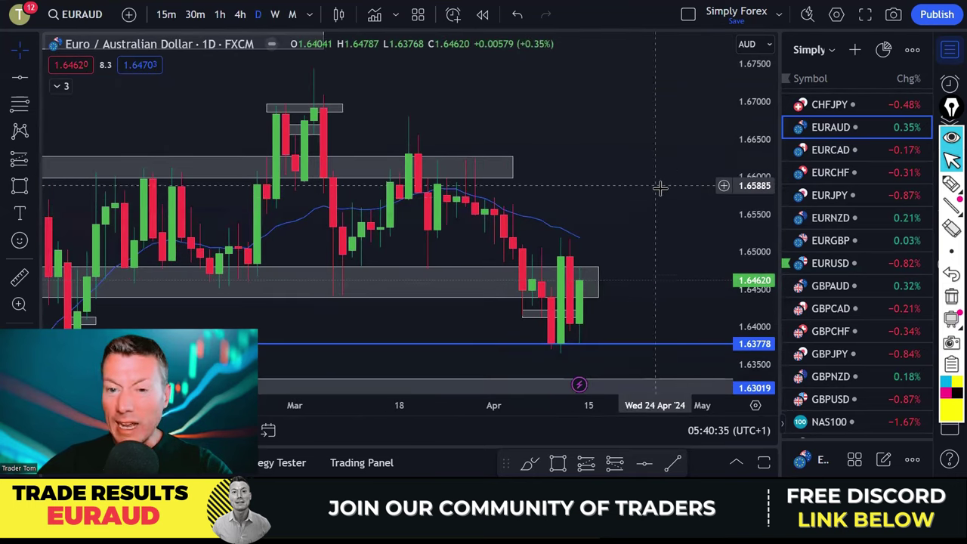
{"action": "left_click", "coordinate": [952, 184]}
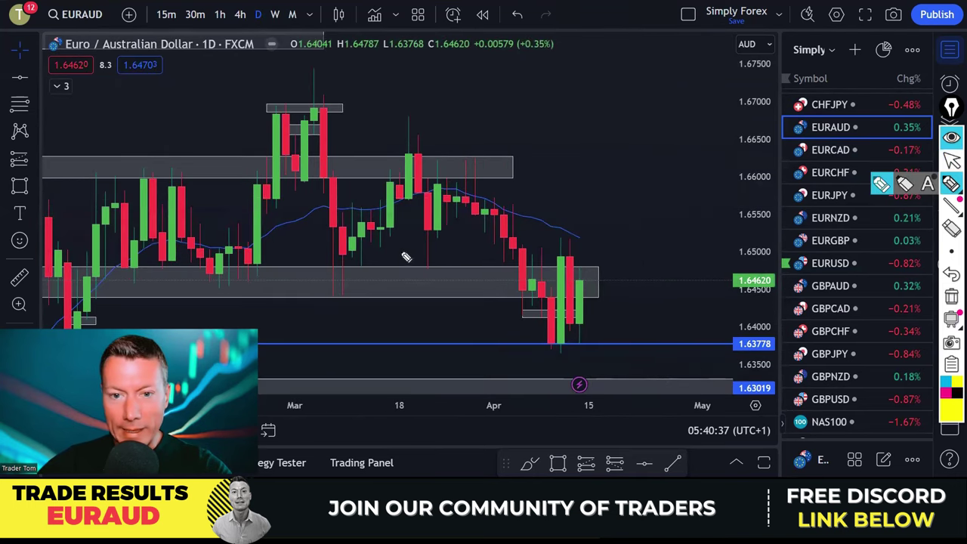
{"action": "mouse_move", "coordinate": [405, 126]}
{"action": "left_mouse_down"}
{"action": "mouse_move", "coordinate": [447, 261]}
{"action": "mouse_move", "coordinate": [463, 238]}
{"action": "left_mouse_up"}
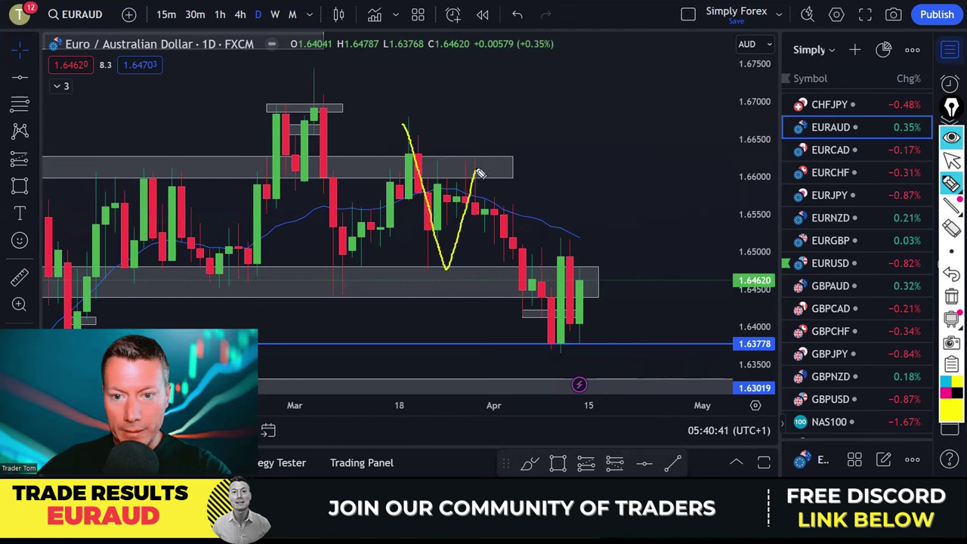
{"action": "mouse_move", "coordinate": [480, 173]}
{"action": "left_mouse_down"}
{"action": "mouse_move", "coordinate": [531, 308]}
{"action": "mouse_move", "coordinate": [547, 256]}
{"action": "mouse_move", "coordinate": [565, 346]}
{"action": "mouse_move", "coordinate": [591, 257]}
{"action": "mouse_move", "coordinate": [605, 319]}
{"action": "left_mouse_up"}
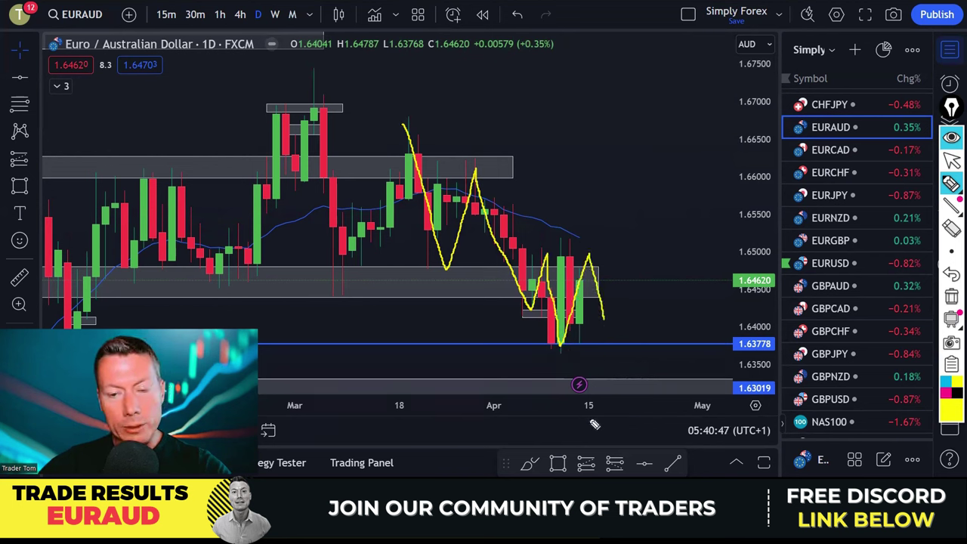
{"action": "left_click", "coordinate": [951, 299]}
Underline the daily low at the 1.63778 level, draw arrows for the drop and rebound beside the latest candle, and clear the ink.
{"action": "mouse_move", "coordinate": [576, 273]}
{"action": "left_mouse_down"}
{"action": "mouse_move", "coordinate": [573, 325]}
{"action": "mouse_move", "coordinate": [599, 354]}
{"action": "mouse_move", "coordinate": [557, 347]}
{"action": "mouse_move", "coordinate": [600, 326]}
{"action": "mouse_move", "coordinate": [599, 302]}
{"action": "left_mouse_up"}
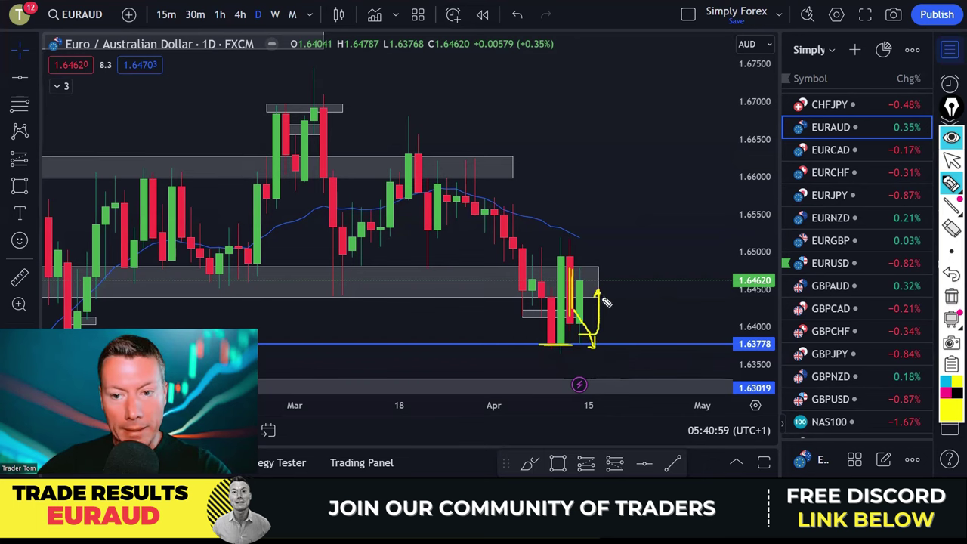
{"action": "left_click", "coordinate": [952, 297]}
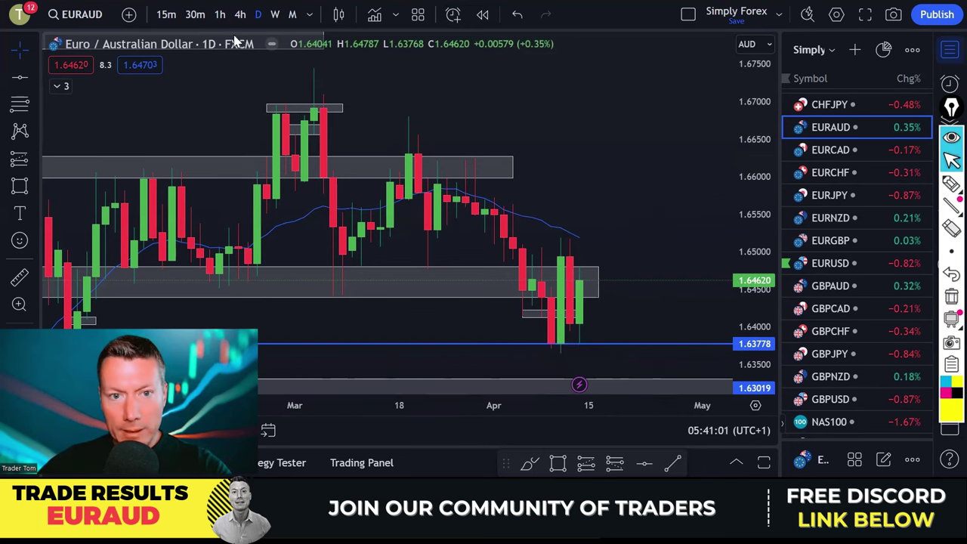
Switch EURAUD to the 1-hour timeframe, trace the falling moving average with the pen, and clear the ink.
{"action": "left_click", "coordinate": [219, 15]}
{"action": "scroll", "coordinate": [683, 227], "scroll_direction": "down", "scroll_amount": 3}
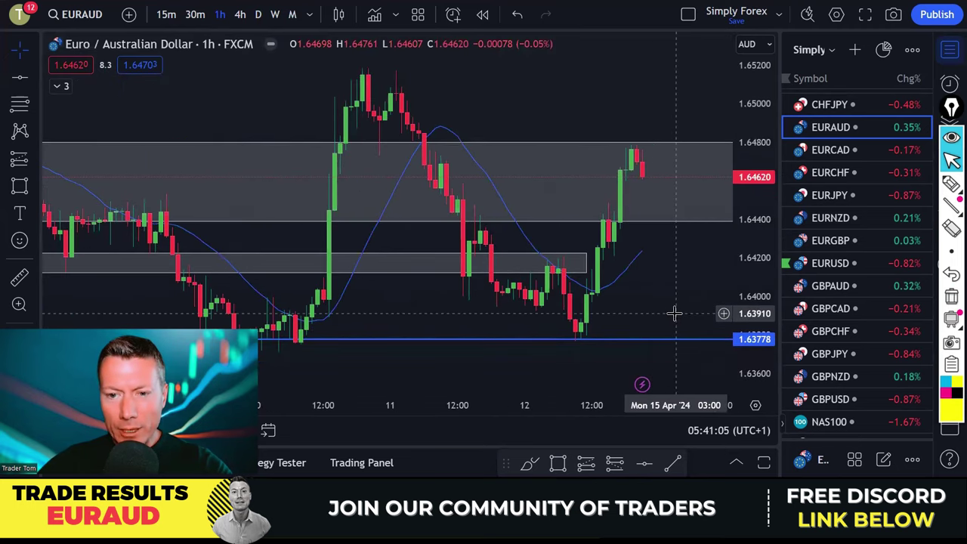
{"action": "scroll", "coordinate": [674, 312], "scroll_direction": "up", "scroll_amount": 1}
{"action": "left_click", "coordinate": [952, 184]}
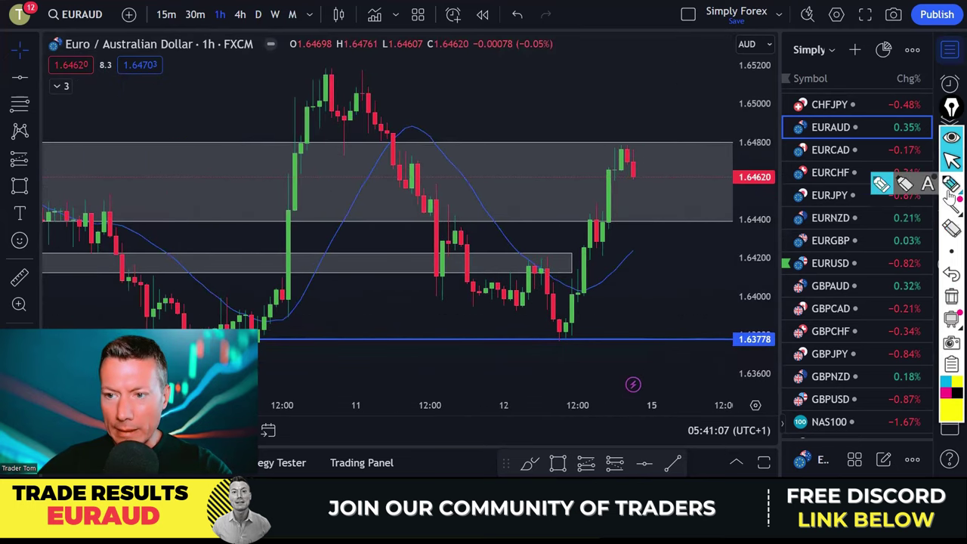
{"action": "mouse_move", "coordinate": [476, 189]}
{"action": "left_mouse_down"}
{"action": "mouse_move", "coordinate": [537, 270]}
{"action": "mouse_move", "coordinate": [591, 295]}
{"action": "left_mouse_up"}
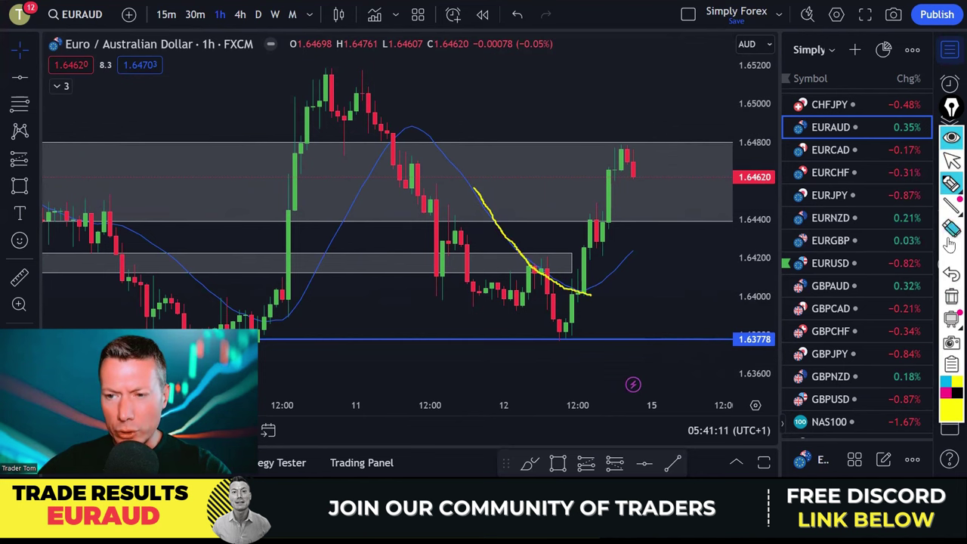
{"action": "left_click", "coordinate": [952, 297]}
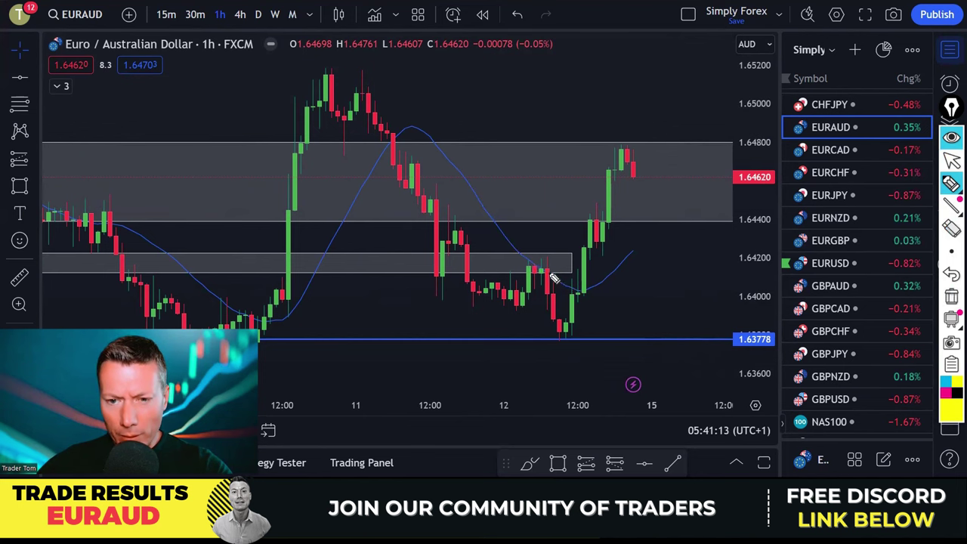
Mark the first red 1-hour candle below the moving average, circle its lower wick, underline the preceding lows, and clear the ink.
{"action": "key", "text": "Escape"}
{"action": "scroll", "coordinate": [551, 186], "scroll_direction": "up", "scroll_amount": 5}
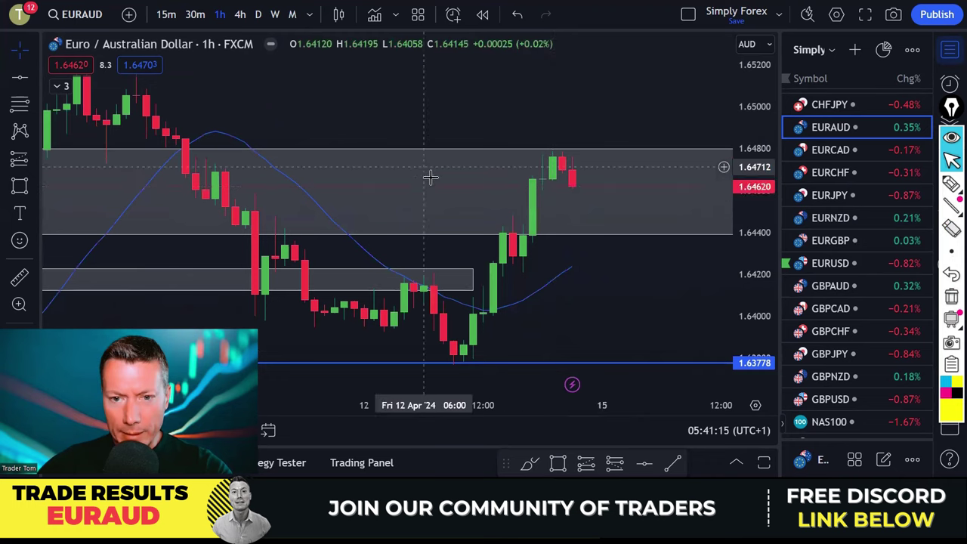
{"action": "left_click_drag", "start_coordinate": [430, 177], "coordinate": [592, 186]}
{"action": "scroll", "coordinate": [592, 181], "scroll_direction": "up", "scroll_amount": 3}
{"action": "left_click", "coordinate": [952, 184]}
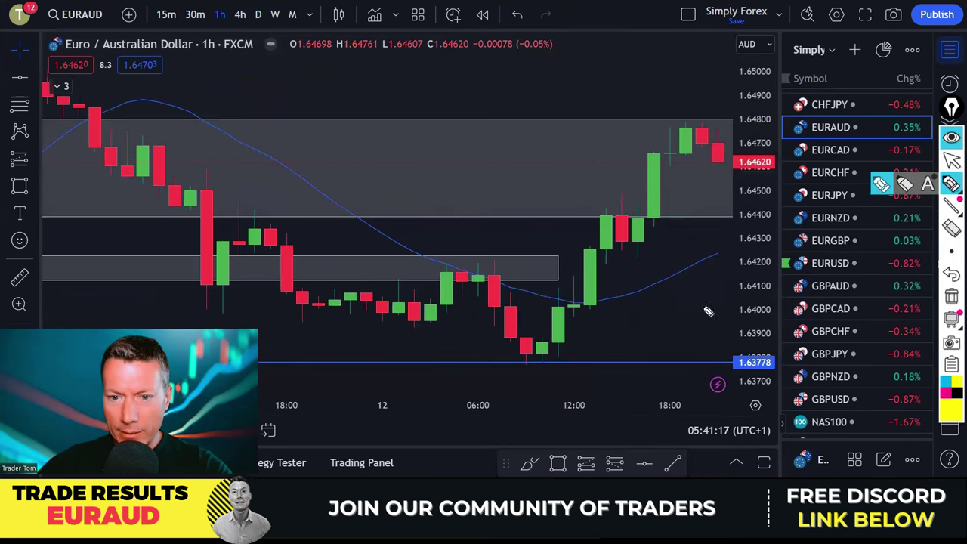
{"action": "mouse_move", "coordinate": [495, 283]}
{"action": "left_mouse_down"}
{"action": "mouse_move", "coordinate": [492, 330]}
{"action": "mouse_move", "coordinate": [499, 312]}
{"action": "left_mouse_up"}
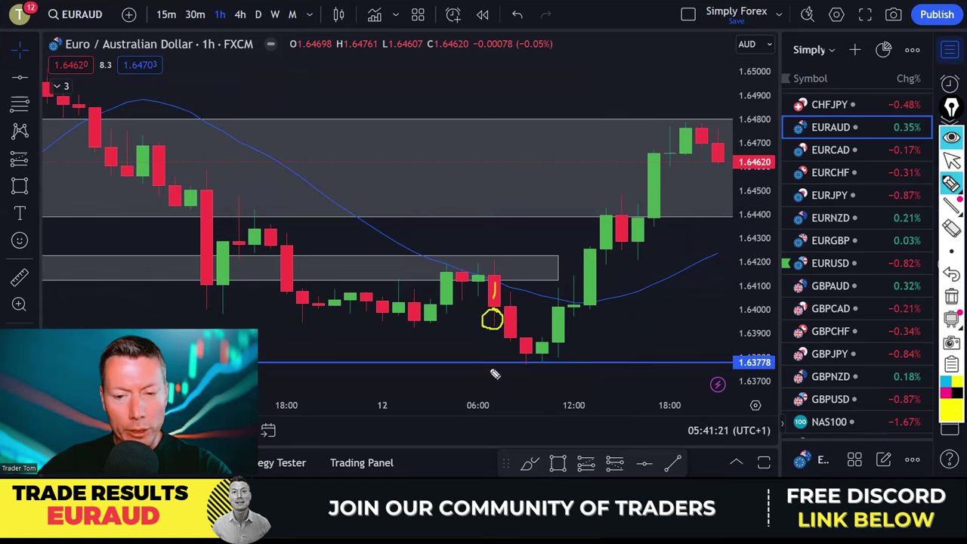
{"action": "left_click_drag", "start_coordinate": [378, 323], "coordinate": [493, 323]}
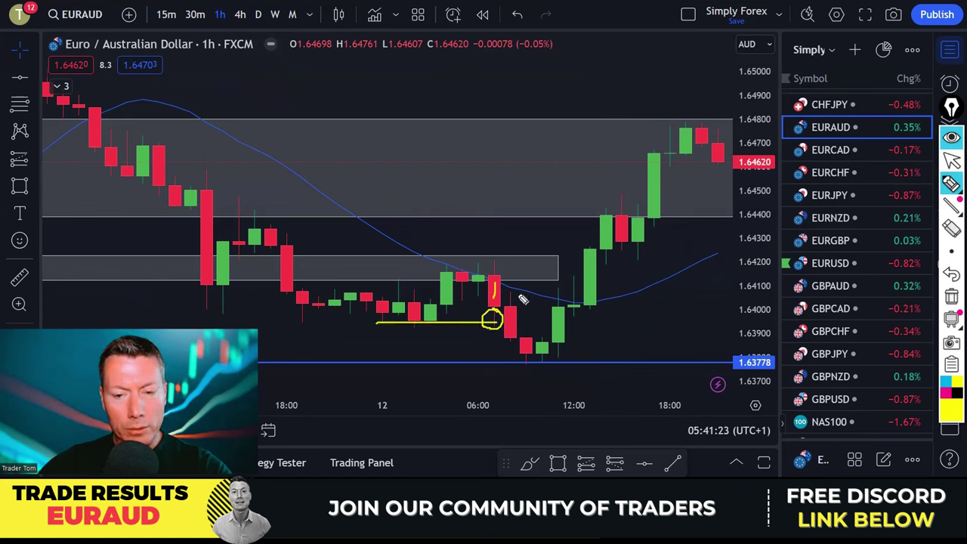
{"action": "left_click", "coordinate": [952, 297]}
Circle the following red candle, mark levels at its close, at 1.63778 and above the small resistance zone, and clear the ink.
{"action": "mouse_move", "coordinate": [520, 288]}
{"action": "left_mouse_down"}
{"action": "mouse_move", "coordinate": [503, 291]}
{"action": "mouse_move", "coordinate": [500, 341]}
{"action": "mouse_move", "coordinate": [529, 339]}
{"action": "mouse_move", "coordinate": [522, 295]}
{"action": "mouse_move", "coordinate": [512, 337]}
{"action": "left_mouse_up"}
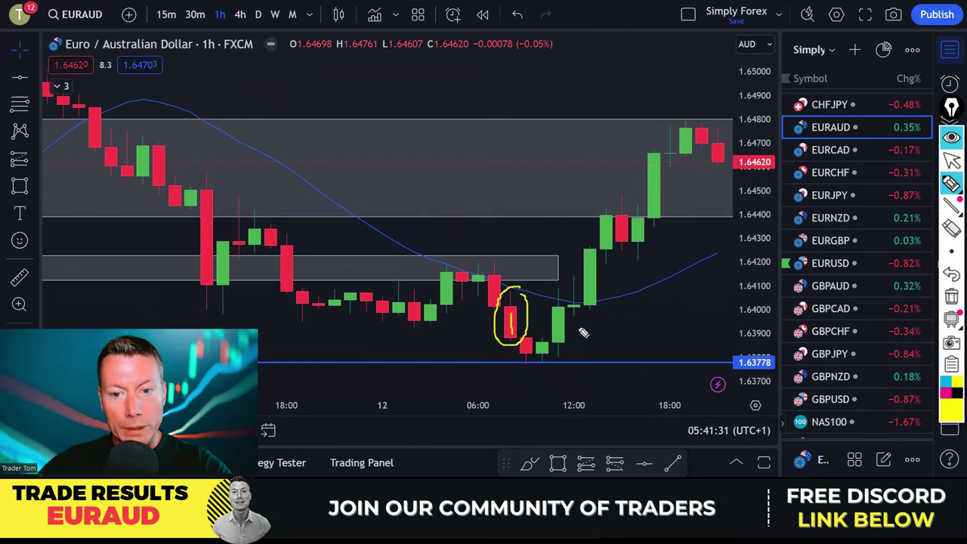
{"action": "mouse_move", "coordinate": [474, 339]}
{"action": "left_mouse_down"}
{"action": "mouse_move", "coordinate": [500, 339]}
{"action": "mouse_move", "coordinate": [522, 364]}
{"action": "mouse_move", "coordinate": [547, 364]}
{"action": "left_mouse_up"}
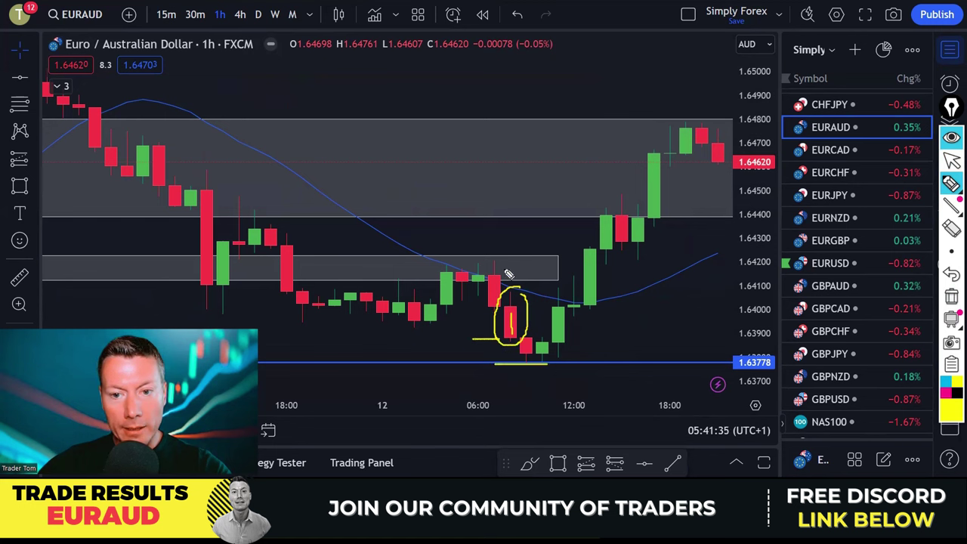
{"action": "left_click_drag", "start_coordinate": [464, 253], "coordinate": [511, 253]}
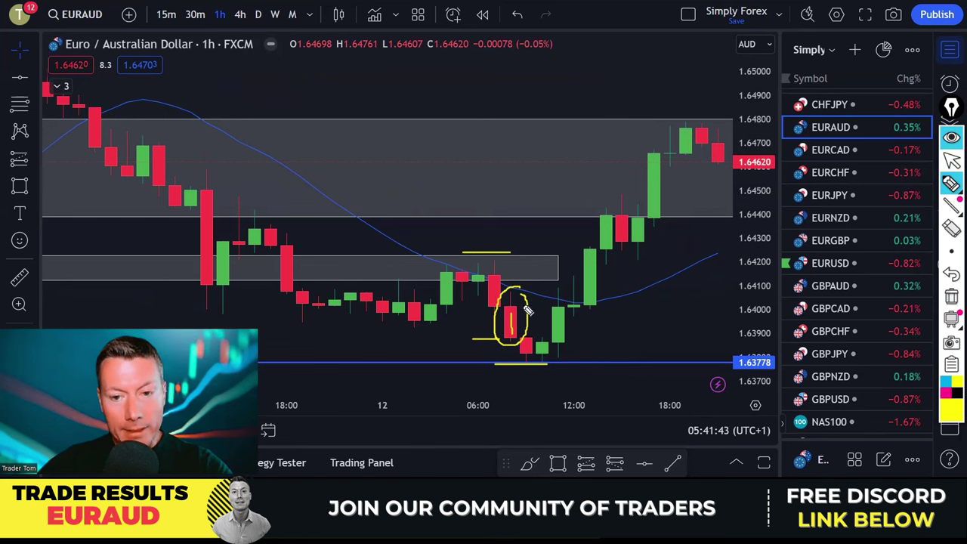
{"action": "left_click", "coordinate": [952, 297]}
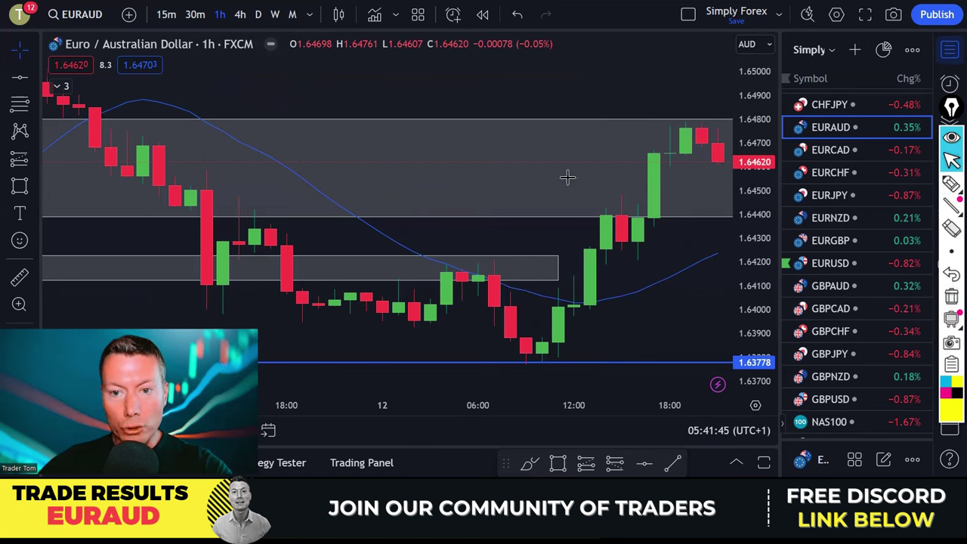
{"action": "left_click_drag", "start_coordinate": [528, 170], "coordinate": [483, 168]}
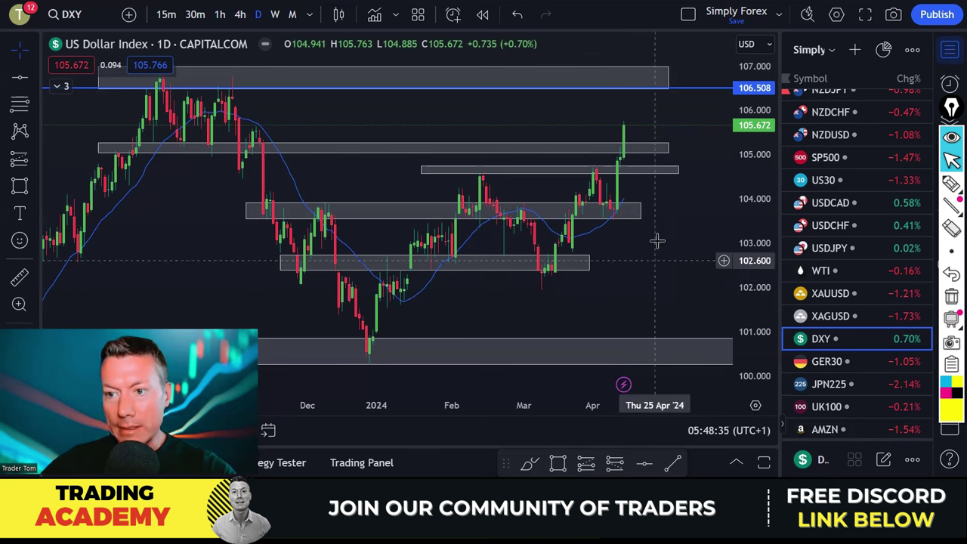
Handwrite "USD" with an up arrow on the US Dollar Index daily chart, underline it, and clear the ink.
{"action": "left_click", "coordinate": [951, 185]}
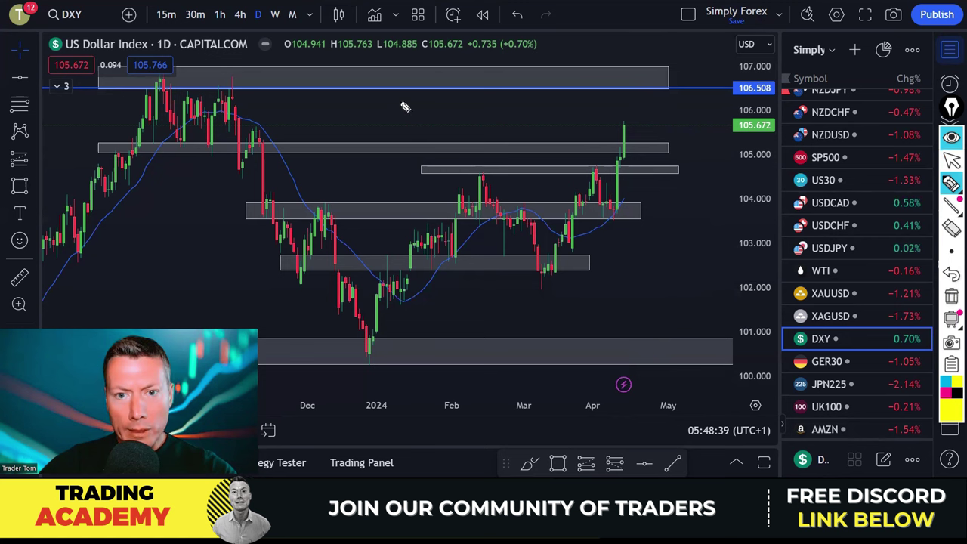
{"action": "mouse_move", "coordinate": [401, 101]}
{"action": "left_mouse_down"}
{"action": "mouse_move", "coordinate": [402, 130]}
{"action": "mouse_move", "coordinate": [422, 100]}
{"action": "mouse_move", "coordinate": [440, 133]}
{"action": "left_mouse_up"}
{"action": "mouse_move", "coordinate": [476, 105]}
{"action": "left_mouse_down"}
{"action": "mouse_move", "coordinate": [476, 134]}
{"action": "mouse_move", "coordinate": [487, 107]}
{"action": "mouse_move", "coordinate": [476, 136]}
{"action": "left_mouse_up"}
{"action": "left_click_drag", "start_coordinate": [533, 96], "coordinate": [534, 145]}
{"action": "mouse_move", "coordinate": [533, 94]}
{"action": "left_mouse_down"}
{"action": "mouse_move", "coordinate": [520, 115]}
{"action": "mouse_move", "coordinate": [550, 113]}
{"action": "left_mouse_up"}
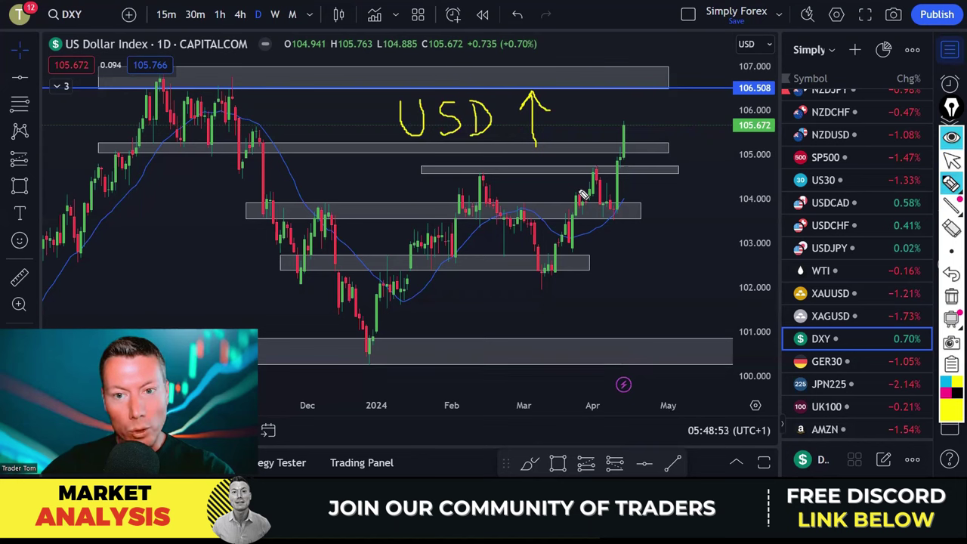
{"action": "left_click_drag", "start_coordinate": [388, 150], "coordinate": [521, 150]}
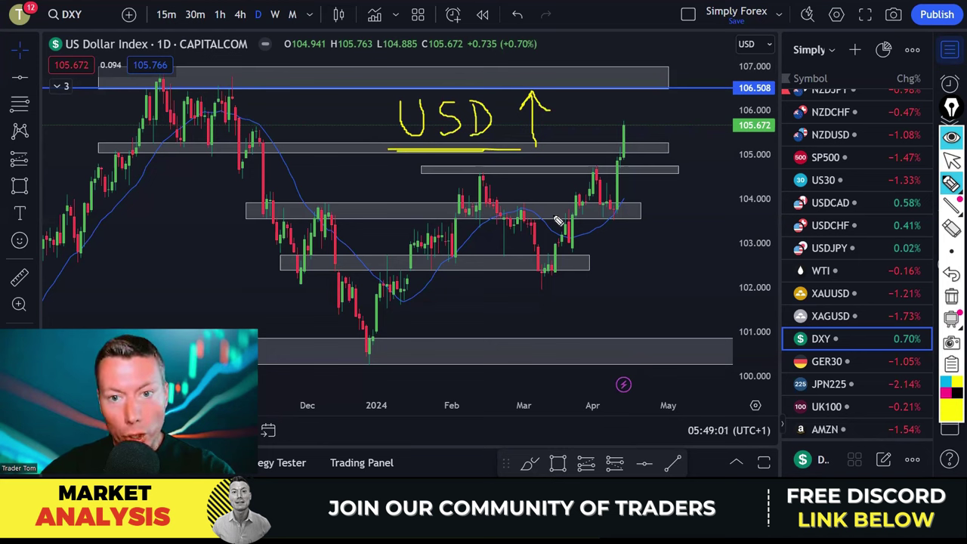
{"action": "left_click", "coordinate": [952, 297]}
Trace the rising DXY swings from the March low with an upward arrow and draw a line along the broken resistance below 105.000.
{"action": "left_click_drag", "start_coordinate": [647, 283], "coordinate": [621, 285]}
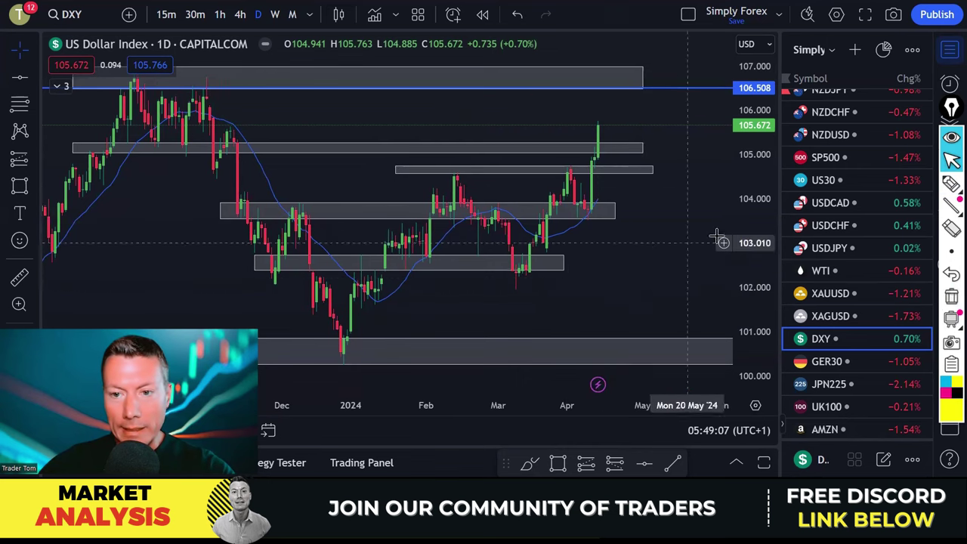
{"action": "left_click", "coordinate": [952, 184]}
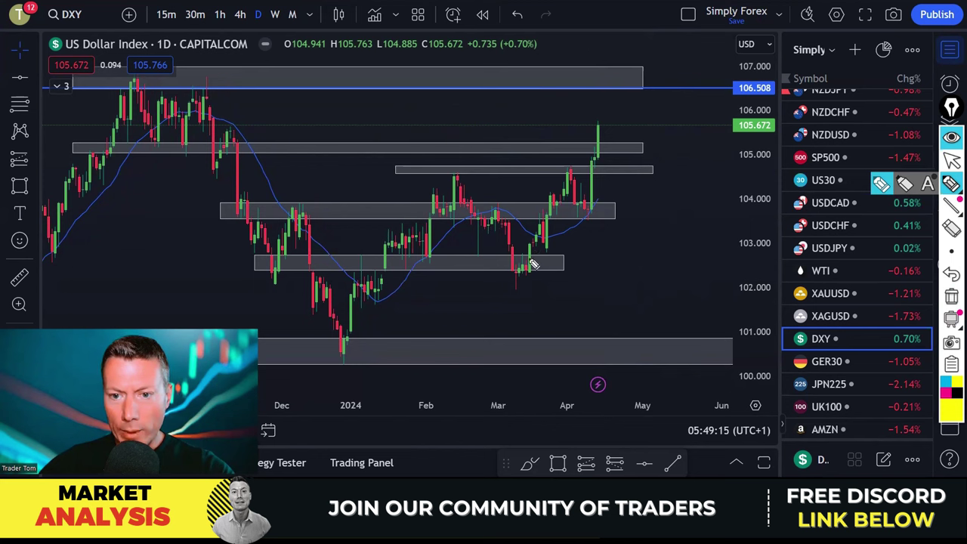
{"action": "mouse_move", "coordinate": [521, 270]}
{"action": "left_mouse_down"}
{"action": "mouse_move", "coordinate": [542, 216]}
{"action": "mouse_move", "coordinate": [552, 249]}
{"action": "mouse_move", "coordinate": [574, 178]}
{"action": "mouse_move", "coordinate": [591, 214]}
{"action": "mouse_move", "coordinate": [620, 144]}
{"action": "left_mouse_up"}
{"action": "left_click_drag", "start_coordinate": [434, 175], "coordinate": [628, 173]}
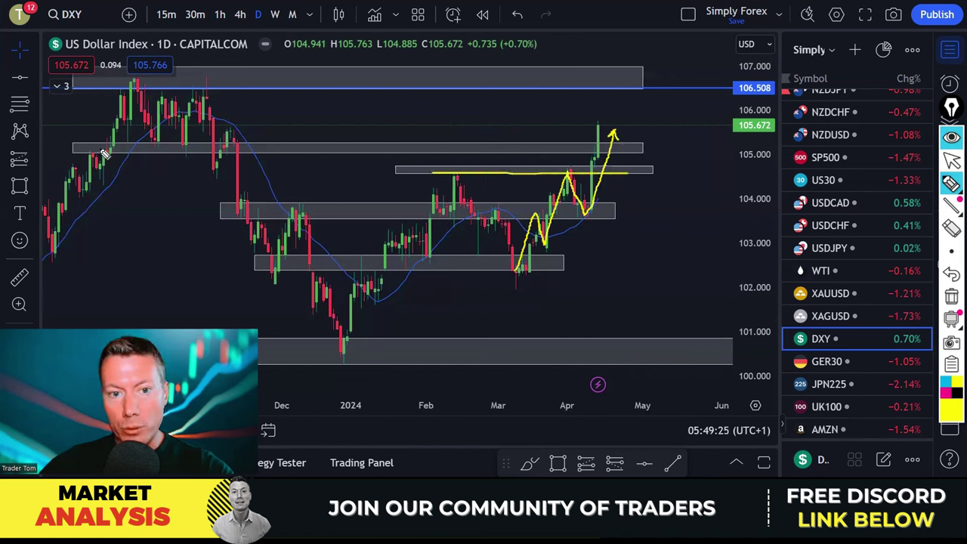
Mark the zone just above 105.000 and the highs at 106.508, draw upward arrows toward 106.508, and clear the ink.
{"action": "mouse_move", "coordinate": [101, 150]}
{"action": "left_mouse_down"}
{"action": "mouse_move", "coordinate": [651, 148]}
{"action": "mouse_move", "coordinate": [624, 96]}
{"action": "left_mouse_up"}
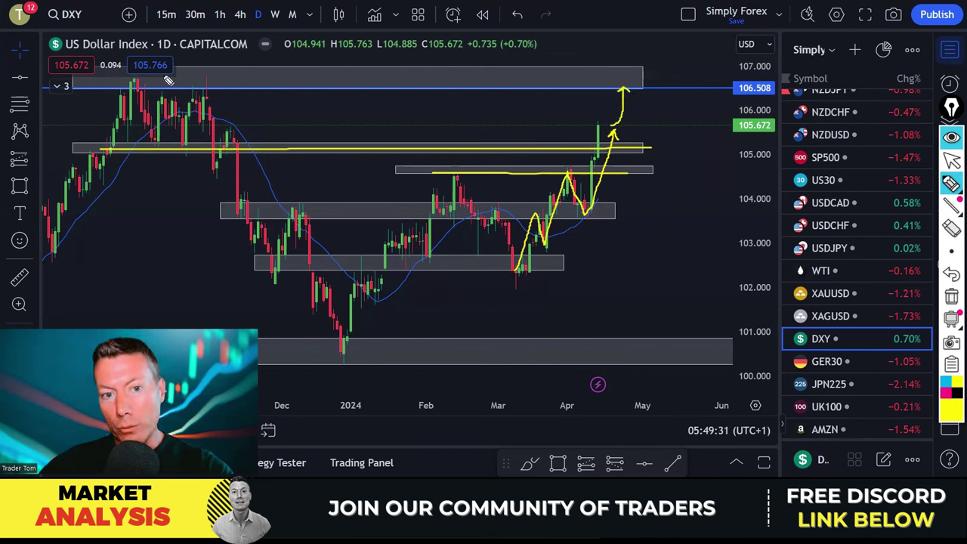
{"action": "left_click_drag", "start_coordinate": [115, 91], "coordinate": [268, 90]}
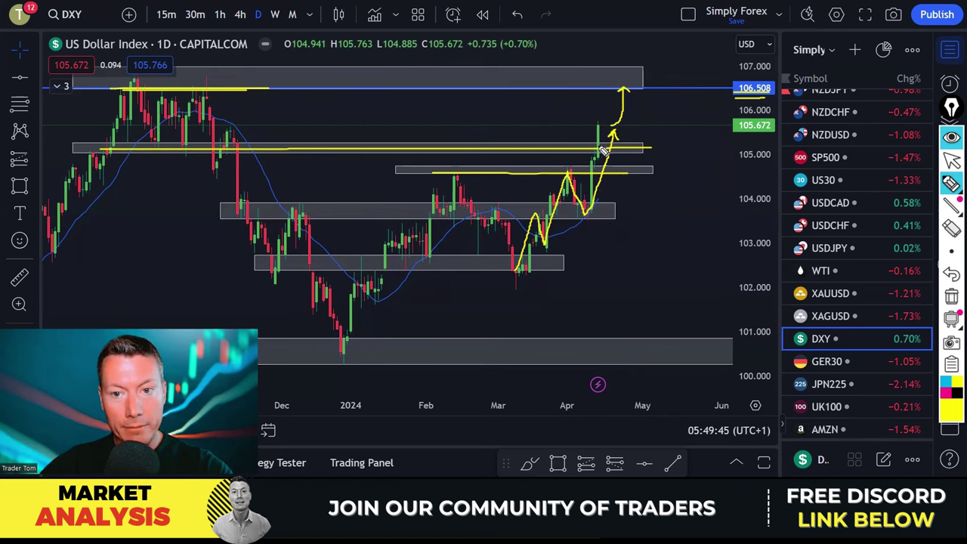
{"action": "left_click_drag", "start_coordinate": [625, 128], "coordinate": [647, 90]}
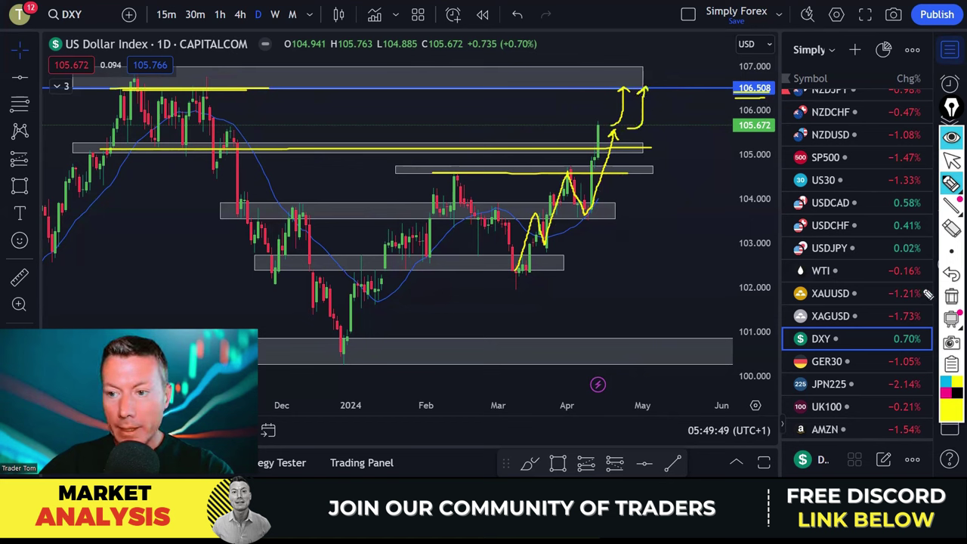
{"action": "left_click", "coordinate": [952, 297]}
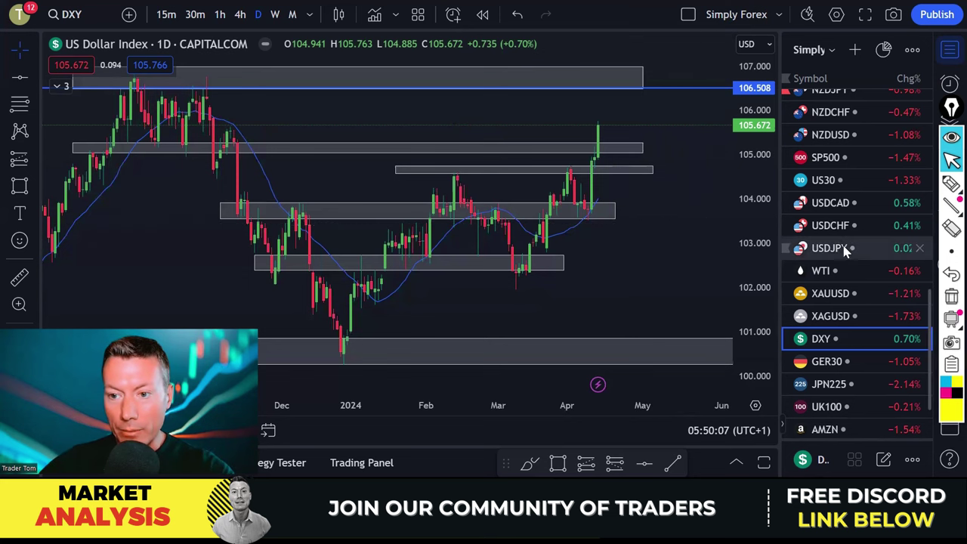
Open the NZDUSD daily chart from the watchlist and enlarge its most recent candles.
{"action": "left_click", "coordinate": [835, 134]}
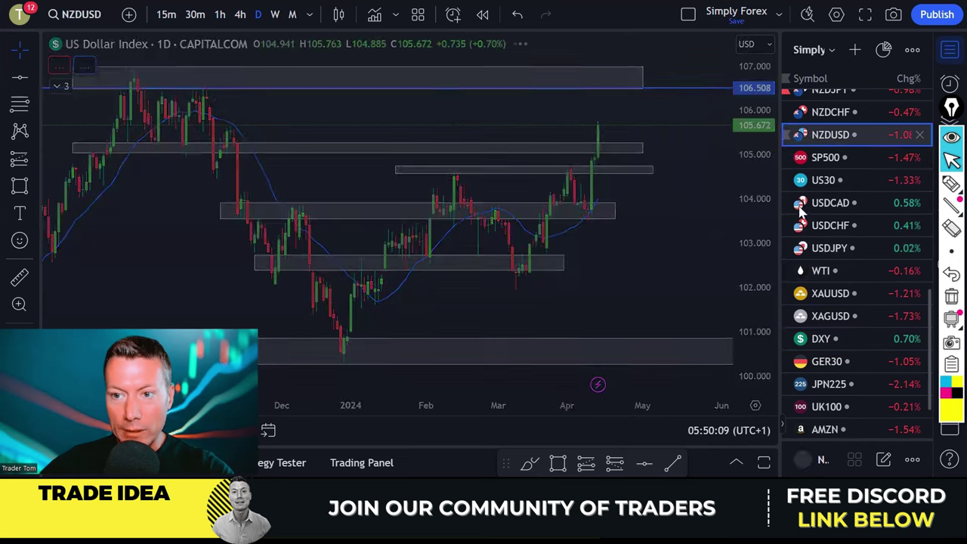
{"action": "scroll", "coordinate": [655, 165], "scroll_direction": "up", "scroll_amount": 2}
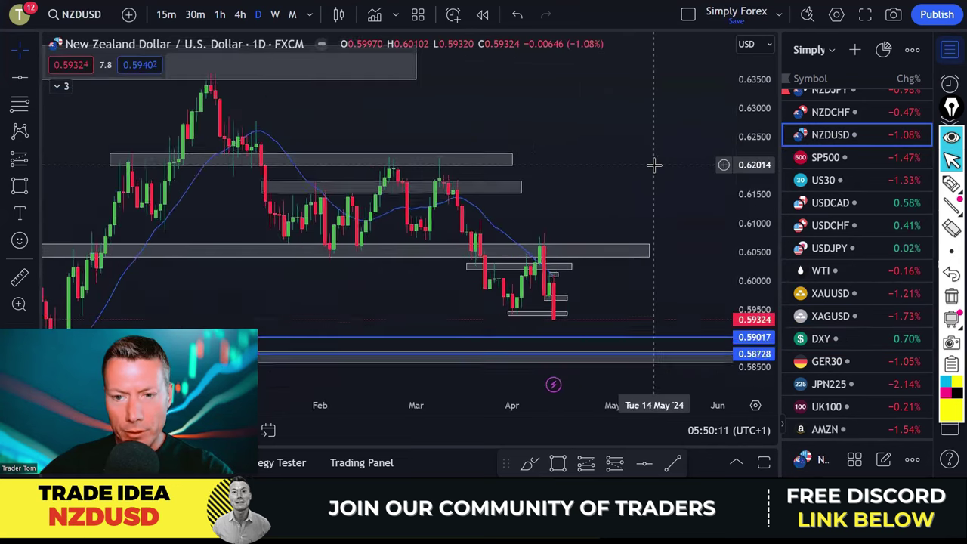
{"action": "scroll", "coordinate": [655, 165], "scroll_direction": "up", "scroll_amount": 4}
{"action": "left_click_drag", "start_coordinate": [406, 145], "coordinate": [596, 145]}
{"action": "scroll", "coordinate": [615, 146], "scroll_direction": "up", "scroll_amount": 2}
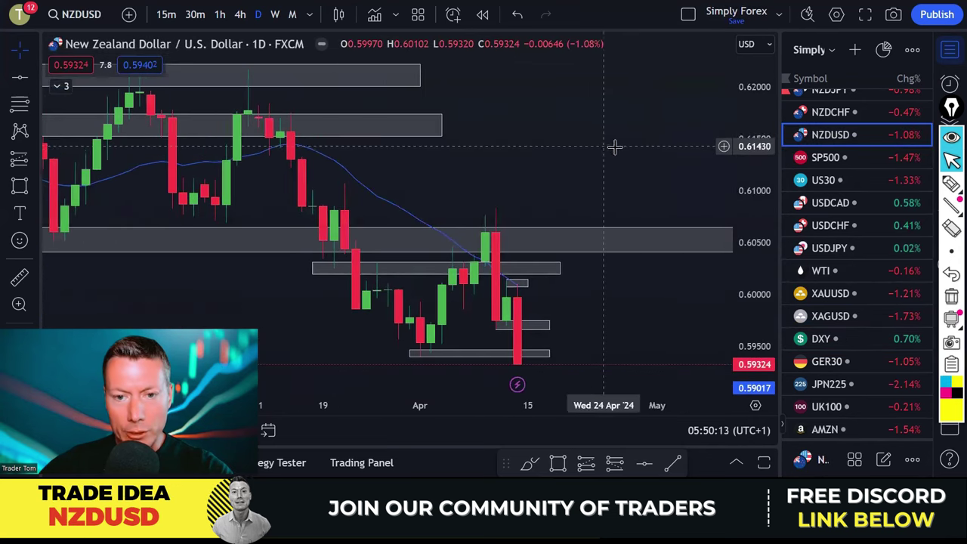
Trace the NZDUSD daily swings ending in a downward arrow, and draw horizontal lines at the two latest lower highs.
{"action": "left_click", "coordinate": [951, 184]}
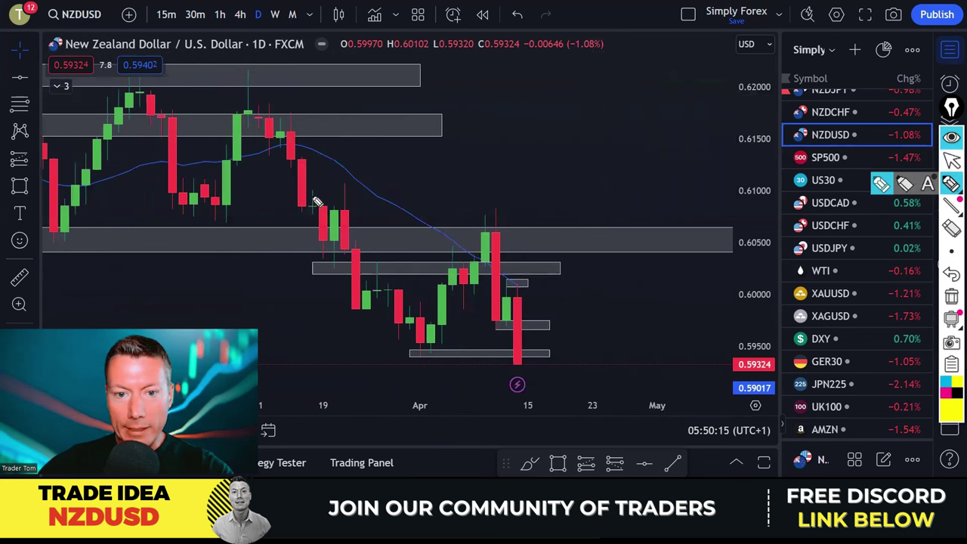
{"action": "mouse_move", "coordinate": [324, 193]}
{"action": "left_mouse_down"}
{"action": "mouse_move", "coordinate": [367, 301]}
{"action": "mouse_move", "coordinate": [380, 273]}
{"action": "mouse_move", "coordinate": [419, 340]}
{"action": "mouse_move", "coordinate": [448, 267]}
{"action": "mouse_move", "coordinate": [475, 294]}
{"action": "mouse_move", "coordinate": [490, 233]}
{"action": "mouse_move", "coordinate": [517, 324]}
{"action": "mouse_move", "coordinate": [529, 292]}
{"action": "mouse_move", "coordinate": [549, 381]}
{"action": "left_mouse_up"}
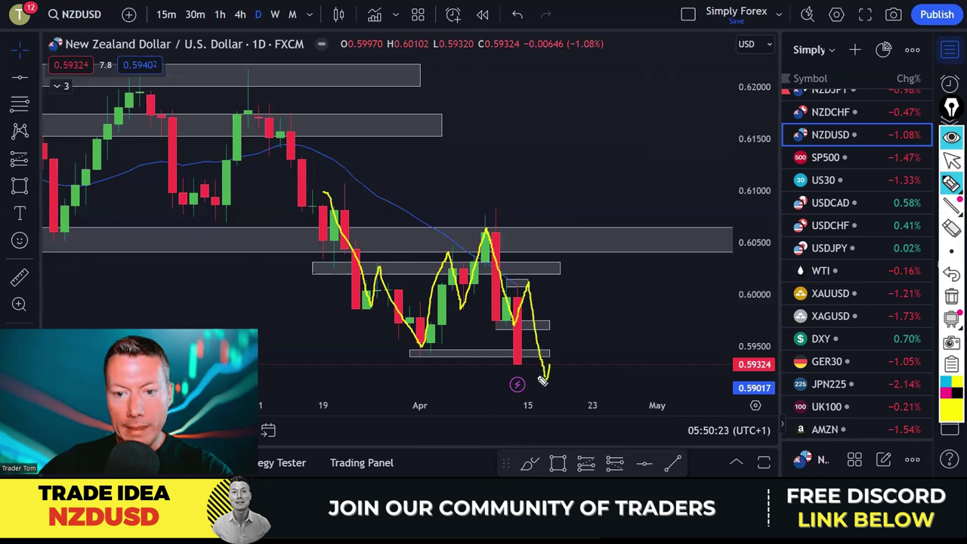
{"action": "left_click_drag", "start_coordinate": [477, 231], "coordinate": [534, 231]}
{"action": "left_click_drag", "start_coordinate": [508, 284], "coordinate": [562, 284]}
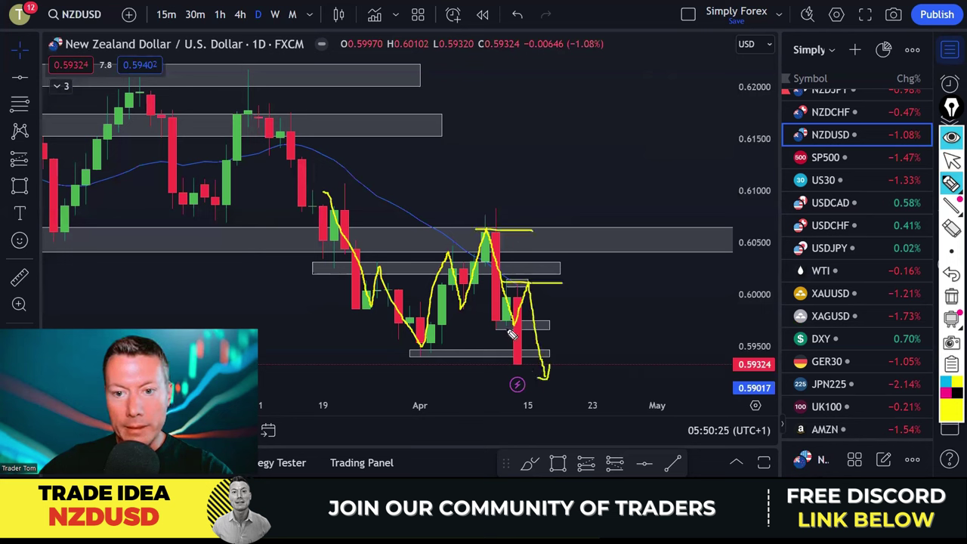
Draw horizontal lines under the two latest lower lows on the NZDUSD daily chart and clear the ink.
{"action": "left_click_drag", "start_coordinate": [493, 333], "coordinate": [505, 328]}
{"action": "left_click_drag", "start_coordinate": [549, 370], "coordinate": [550, 369]}
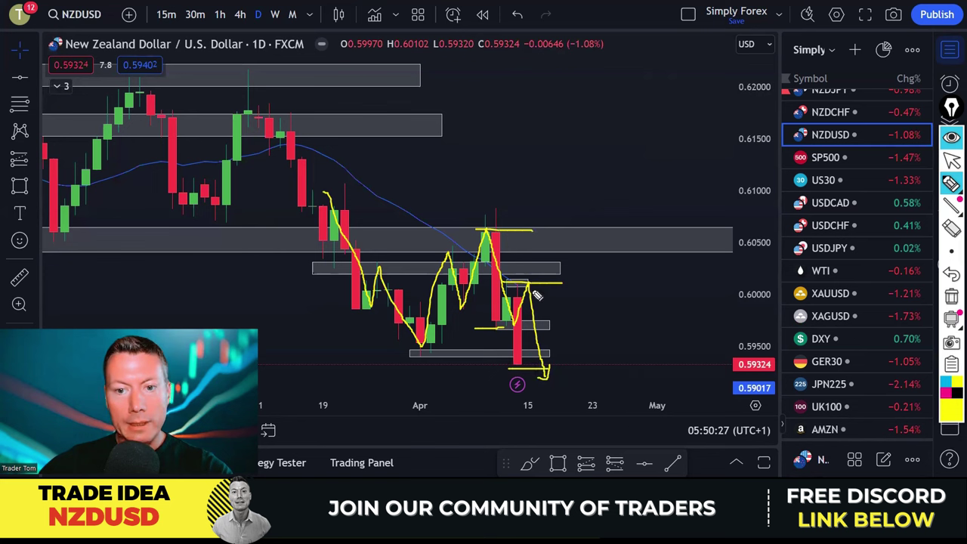
{"action": "left_click", "coordinate": [952, 298]}
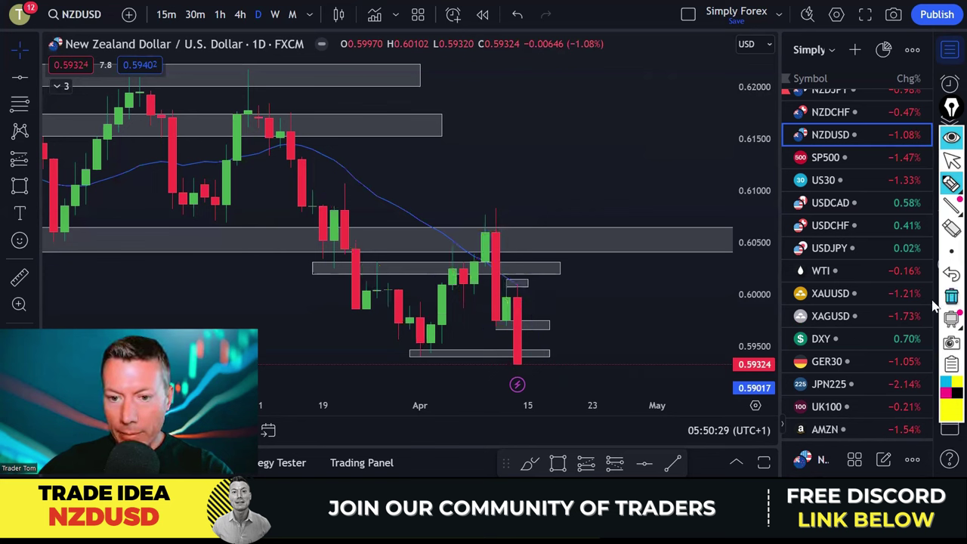
Mark the latest bearish daily candle, the support zone at the early-April low and the falling moving average, and clear the ink.
{"action": "left_click_drag", "start_coordinate": [520, 307], "coordinate": [521, 358]}
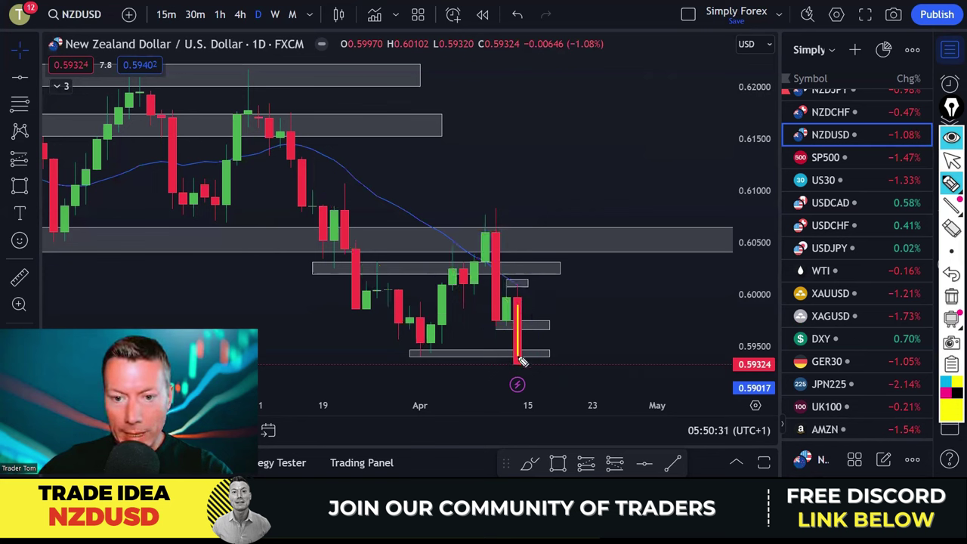
{"action": "left_click_drag", "start_coordinate": [417, 356], "coordinate": [447, 353]}
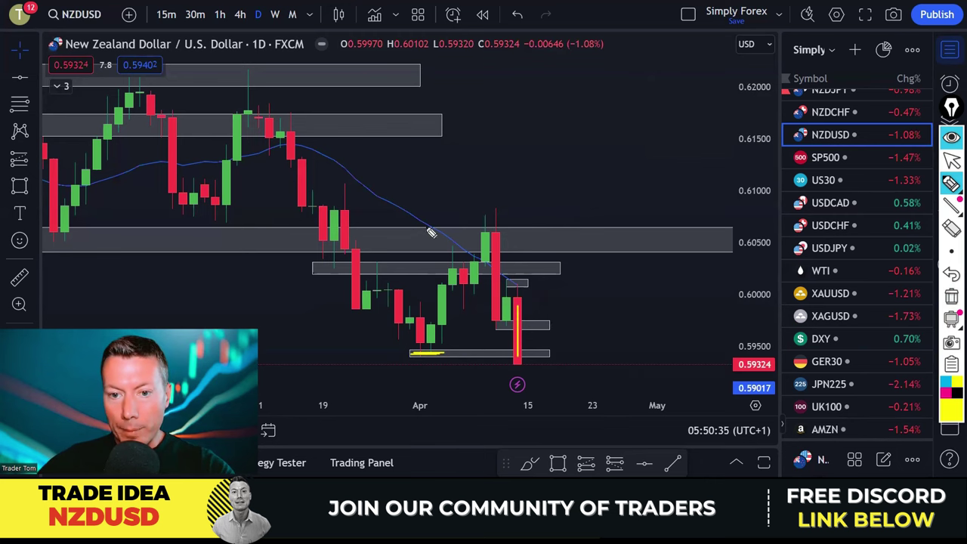
{"action": "left_click_drag", "start_coordinate": [429, 229], "coordinate": [559, 310]}
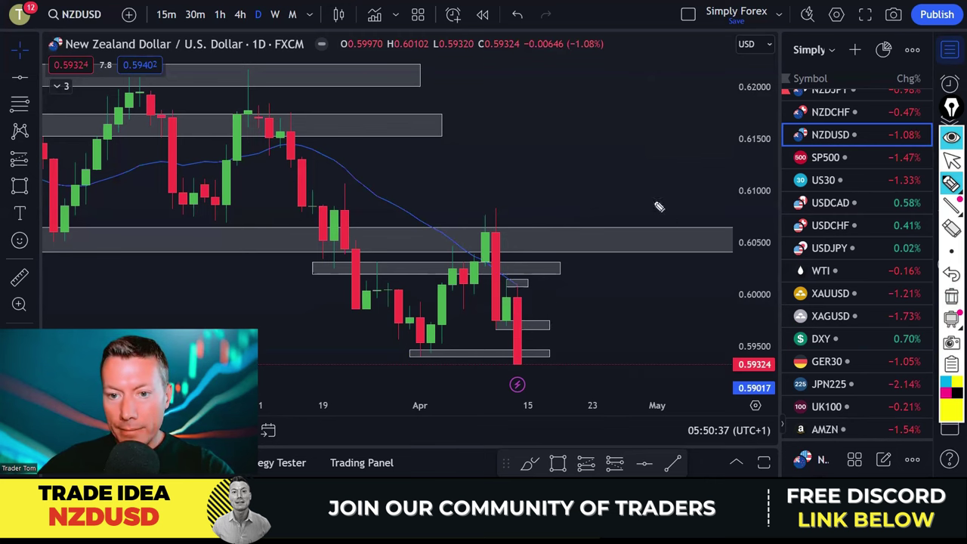
Draw a downward arrow from the latest NZDUSD daily candle toward 0.58728, underline the 0.59017 and 0.58728 levels, and clear the ink.
{"action": "scroll", "coordinate": [665, 163], "scroll_direction": "down", "scroll_amount": 5}
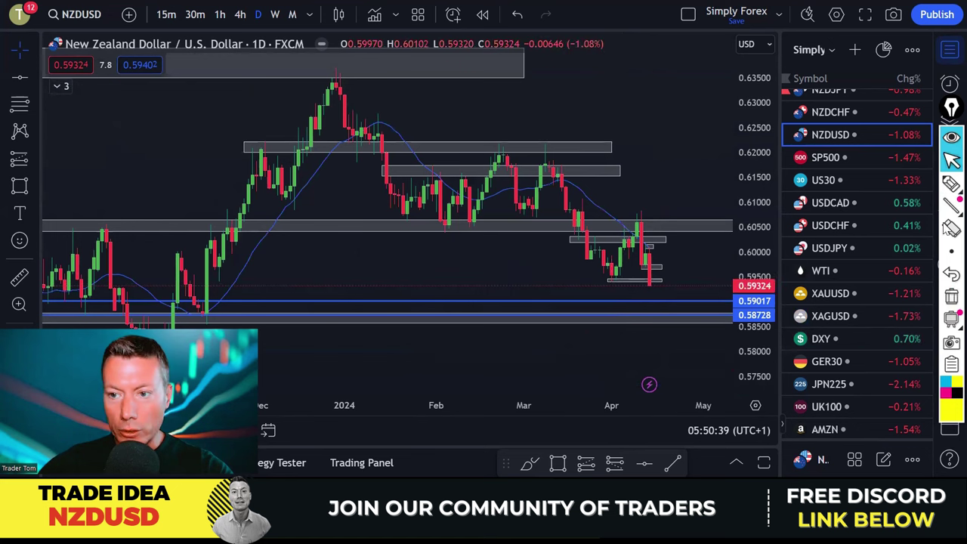
{"action": "left_click", "coordinate": [952, 183]}
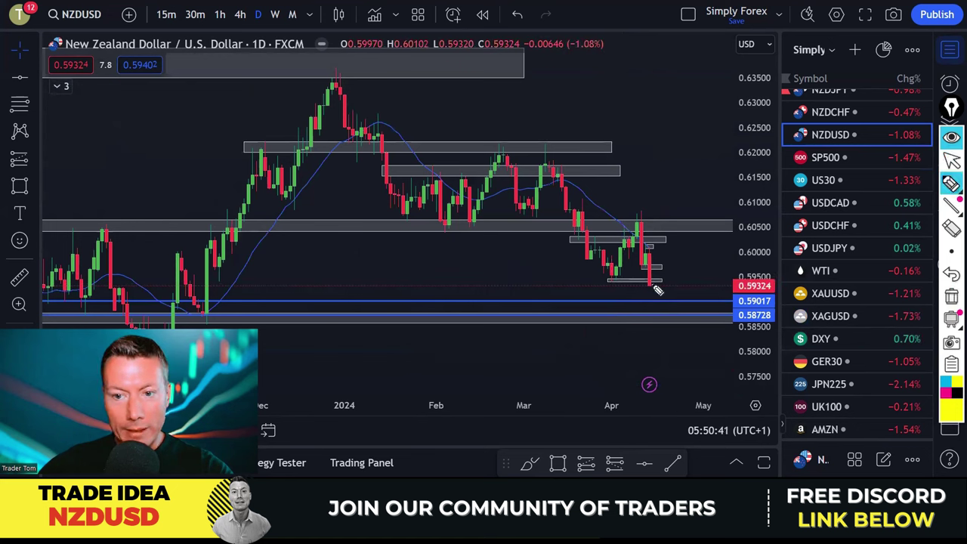
{"action": "left_click_drag", "start_coordinate": [654, 287], "coordinate": [663, 305]}
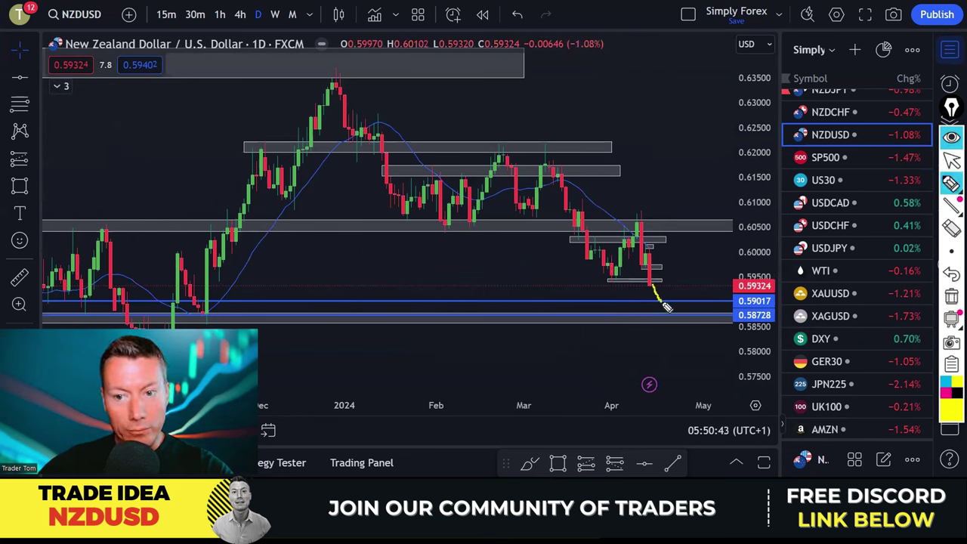
{"action": "left_click_drag", "start_coordinate": [660, 304], "coordinate": [670, 304]}
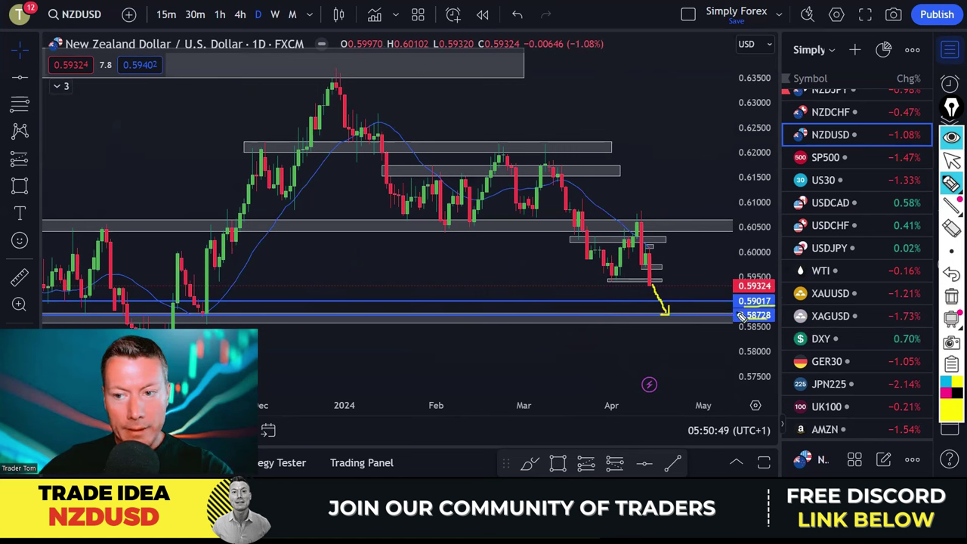
{"action": "key", "text": "ctrl+z"}
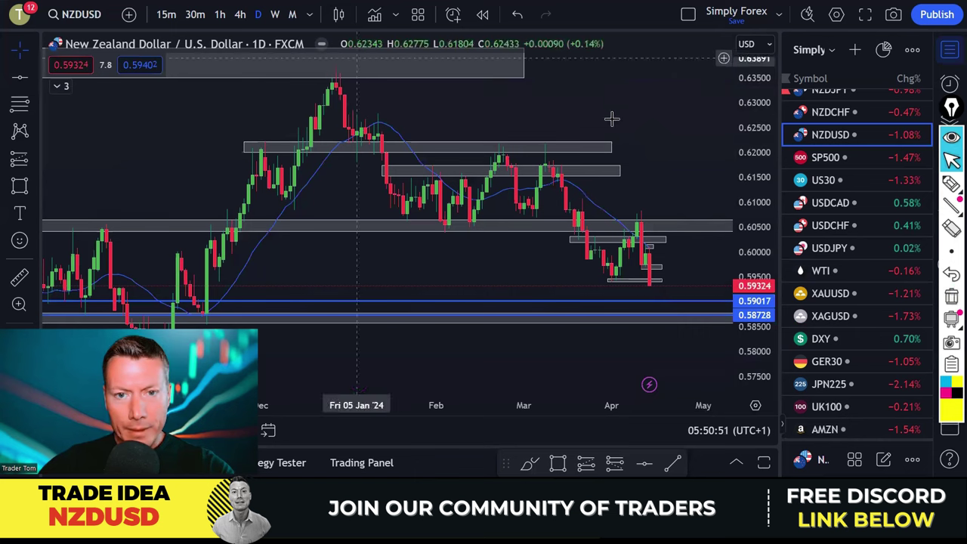
Shade the body of the latest bearish NZDUSD daily candle in close-up and clear the ink.
{"action": "scroll", "coordinate": [640, 123], "scroll_direction": "up", "scroll_amount": 4}
{"action": "scroll", "coordinate": [641, 124], "scroll_direction": "up", "scroll_amount": 3}
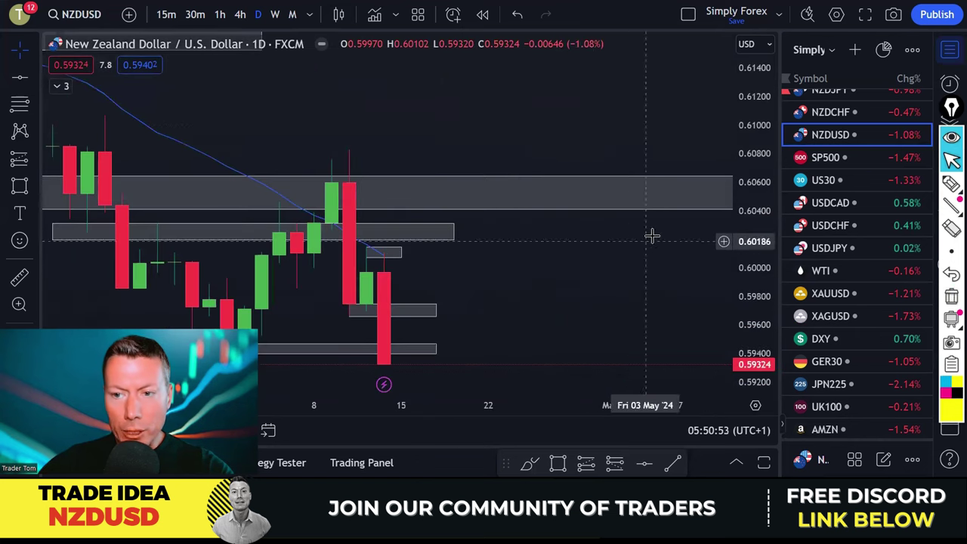
{"action": "left_click_drag", "start_coordinate": [388, 292], "coordinate": [384, 353]}
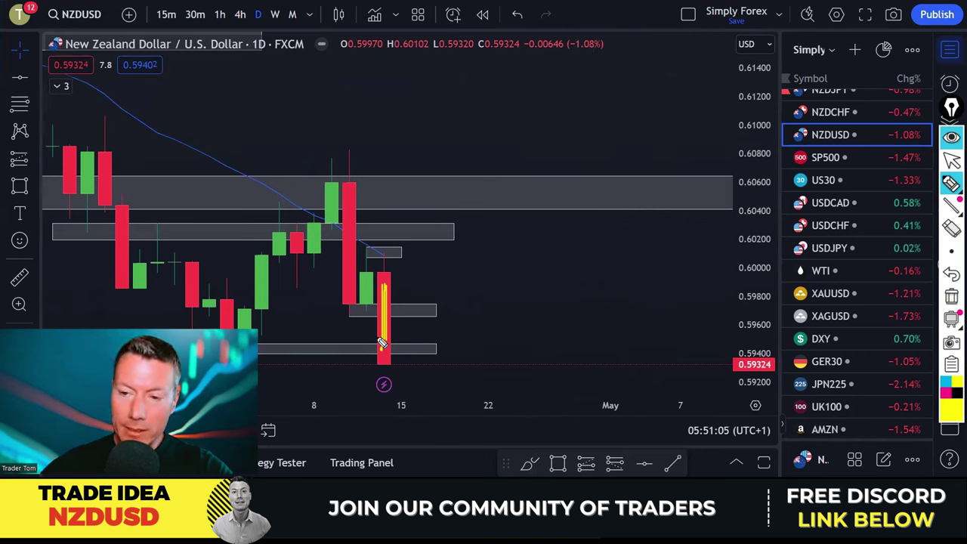
{"action": "left_click", "coordinate": [951, 298]}
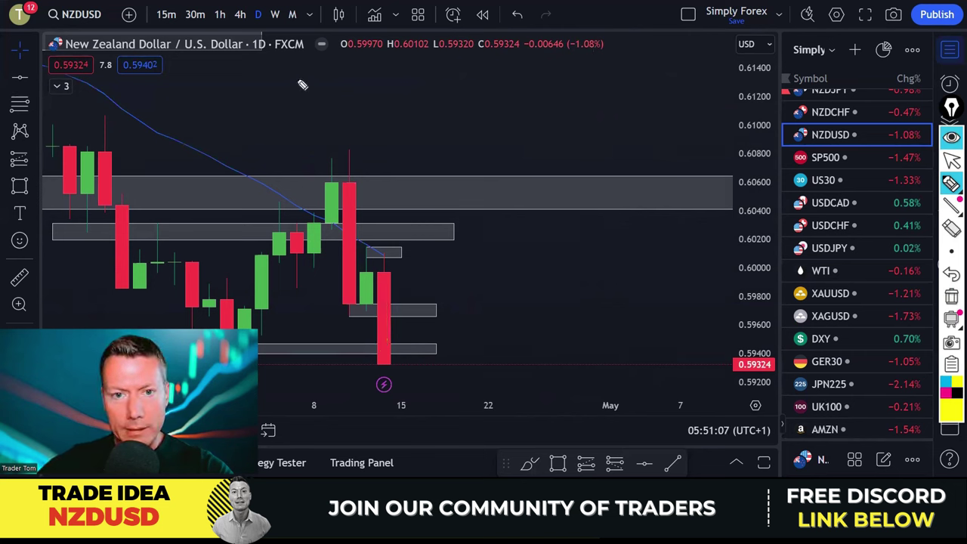
Switch the NZDUSD chart to the 4-hour timeframe, showing the price action since the start of April.
{"action": "left_click", "coordinate": [240, 14]}
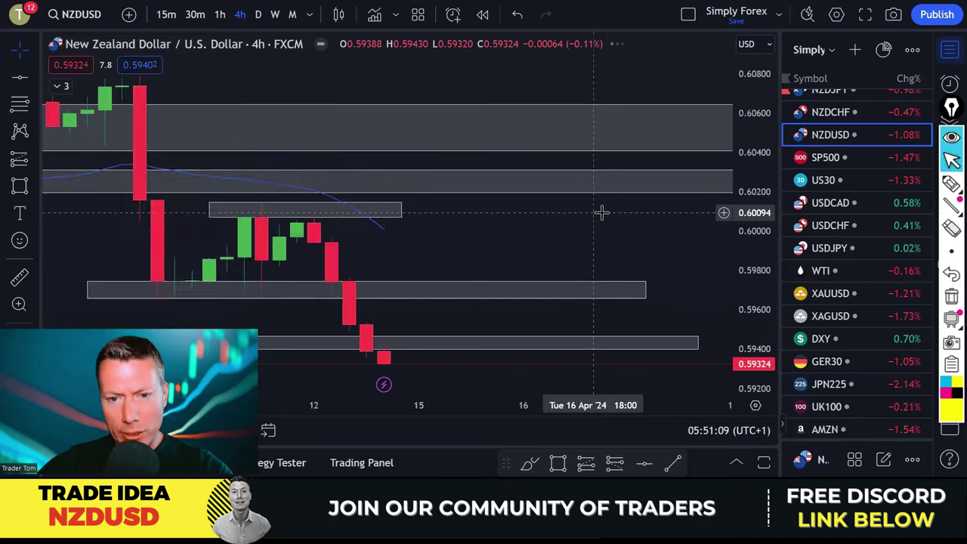
{"action": "scroll", "coordinate": [600, 212], "scroll_direction": "down", "scroll_amount": 5}
{"action": "scroll", "coordinate": [635, 238], "scroll_direction": "up", "scroll_amount": 1}
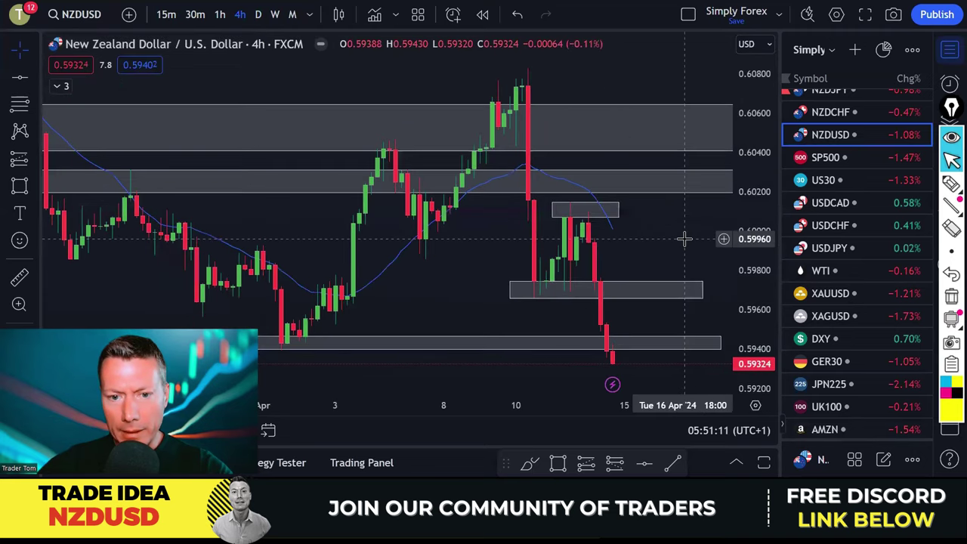
Underline the early-April low, circle a retest of the zone near 0.59400 with a downward arrow from it, and clear the ink.
{"action": "mouse_move", "coordinate": [951, 198]}
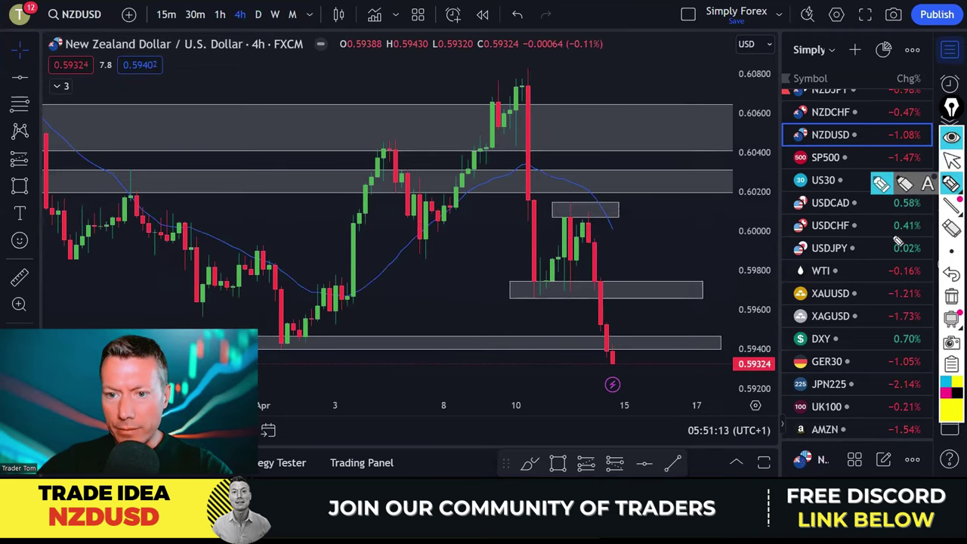
{"action": "left_click_drag", "start_coordinate": [275, 345], "coordinate": [306, 344]}
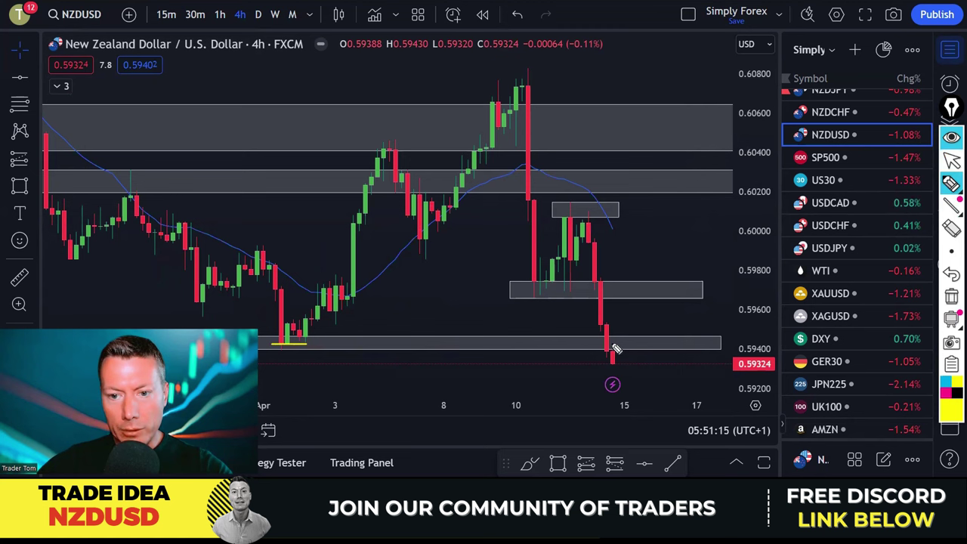
{"action": "mouse_move", "coordinate": [616, 349]}
{"action": "left_mouse_down"}
{"action": "mouse_move", "coordinate": [658, 347]}
{"action": "mouse_move", "coordinate": [621, 348]}
{"action": "mouse_move", "coordinate": [641, 337]}
{"action": "mouse_move", "coordinate": [672, 388]}
{"action": "left_mouse_up"}
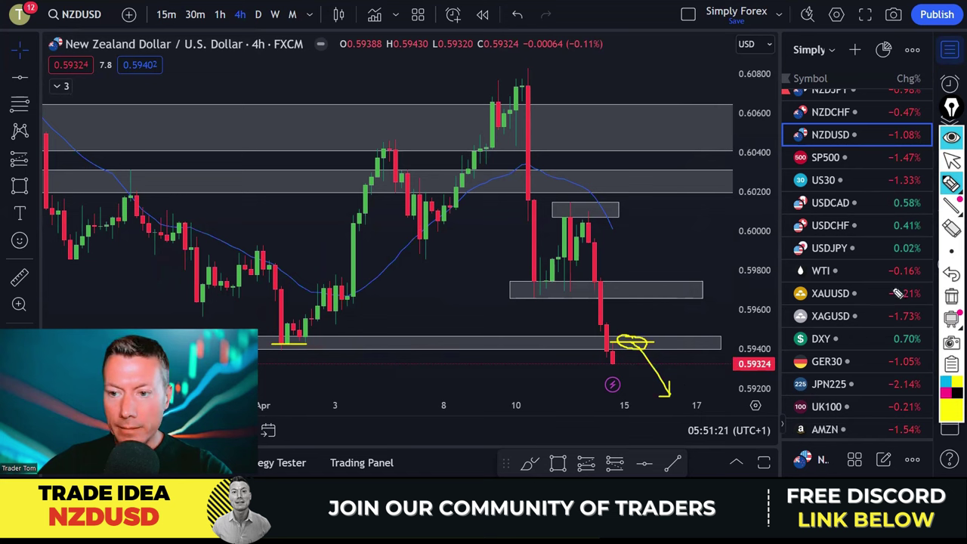
{"action": "left_click", "coordinate": [952, 296]}
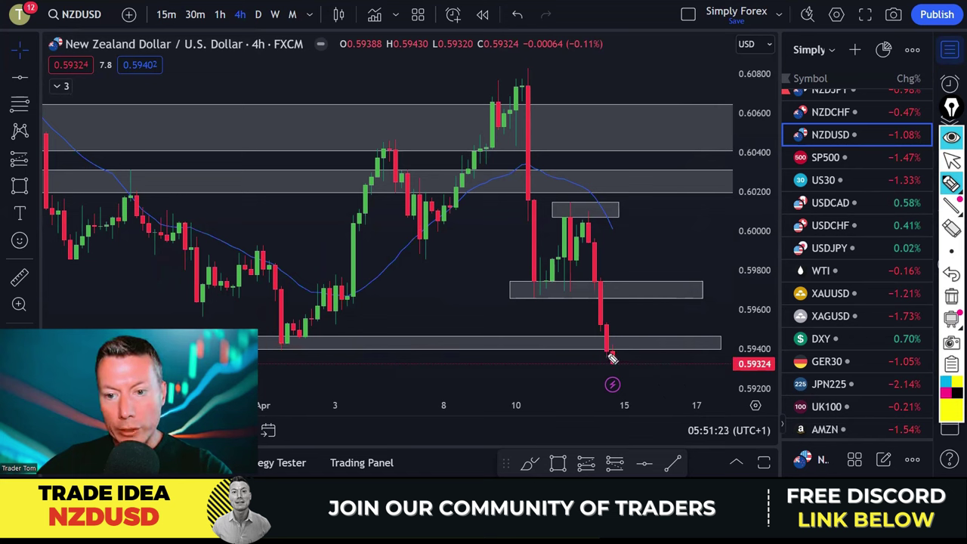
Sketch a pullback to the zone below 0.59800, draw a line through that zone, extend the moving average down to it, and circle the meeting point.
{"action": "left_click_drag", "start_coordinate": [633, 364], "coordinate": [634, 295]}
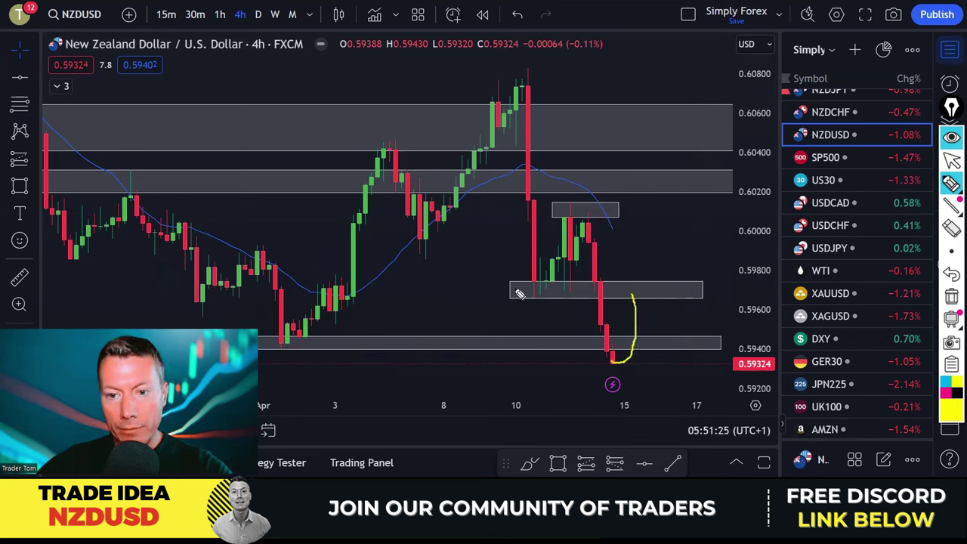
{"action": "left_click_drag", "start_coordinate": [520, 294], "coordinate": [634, 295]}
{"action": "left_click_drag", "start_coordinate": [612, 227], "coordinate": [624, 253]}
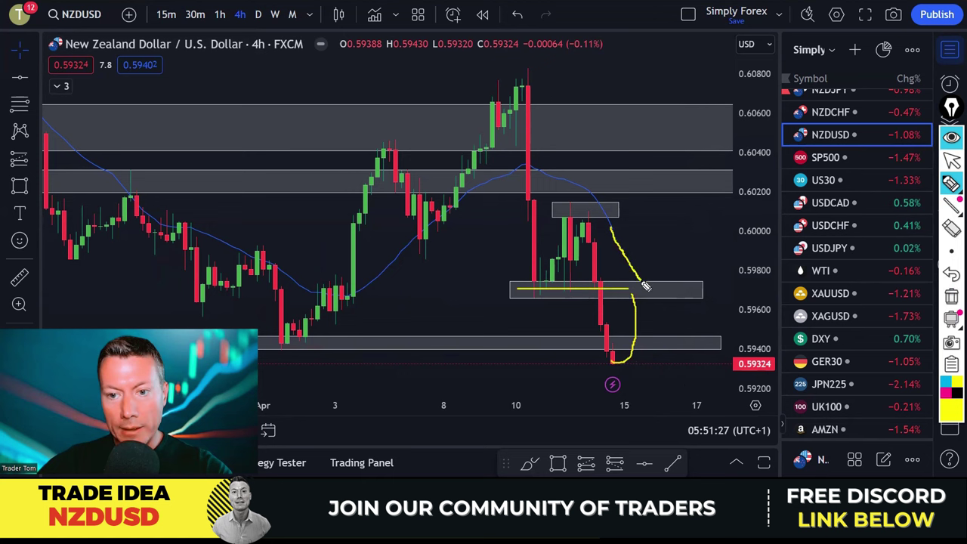
{"action": "mouse_move", "coordinate": [646, 285]}
{"action": "left_mouse_down"}
{"action": "mouse_move", "coordinate": [633, 282]}
{"action": "mouse_move", "coordinate": [656, 299]}
{"action": "mouse_move", "coordinate": [627, 297]}
{"action": "mouse_move", "coordinate": [646, 294]}
{"action": "left_mouse_up"}
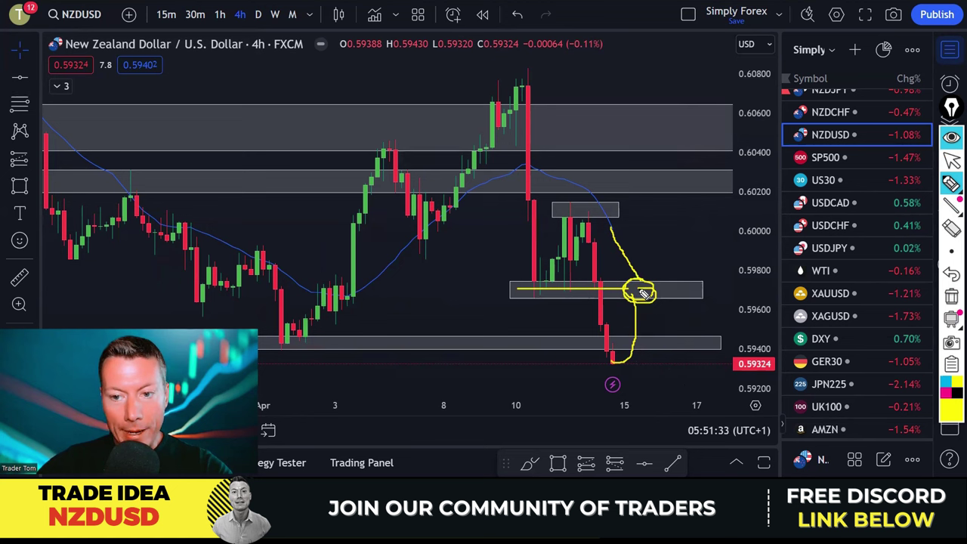
Draw a downward arrow from the circled area, mark both retest zones with short horizontal lines, and clear the ink.
{"action": "left_click_drag", "start_coordinate": [642, 293], "coordinate": [692, 363]}
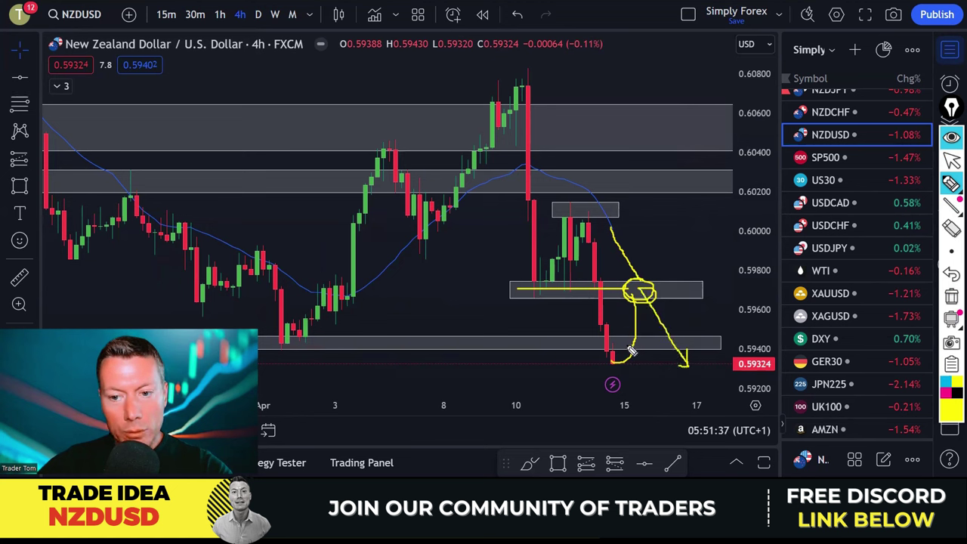
{"action": "left_click_drag", "start_coordinate": [628, 346], "coordinate": [664, 345]}
{"action": "left_click_drag", "start_coordinate": [625, 287], "coordinate": [674, 287]}
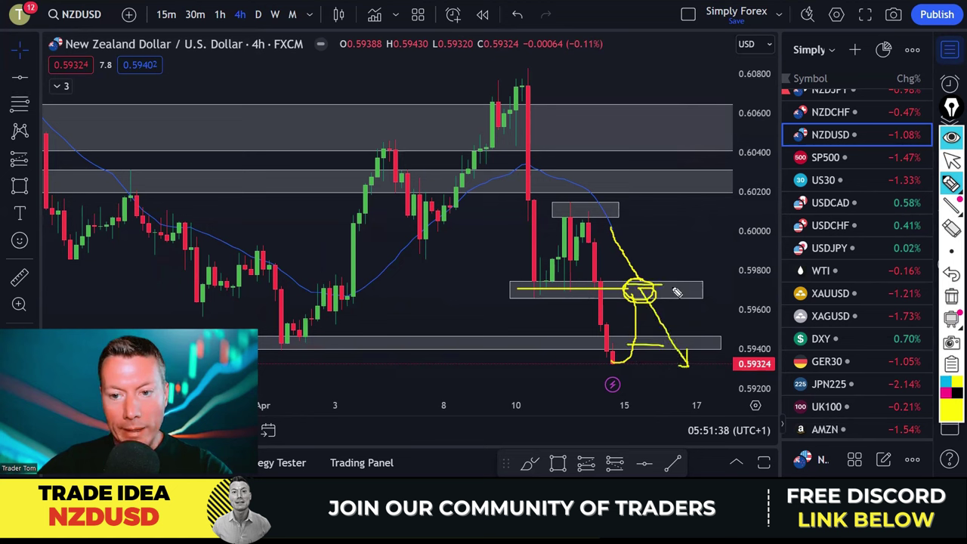
{"action": "left_click", "coordinate": [952, 297]}
Switch the NZDUSD chart to the 1-hour timeframe and frame the most recent candles.
{"action": "left_click", "coordinate": [219, 15]}
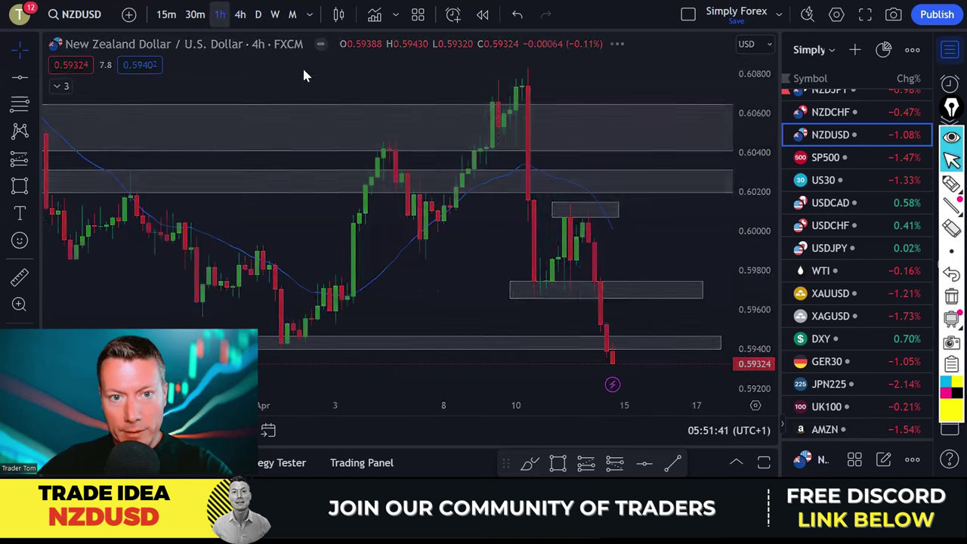
{"action": "scroll", "coordinate": [673, 246], "scroll_direction": "up", "scroll_amount": 3}
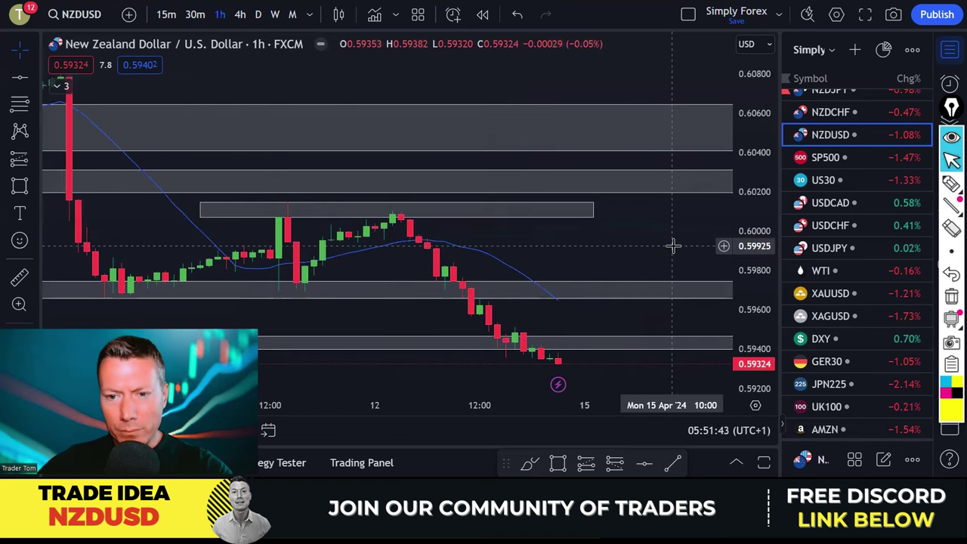
{"action": "scroll", "coordinate": [673, 245], "scroll_direction": "down", "scroll_amount": 2}
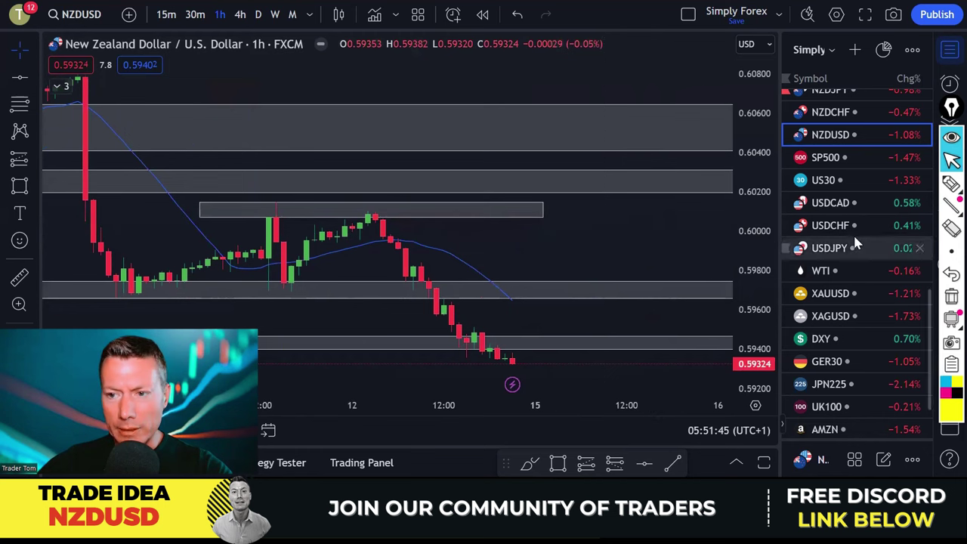
Trace the 1-hour moving average forward, sketch a pullback to it with a circle and a downward arrow, and clear the ink.
{"action": "left_click", "coordinate": [952, 184]}
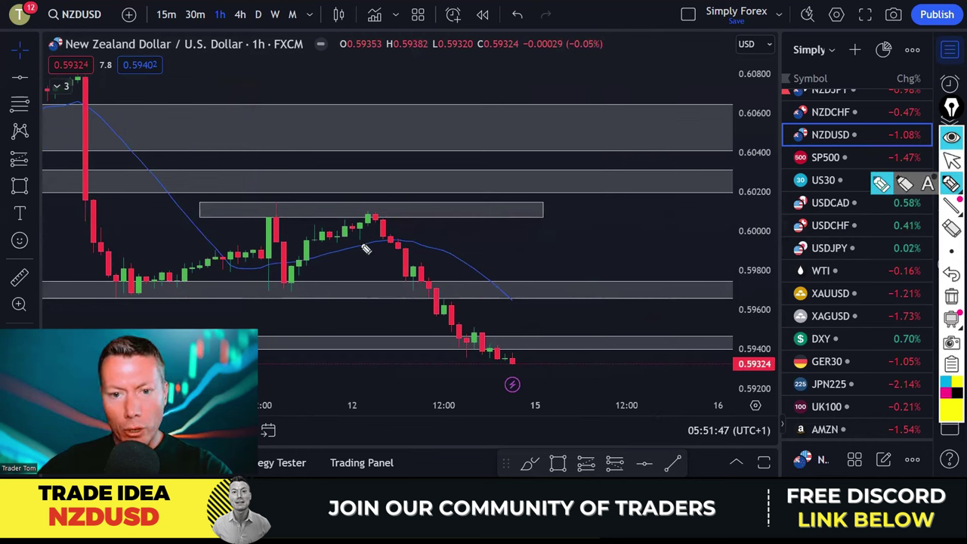
{"action": "mouse_move", "coordinate": [364, 248]}
{"action": "left_mouse_down"}
{"action": "mouse_move", "coordinate": [449, 256]}
{"action": "mouse_move", "coordinate": [543, 329]}
{"action": "left_mouse_up"}
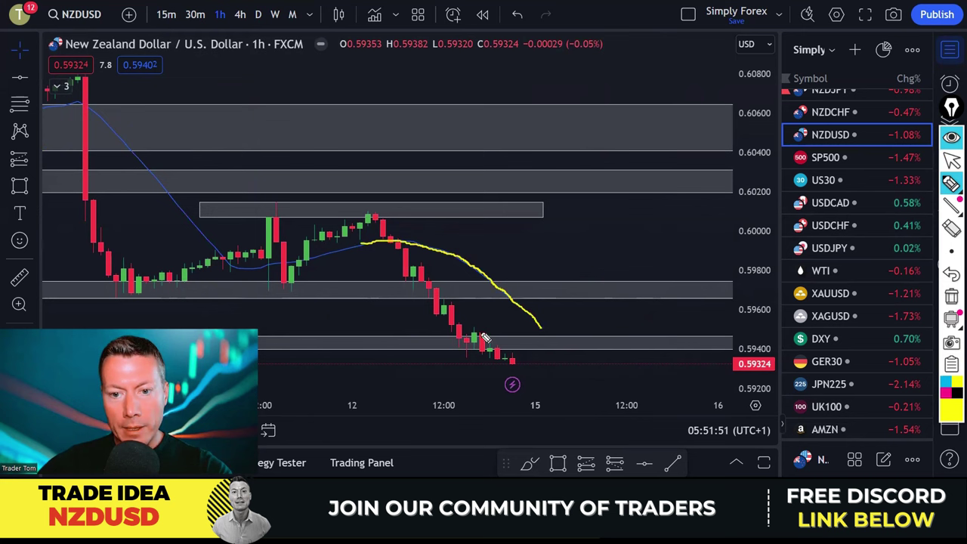
{"action": "mouse_move", "coordinate": [483, 334]}
{"action": "left_mouse_down"}
{"action": "mouse_move", "coordinate": [511, 367]}
{"action": "mouse_move", "coordinate": [532, 346]}
{"action": "mouse_move", "coordinate": [527, 323]}
{"action": "mouse_move", "coordinate": [540, 326]}
{"action": "mouse_move", "coordinate": [581, 390]}
{"action": "mouse_move", "coordinate": [587, 381]}
{"action": "mouse_move", "coordinate": [576, 405]}
{"action": "left_mouse_up"}
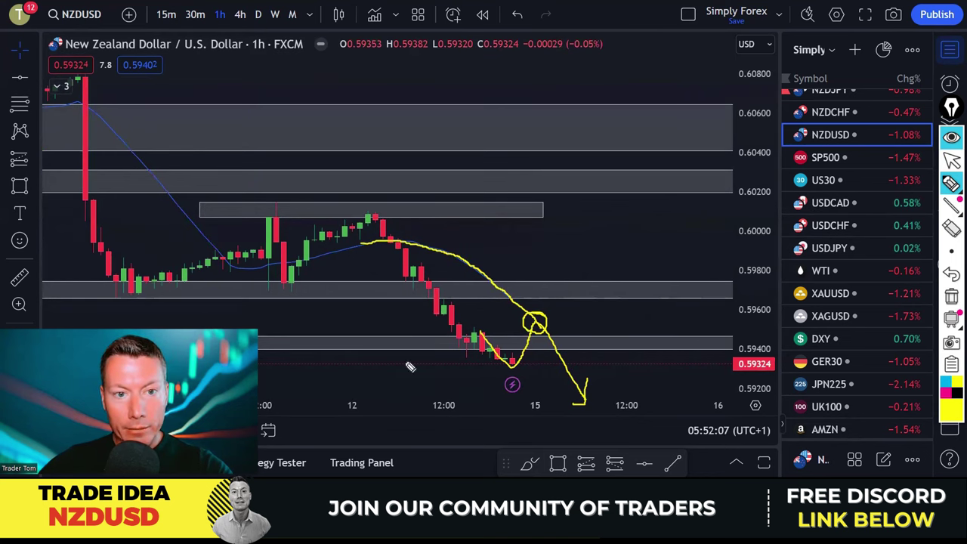
{"action": "left_click", "coordinate": [951, 299]}
{"action": "key", "text": "Escape"}
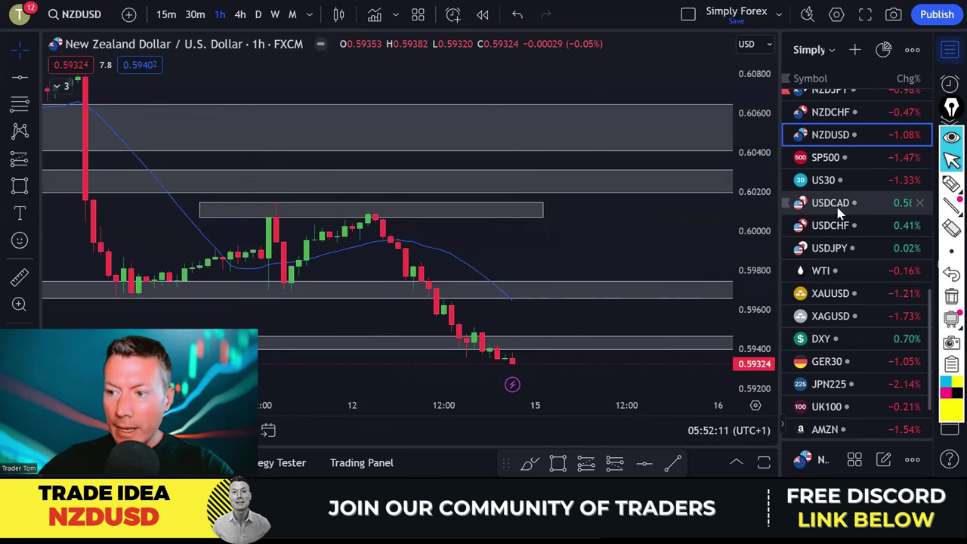
Open EURUSD from the watchlist on the daily timeframe, showing price history back to before November.
{"action": "scroll", "coordinate": [835, 205], "scroll_direction": "up", "scroll_amount": 8}
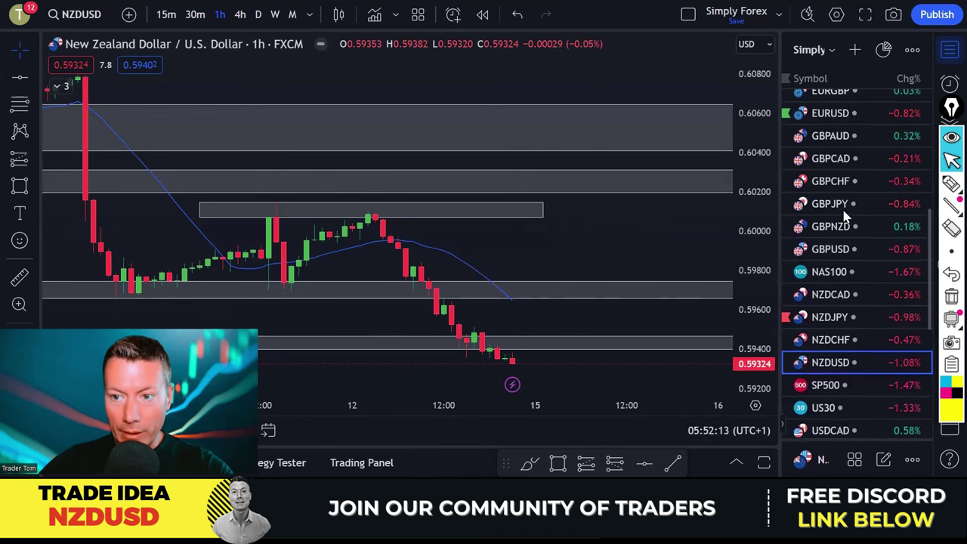
{"action": "left_click", "coordinate": [830, 194]}
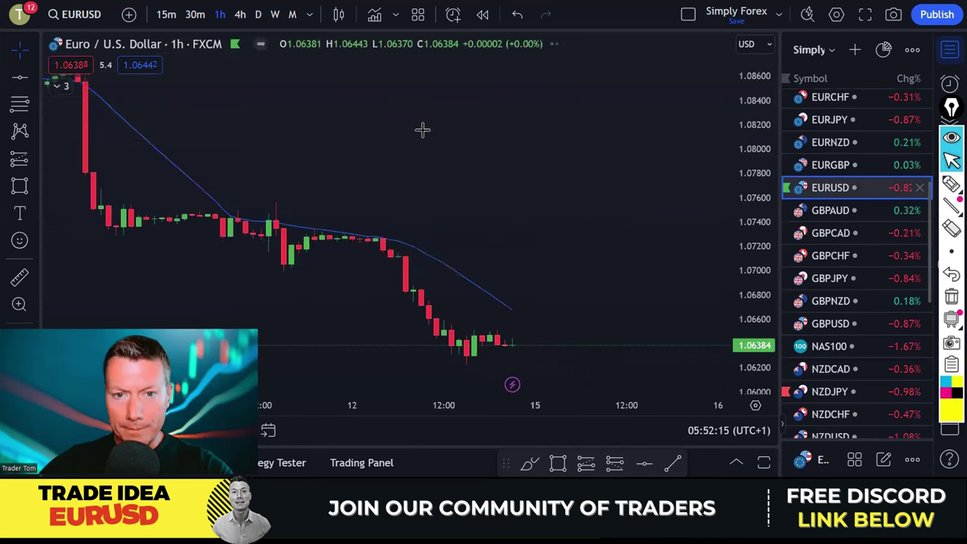
{"action": "left_click", "coordinate": [258, 14]}
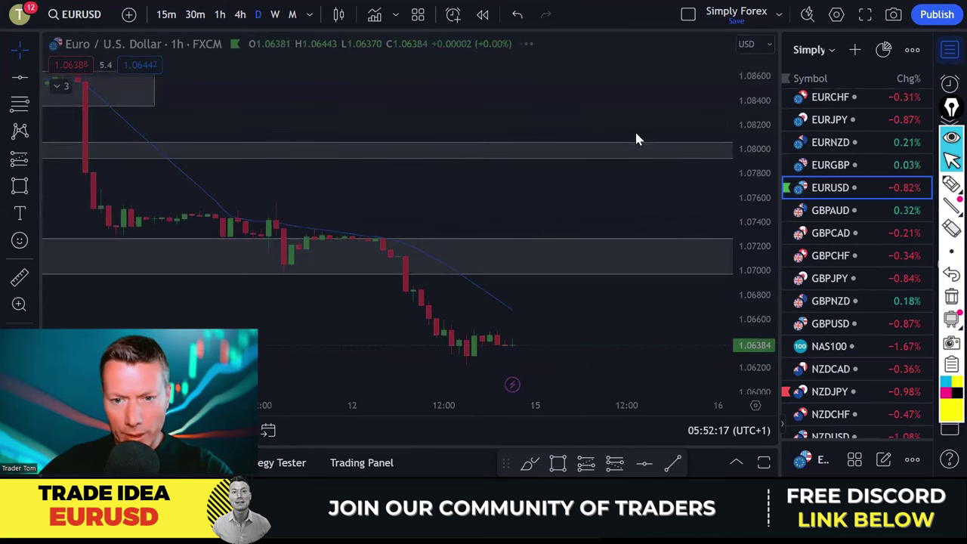
{"action": "scroll", "coordinate": [620, 161], "scroll_direction": "down", "scroll_amount": 5}
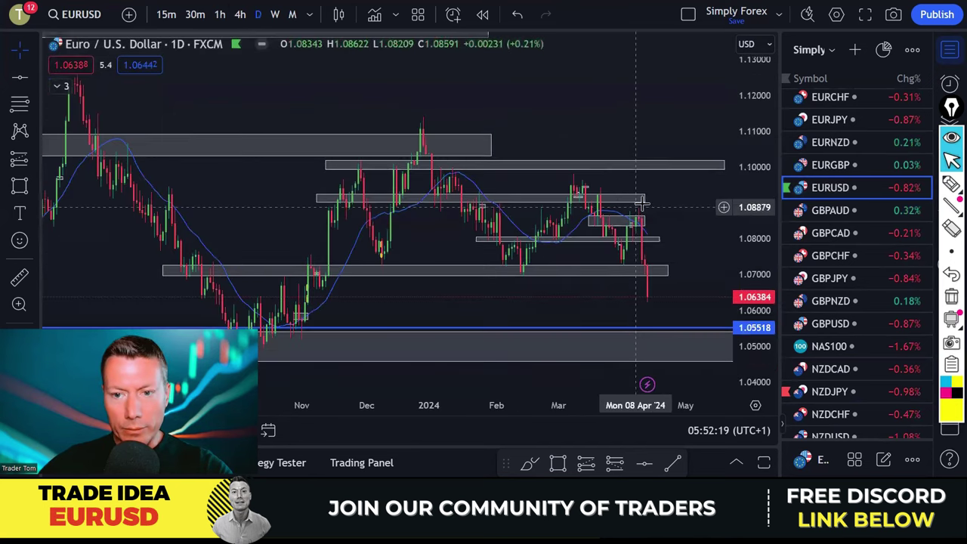
Sketch downward arrows from the latest EURUSD candle to the 1.05518 line, underline the earlier lows and that price level, and clear the ink.
{"action": "left_click", "coordinate": [951, 185]}
{"action": "left_click_drag", "start_coordinate": [639, 281], "coordinate": [648, 322]}
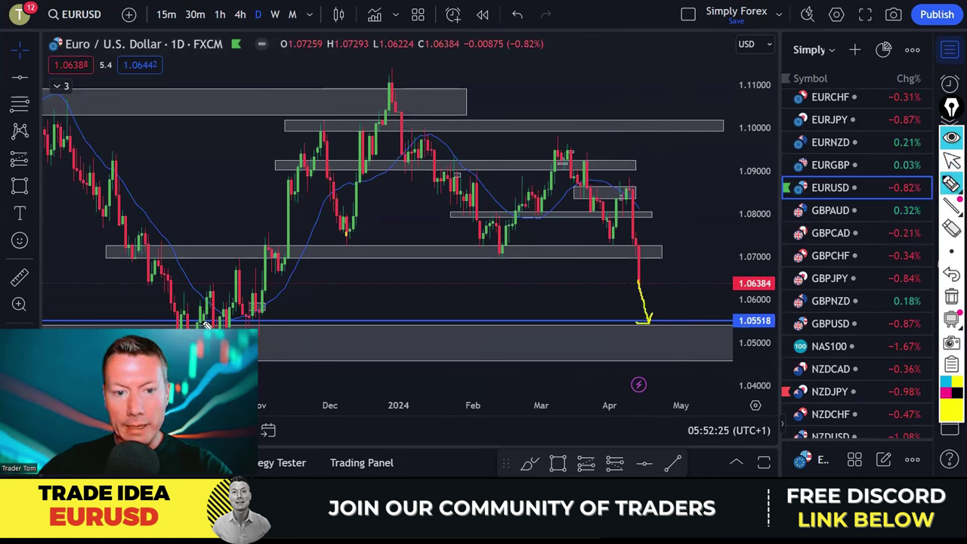
{"action": "left_click_drag", "start_coordinate": [206, 324], "coordinate": [275, 322]}
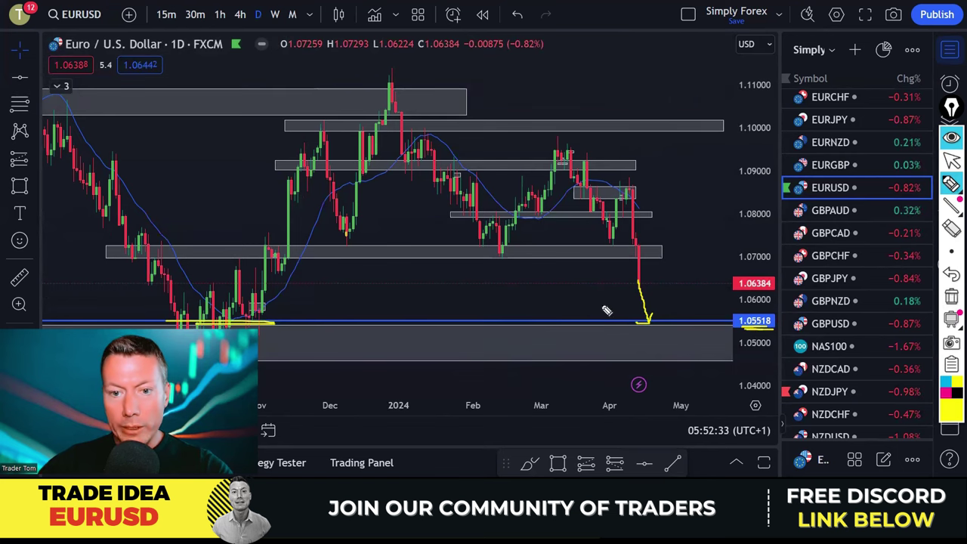
{"action": "mouse_move", "coordinate": [619, 281]}
{"action": "left_mouse_down"}
{"action": "mouse_move", "coordinate": [621, 321]}
{"action": "mouse_move", "coordinate": [635, 319]}
{"action": "left_mouse_up"}
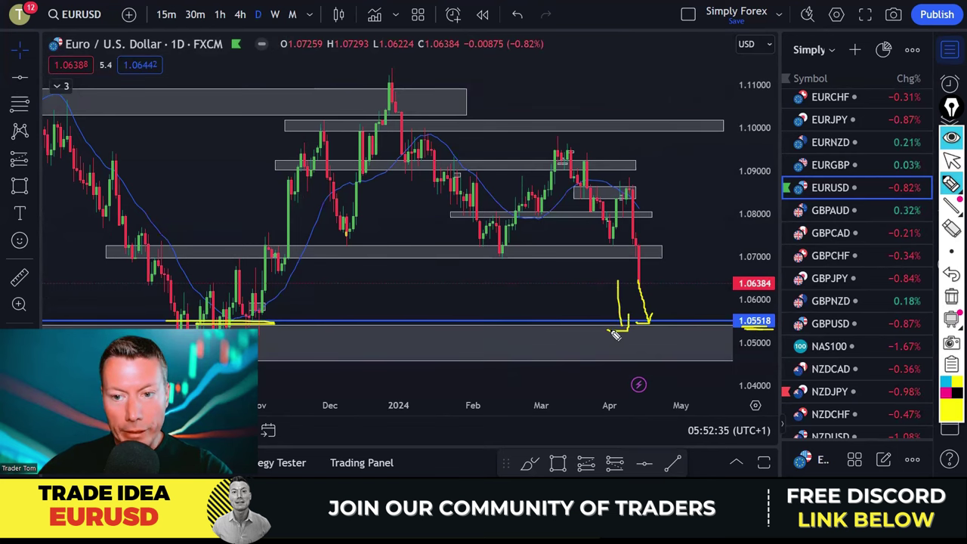
{"action": "left_click", "coordinate": [952, 296]}
Trace the recent daily lower highs and lows with level marks, draw downward arrows through the broken support zone, and clear the ink.
{"action": "scroll", "coordinate": [622, 227], "scroll_direction": "up", "scroll_amount": 3}
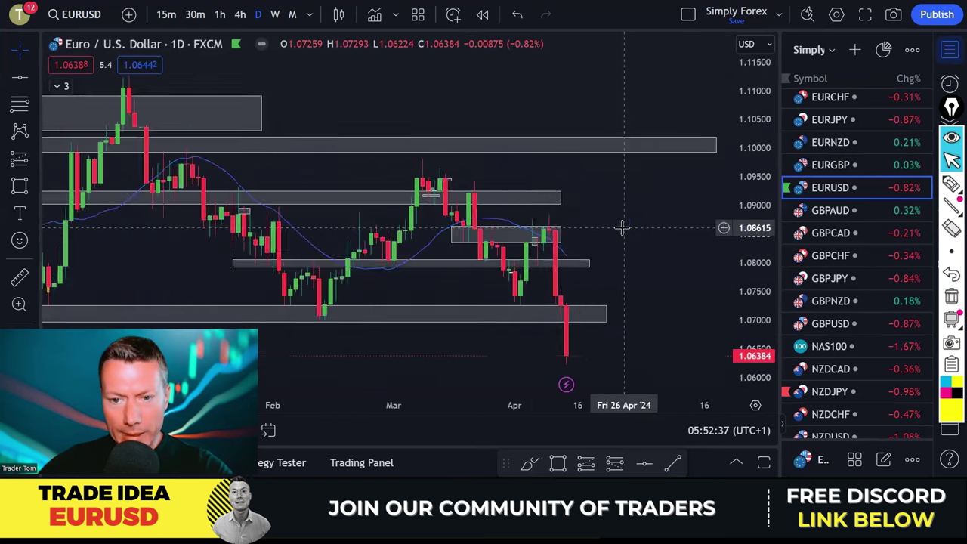
{"action": "scroll", "coordinate": [622, 227], "scroll_direction": "up", "scroll_amount": 4}
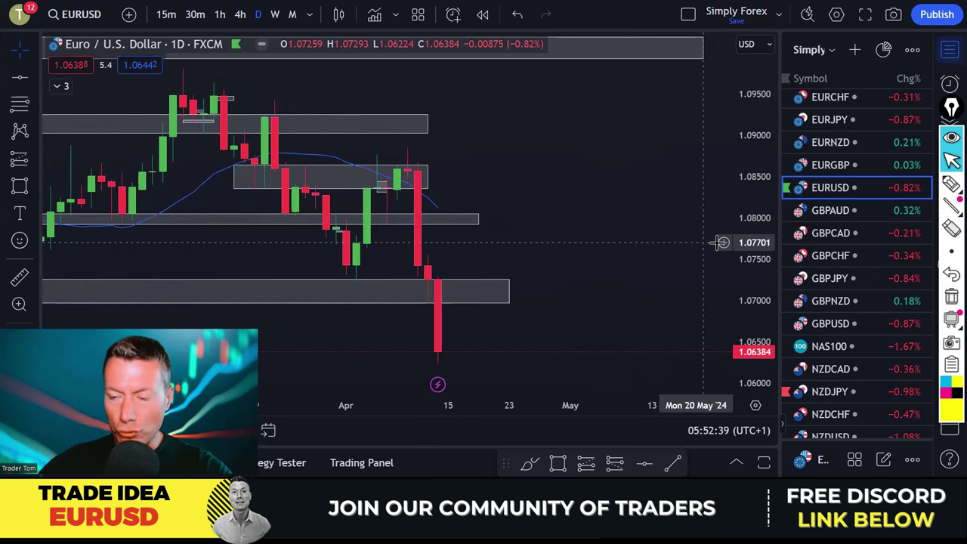
{"action": "key", "text": "ctrl+shift+3"}
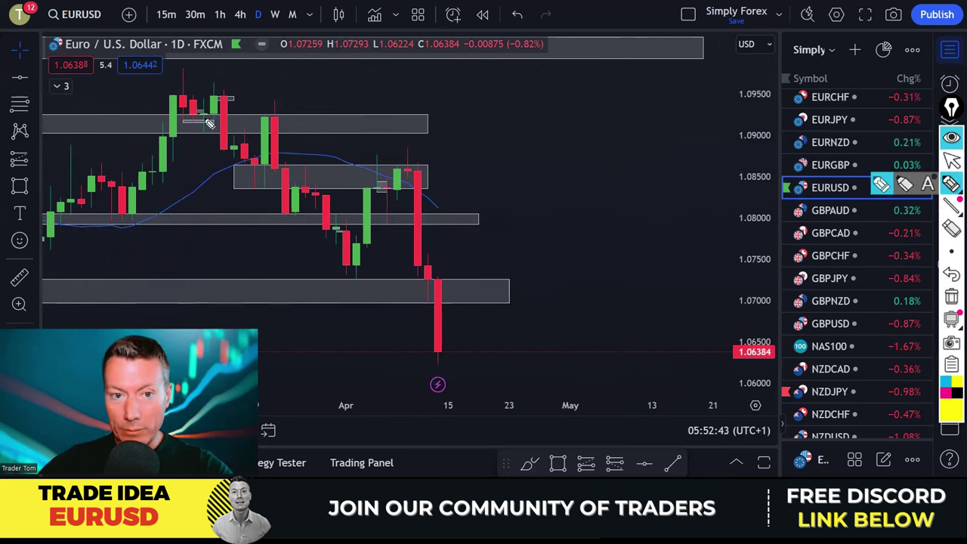
{"action": "mouse_move", "coordinate": [216, 90]}
{"action": "left_mouse_down"}
{"action": "mouse_move", "coordinate": [254, 173]}
{"action": "mouse_move", "coordinate": [266, 170]}
{"action": "mouse_move", "coordinate": [281, 114]}
{"action": "mouse_move", "coordinate": [293, 205]}
{"action": "mouse_move", "coordinate": [316, 168]}
{"action": "mouse_move", "coordinate": [353, 268]}
{"action": "mouse_move", "coordinate": [387, 163]}
{"action": "mouse_move", "coordinate": [427, 164]}
{"action": "mouse_move", "coordinate": [417, 181]}
{"action": "mouse_move", "coordinate": [450, 279]}
{"action": "left_mouse_up"}
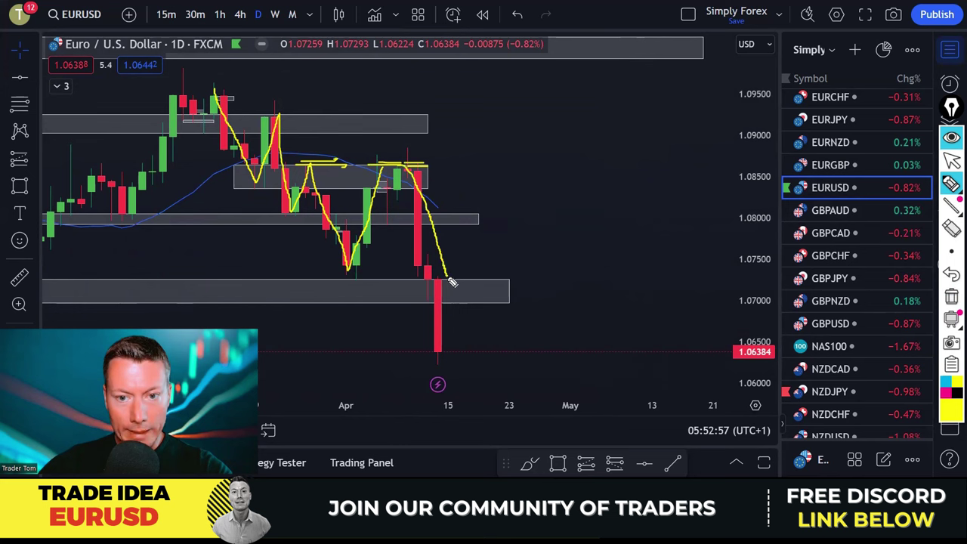
{"action": "mouse_move", "coordinate": [328, 279]}
{"action": "left_mouse_down"}
{"action": "mouse_move", "coordinate": [461, 282]}
{"action": "mouse_move", "coordinate": [449, 278]}
{"action": "mouse_move", "coordinate": [486, 361]}
{"action": "mouse_move", "coordinate": [469, 356]}
{"action": "left_mouse_up"}
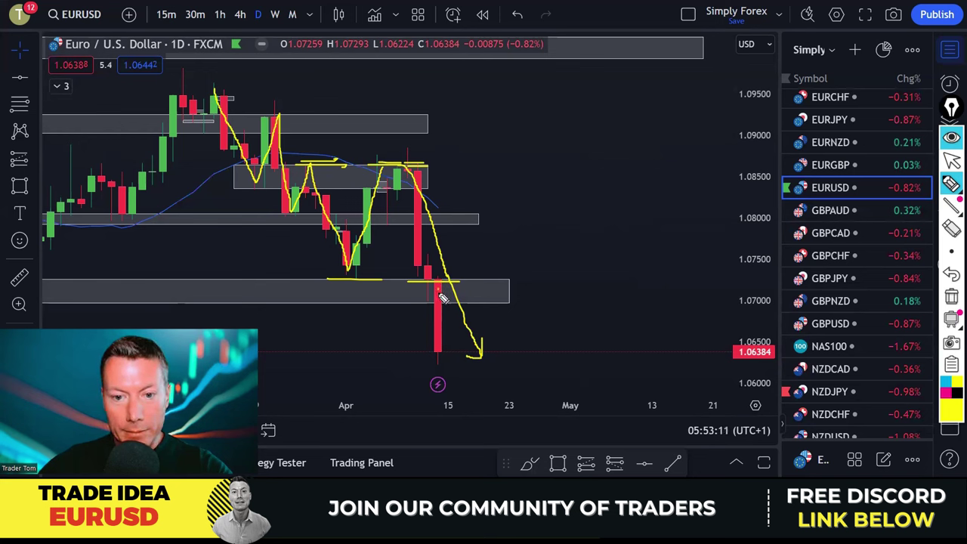
{"action": "left_click_drag", "start_coordinate": [442, 297], "coordinate": [437, 349]}
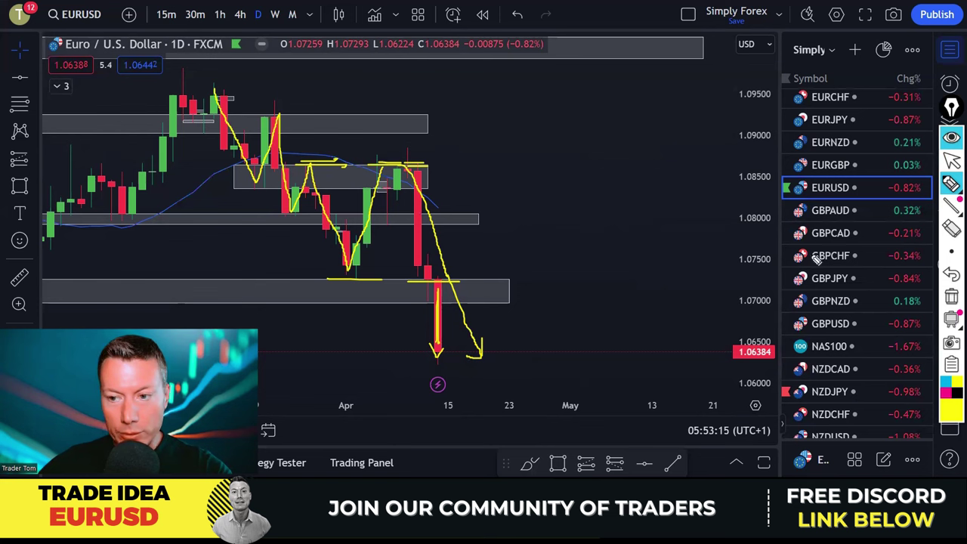
{"action": "left_click", "coordinate": [952, 297]}
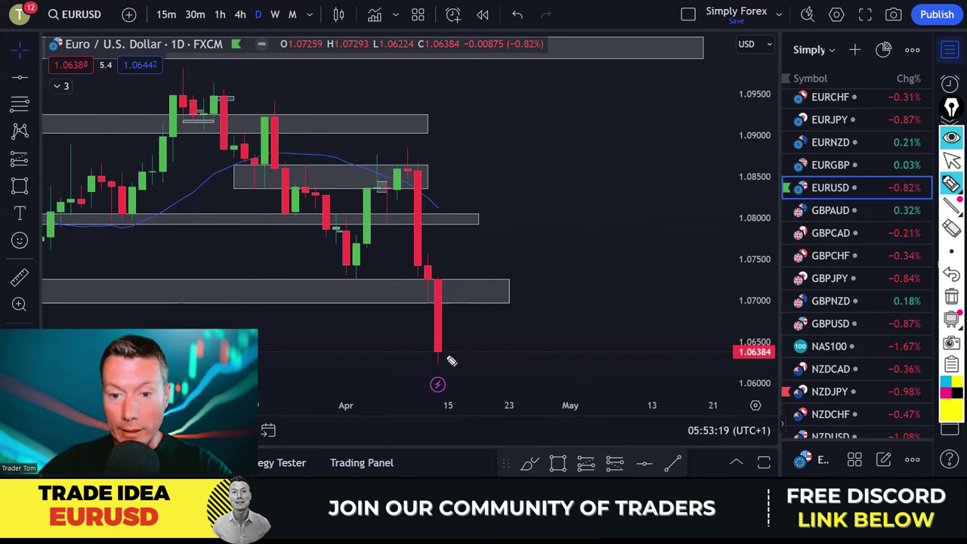
Sketch two projected moves from the latest daily candle, clear the ink, and leave drawing mode.
{"action": "mouse_move", "coordinate": [442, 353]}
{"action": "left_mouse_down"}
{"action": "mouse_move", "coordinate": [477, 417]}
{"action": "mouse_move", "coordinate": [487, 402]}
{"action": "left_mouse_up"}
{"action": "mouse_move", "coordinate": [444, 350]}
{"action": "left_mouse_down"}
{"action": "mouse_move", "coordinate": [474, 335]}
{"action": "mouse_move", "coordinate": [477, 305]}
{"action": "mouse_move", "coordinate": [463, 291]}
{"action": "mouse_move", "coordinate": [529, 396]}
{"action": "mouse_move", "coordinate": [535, 384]}
{"action": "left_mouse_up"}
{"action": "left_click", "coordinate": [952, 297]}
{"action": "left_click", "coordinate": [951, 160]}
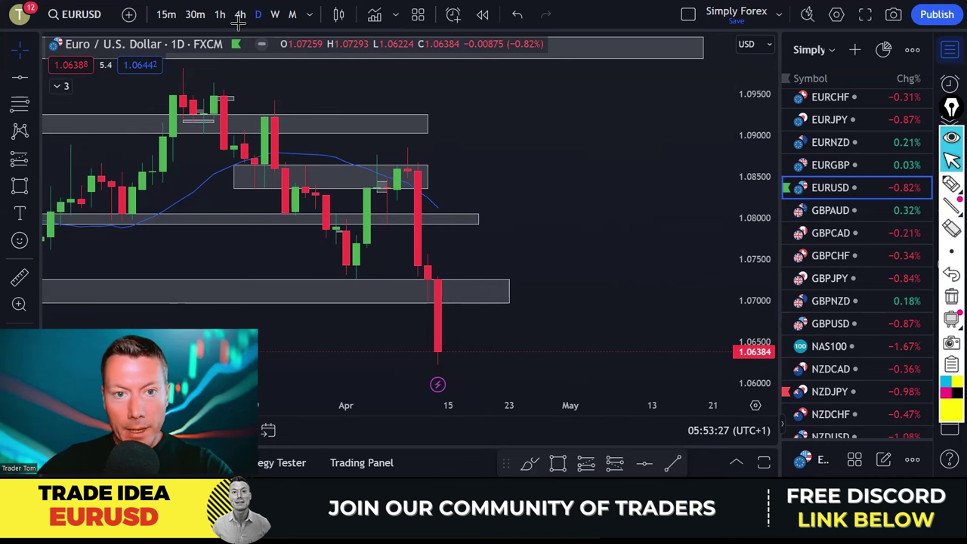
Switch EURUSD to the 4-hour timeframe, mark the support zone at its earlier low and at the recent breakdown, and clear the ink.
{"action": "left_click", "coordinate": [239, 15]}
{"action": "scroll", "coordinate": [635, 259], "scroll_direction": "down", "scroll_amount": 8}
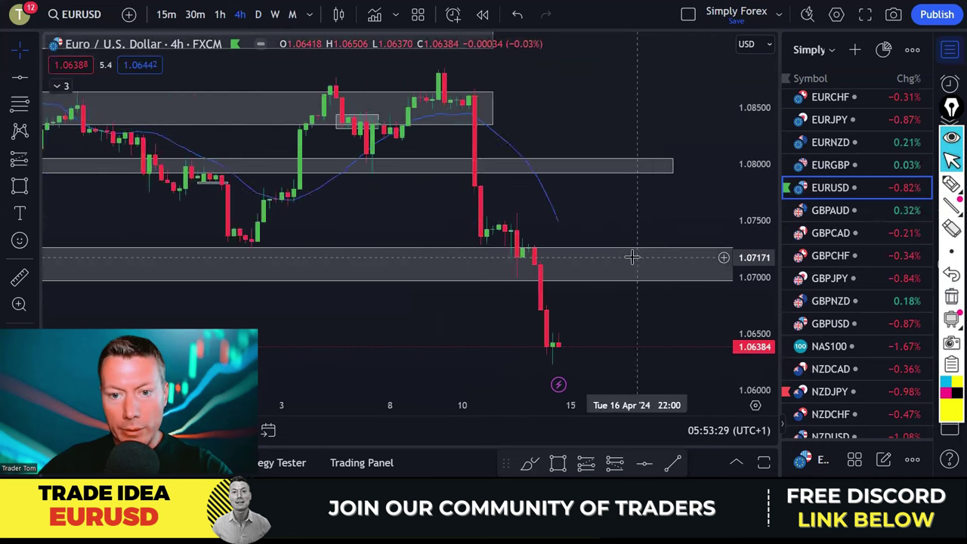
{"action": "scroll", "coordinate": [635, 259], "scroll_direction": "down", "scroll_amount": 3}
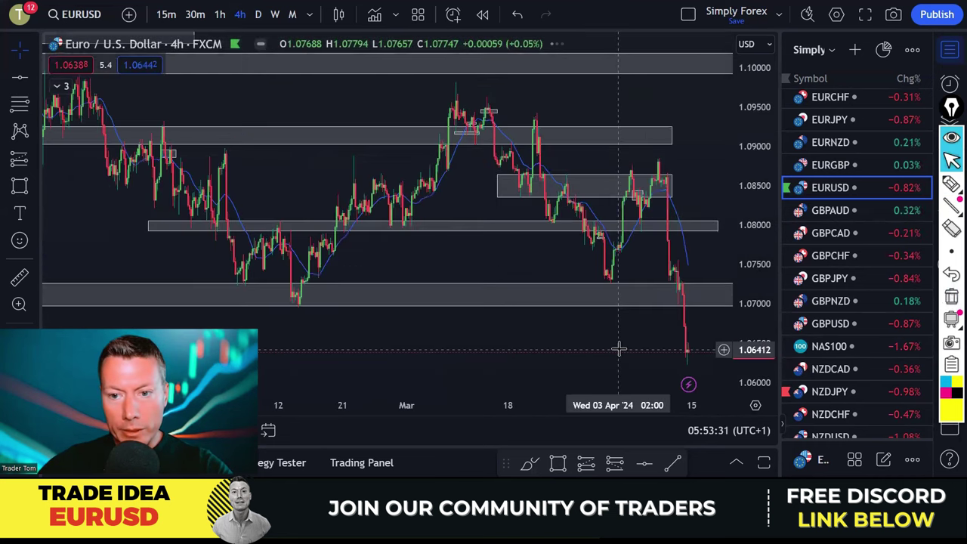
{"action": "left_click_drag", "start_coordinate": [620, 345], "coordinate": [464, 341]}
{"action": "left_click", "coordinate": [952, 184]}
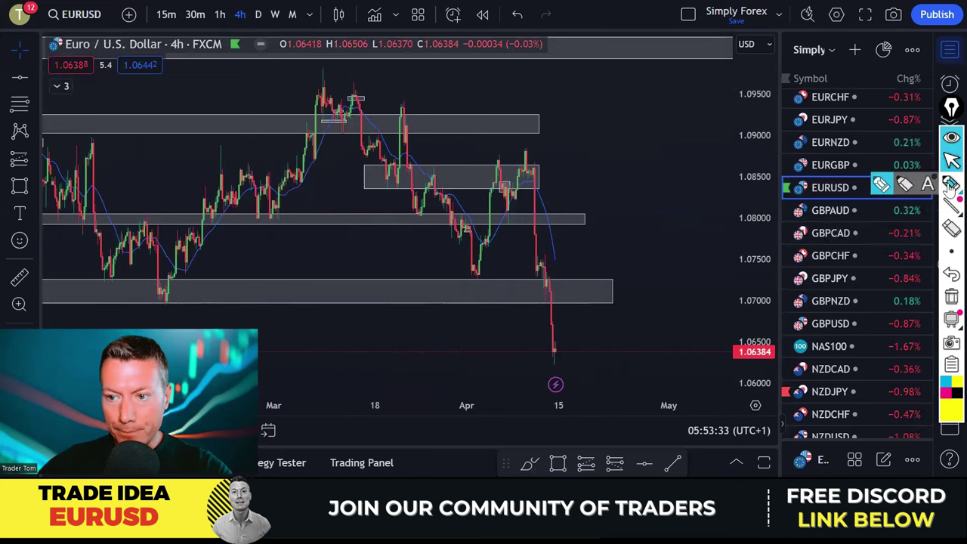
{"action": "left_click_drag", "start_coordinate": [149, 298], "coordinate": [182, 300]}
{"action": "left_click_drag", "start_coordinate": [527, 297], "coordinate": [547, 294]}
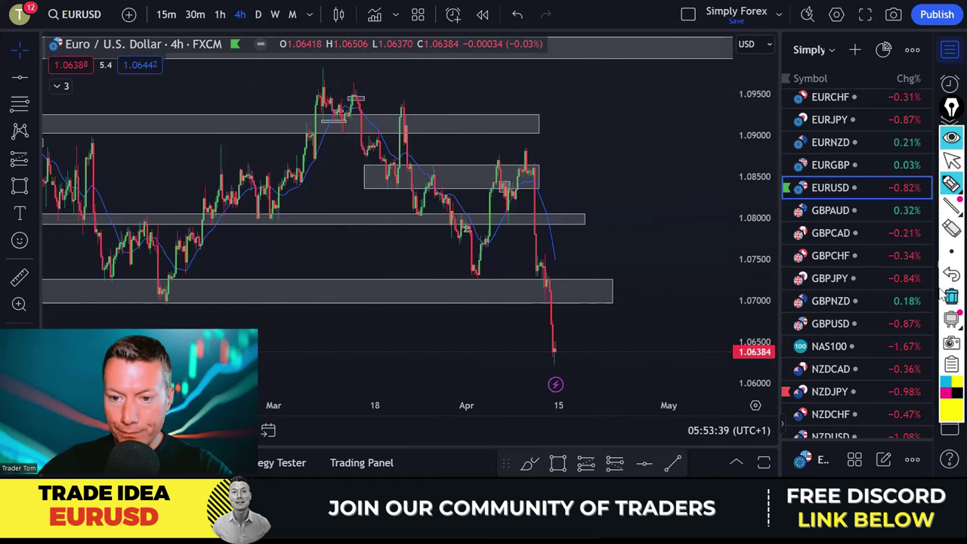
Sketch a pullback into the broken 4-hour zone, extend the moving average to a circle there, add a downward arrow, and clear the ink.
{"action": "scroll", "coordinate": [527, 202], "scroll_direction": "up", "scroll_amount": 5}
{"action": "left_click_drag", "start_coordinate": [527, 203], "coordinate": [662, 201]}
{"action": "scroll", "coordinate": [663, 201], "scroll_direction": "up", "scroll_amount": 2}
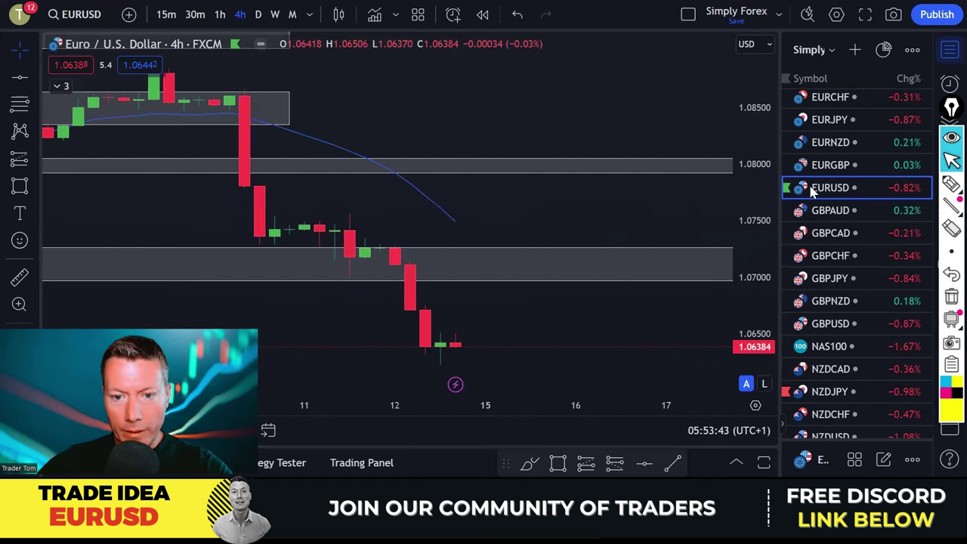
{"action": "left_click", "coordinate": [951, 184]}
{"action": "mouse_move", "coordinate": [430, 347]}
{"action": "left_mouse_down"}
{"action": "mouse_move", "coordinate": [475, 312]}
{"action": "mouse_move", "coordinate": [469, 266]}
{"action": "left_mouse_up"}
{"action": "mouse_move", "coordinate": [452, 221]}
{"action": "left_mouse_down"}
{"action": "mouse_move", "coordinate": [474, 264]}
{"action": "mouse_move", "coordinate": [464, 266]}
{"action": "mouse_move", "coordinate": [492, 264]}
{"action": "mouse_move", "coordinate": [478, 252]}
{"action": "mouse_move", "coordinate": [501, 285]}
{"action": "mouse_move", "coordinate": [520, 376]}
{"action": "left_mouse_up"}
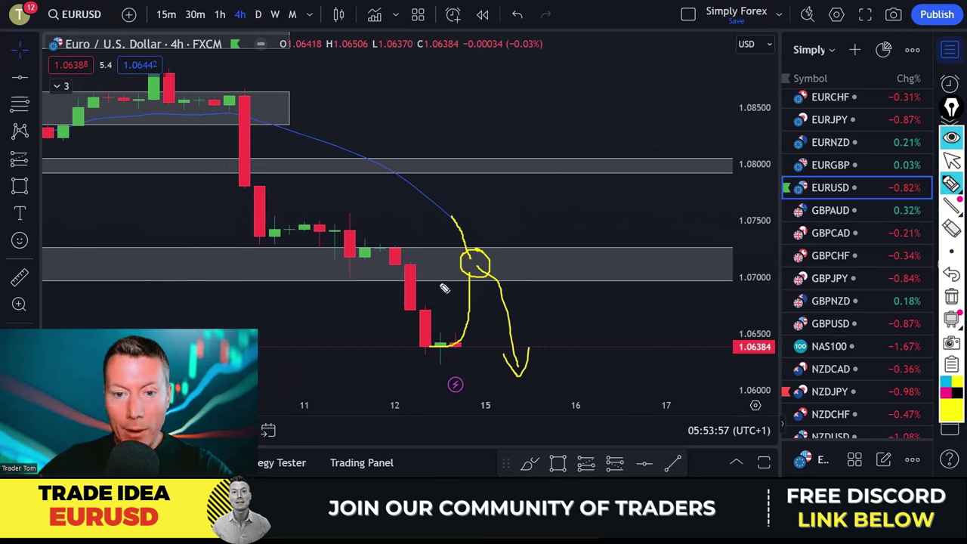
{"action": "left_click", "coordinate": [952, 297]}
On the 1-hour EURUSD chart, line the recent highs, extend the moving average down, and sketch a small box beneath the line.
{"action": "left_click", "coordinate": [219, 14]}
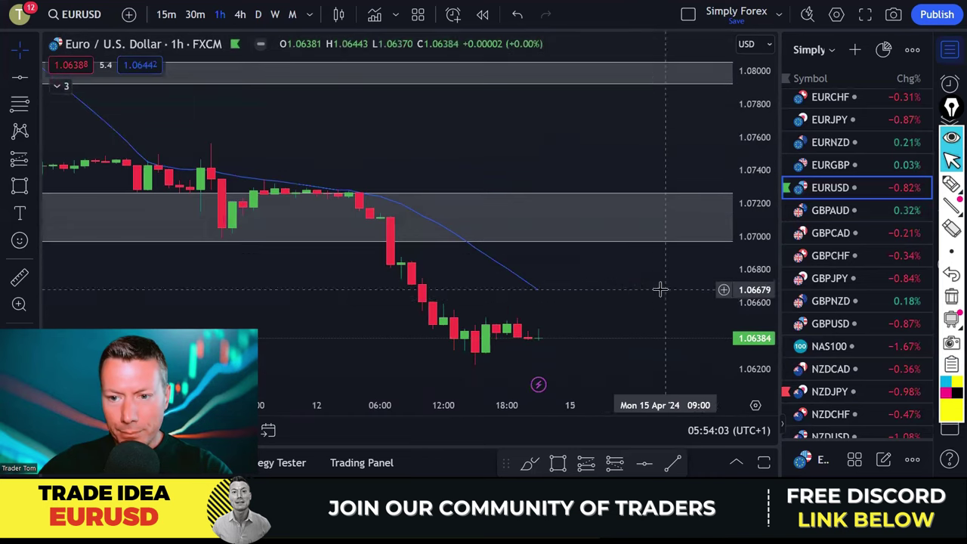
{"action": "left_click", "coordinate": [951, 186]}
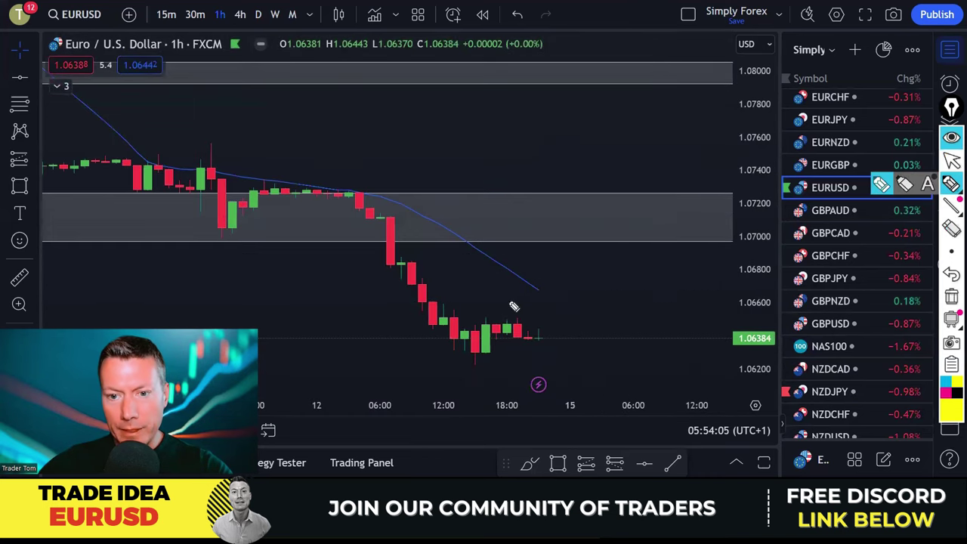
{"action": "left_click_drag", "start_coordinate": [466, 318], "coordinate": [496, 318]}
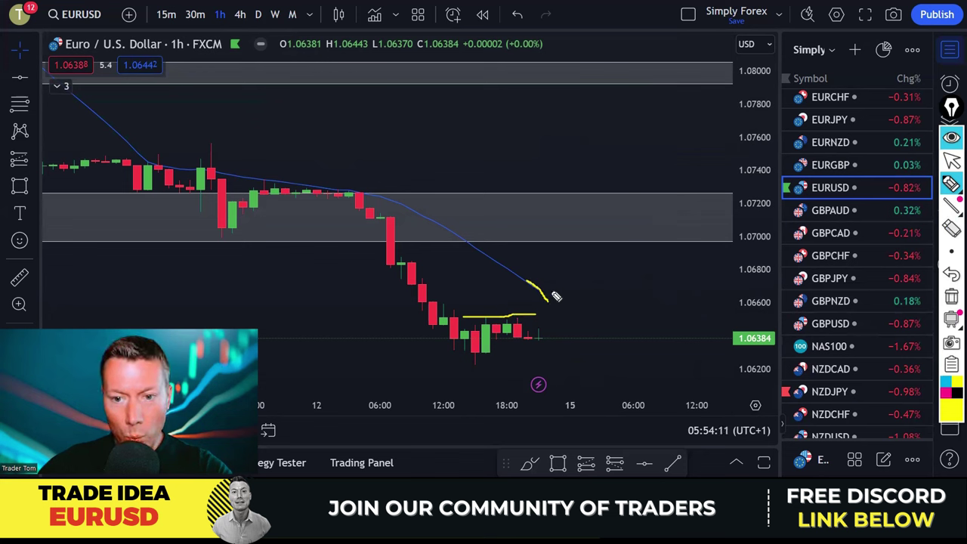
{"action": "mouse_move", "coordinate": [552, 295]}
{"action": "left_mouse_down"}
{"action": "mouse_move", "coordinate": [553, 326]}
{"action": "mouse_move", "coordinate": [563, 331]}
{"action": "left_mouse_up"}
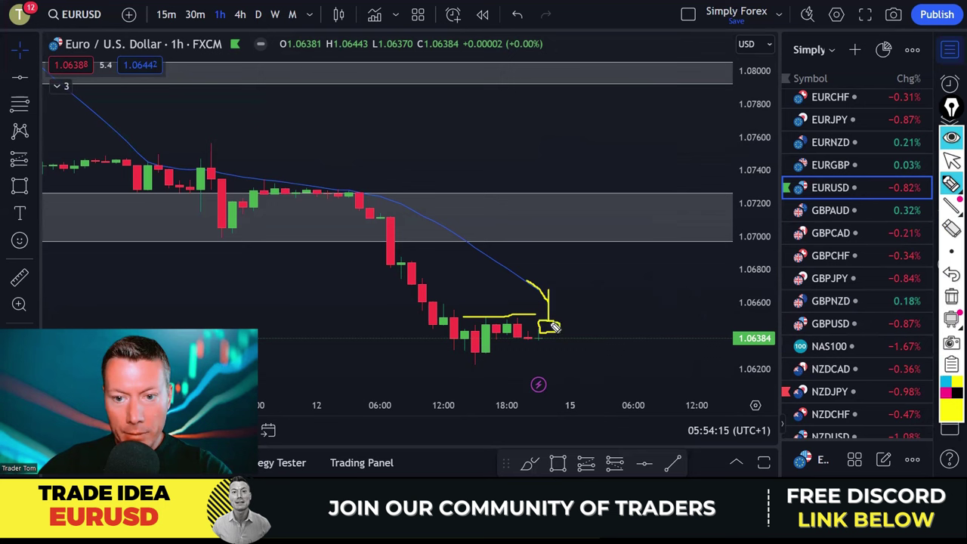
{"action": "left_click_drag", "start_coordinate": [461, 317], "coordinate": [604, 317]}
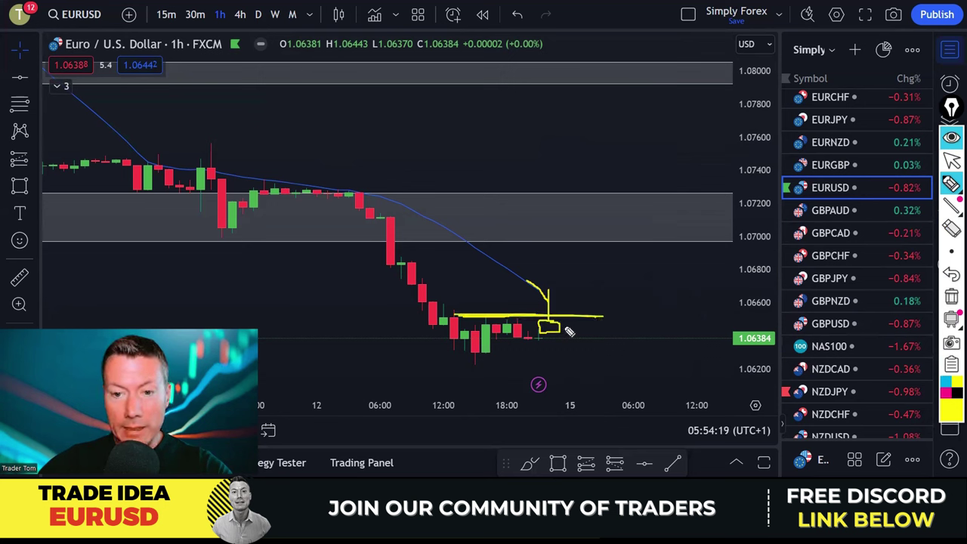
Add short level marks beside the box and above the moving average, draw a downward arrow from the box, and clear the ink.
{"action": "left_click_drag", "start_coordinate": [563, 330], "coordinate": [583, 336]}
{"action": "left_click_drag", "start_coordinate": [527, 273], "coordinate": [562, 272]}
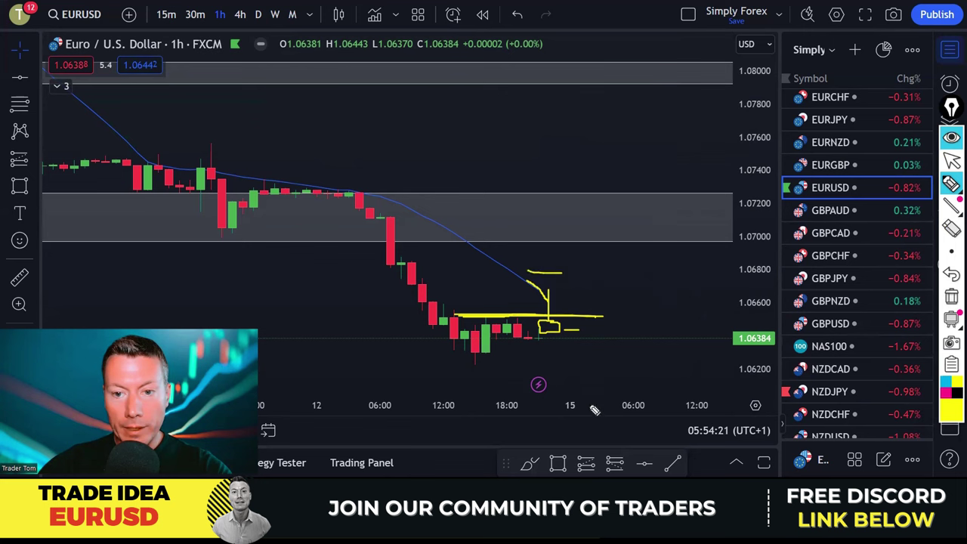
{"action": "mouse_move", "coordinate": [568, 338]}
{"action": "left_mouse_down"}
{"action": "mouse_move", "coordinate": [617, 401]}
{"action": "mouse_move", "coordinate": [609, 406]}
{"action": "left_mouse_up"}
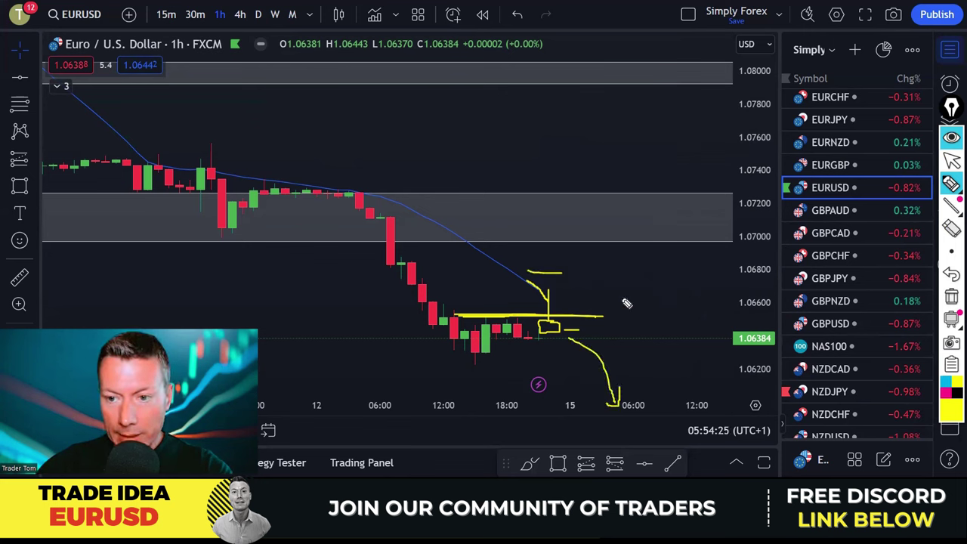
{"action": "left_click", "coordinate": [952, 297]}
{"action": "key", "text": "Escape"}
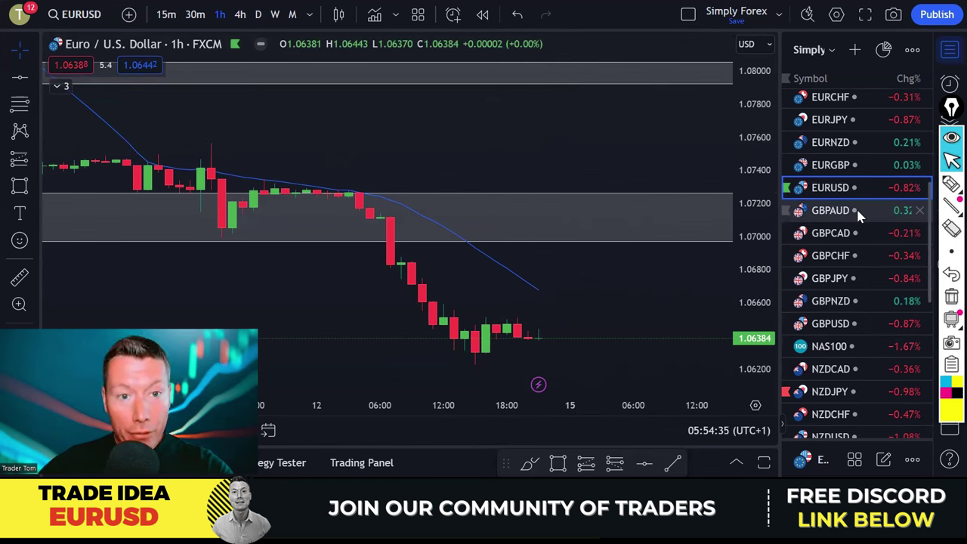
Open NZDCAD from the watchlist on the weekly timeframe, framing the candles from late 2023 onward.
{"action": "scroll", "coordinate": [857, 250], "scroll_direction": "down", "scroll_amount": 3}
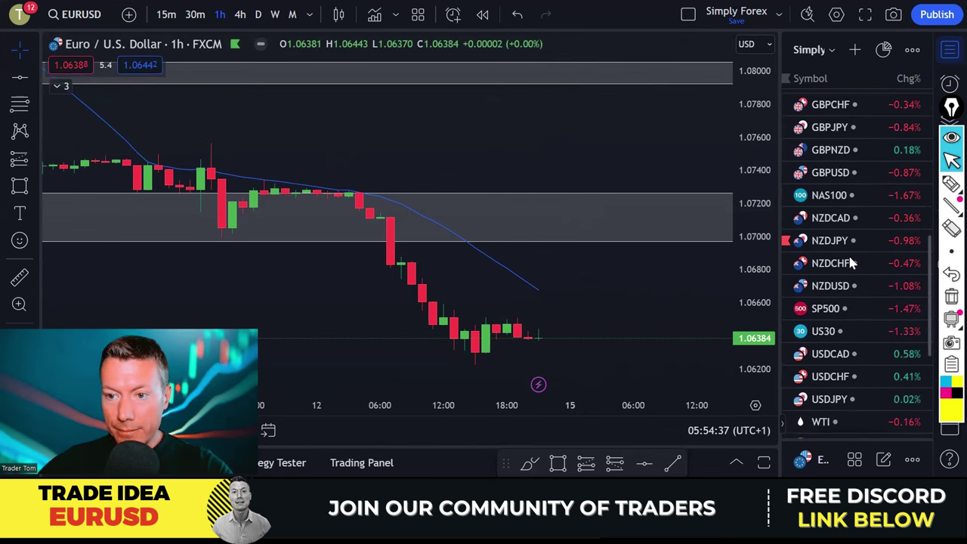
{"action": "left_click", "coordinate": [832, 220]}
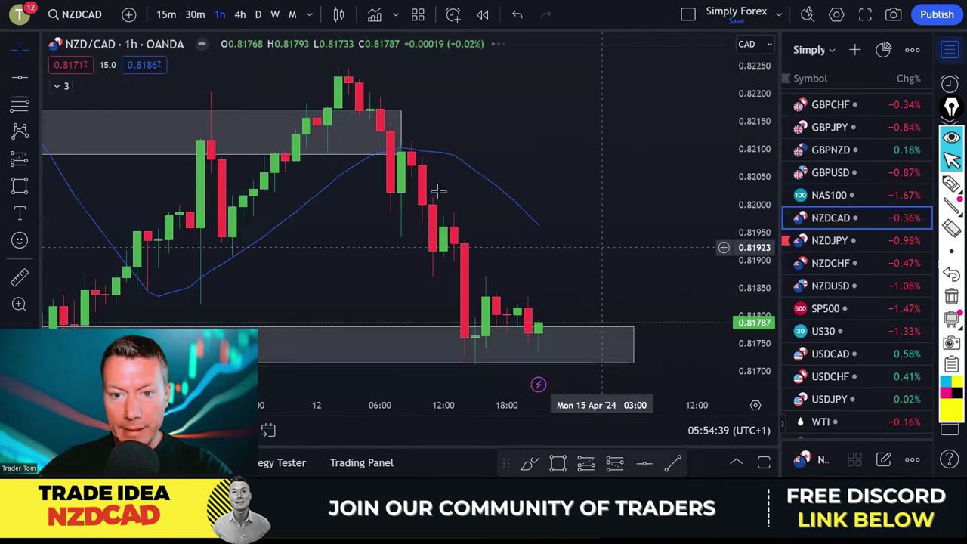
{"action": "left_click", "coordinate": [275, 14]}
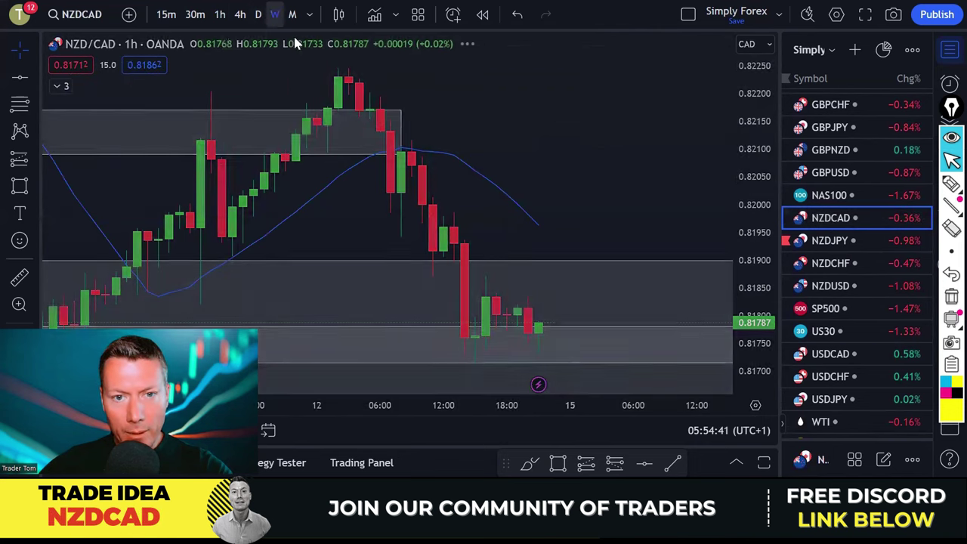
{"action": "scroll", "coordinate": [647, 193], "scroll_direction": "up", "scroll_amount": 2}
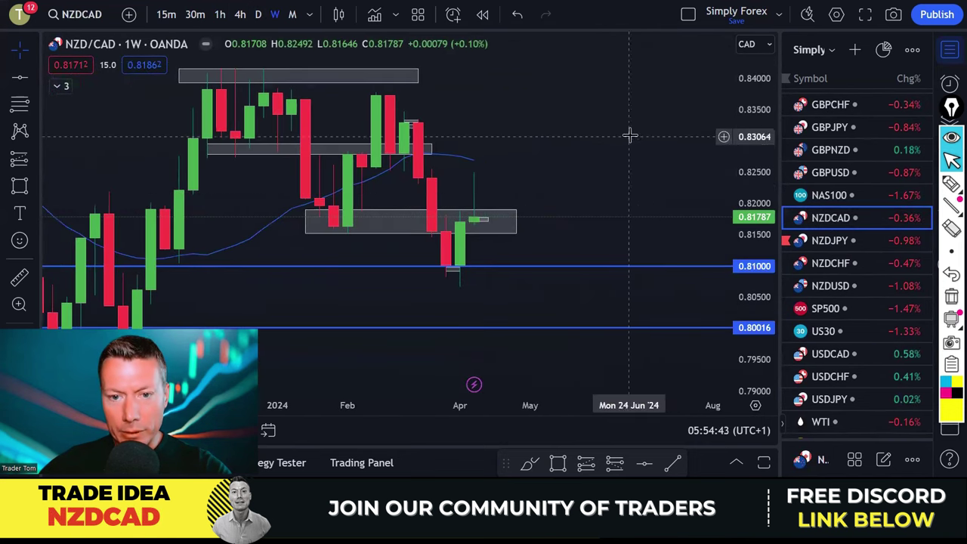
Trace the weekly NZDCAD swings in ink and mark the lower highs and lower lows with short horizontal lines.
{"action": "left_click", "coordinate": [952, 183]}
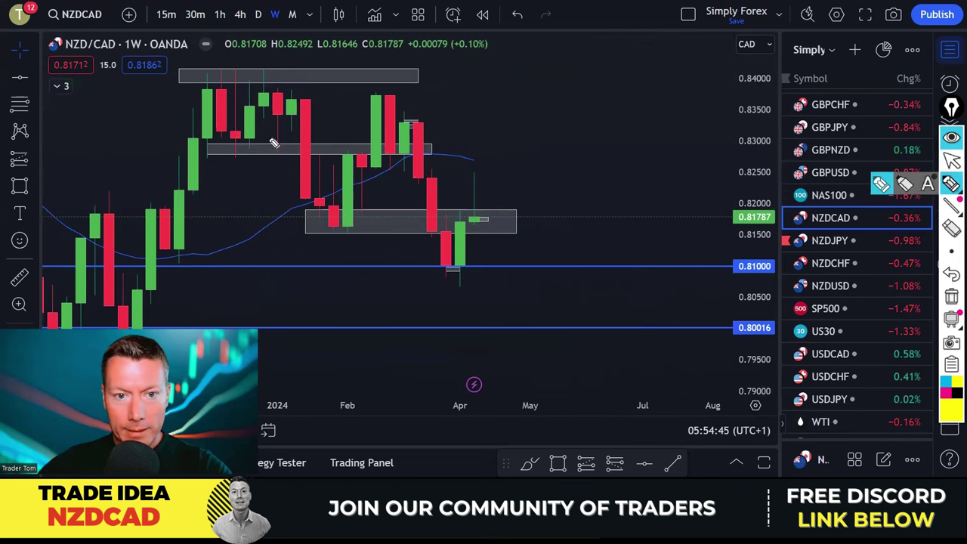
{"action": "mouse_move", "coordinate": [205, 89]}
{"action": "left_mouse_down"}
{"action": "mouse_move", "coordinate": [250, 146]}
{"action": "mouse_move", "coordinate": [286, 93]}
{"action": "mouse_move", "coordinate": [288, 125]}
{"action": "mouse_move", "coordinate": [331, 225]}
{"action": "mouse_move", "coordinate": [386, 107]}
{"action": "mouse_move", "coordinate": [446, 269]}
{"action": "mouse_move", "coordinate": [484, 176]}
{"action": "left_mouse_up"}
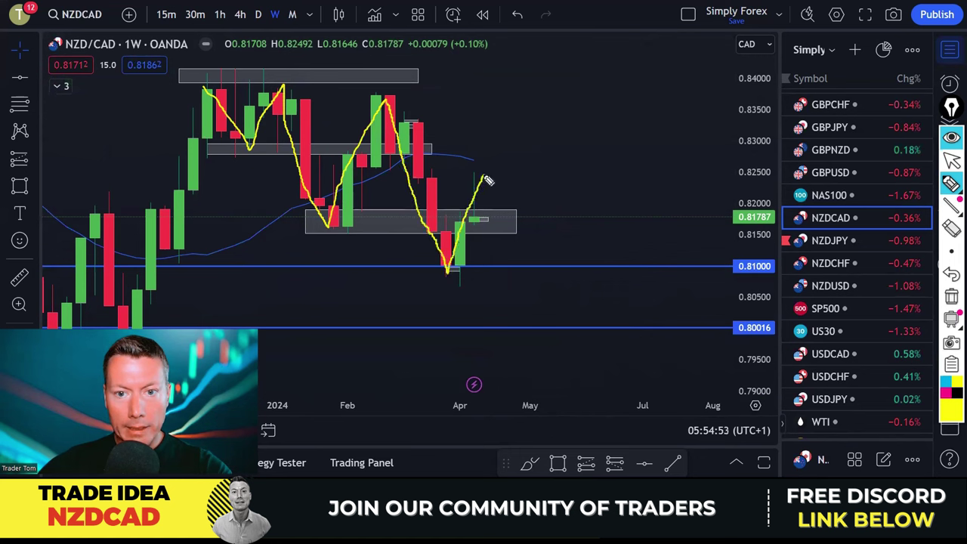
{"action": "mouse_move", "coordinate": [203, 81]}
{"action": "left_mouse_down"}
{"action": "mouse_move", "coordinate": [326, 83]}
{"action": "mouse_move", "coordinate": [412, 98]}
{"action": "left_mouse_up"}
{"action": "left_click_drag", "start_coordinate": [460, 173], "coordinate": [522, 173]}
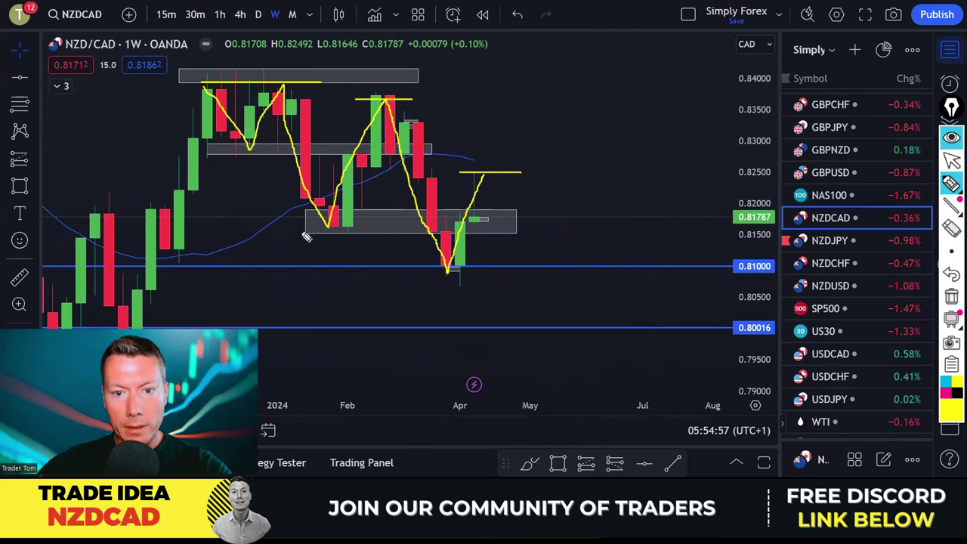
{"action": "left_click_drag", "start_coordinate": [303, 232], "coordinate": [367, 232]}
{"action": "left_click_drag", "start_coordinate": [439, 280], "coordinate": [489, 280]}
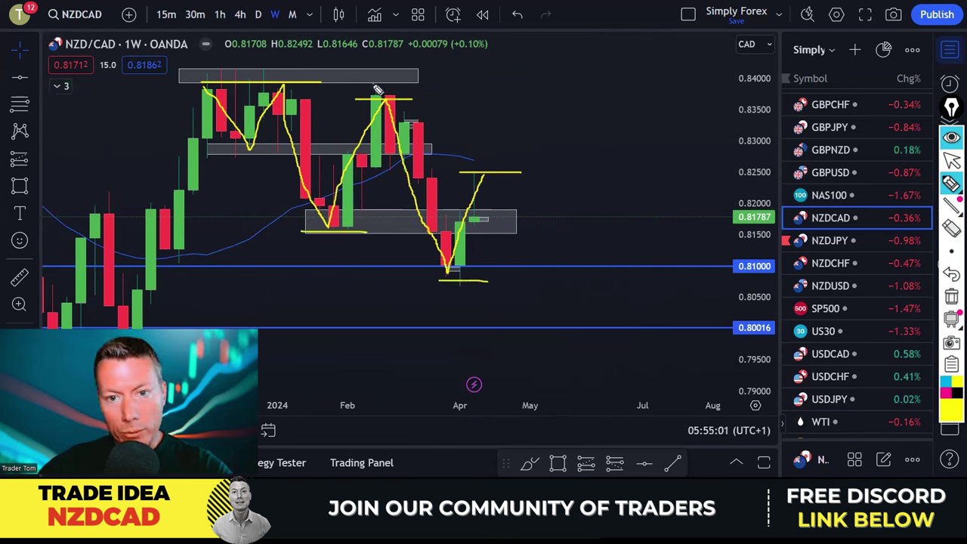
Draw descending channel lines along the NZDCAD highs and lows, and sketch a projected downward zigzag from the latest high.
{"action": "left_click_drag", "start_coordinate": [377, 90], "coordinate": [637, 299]}
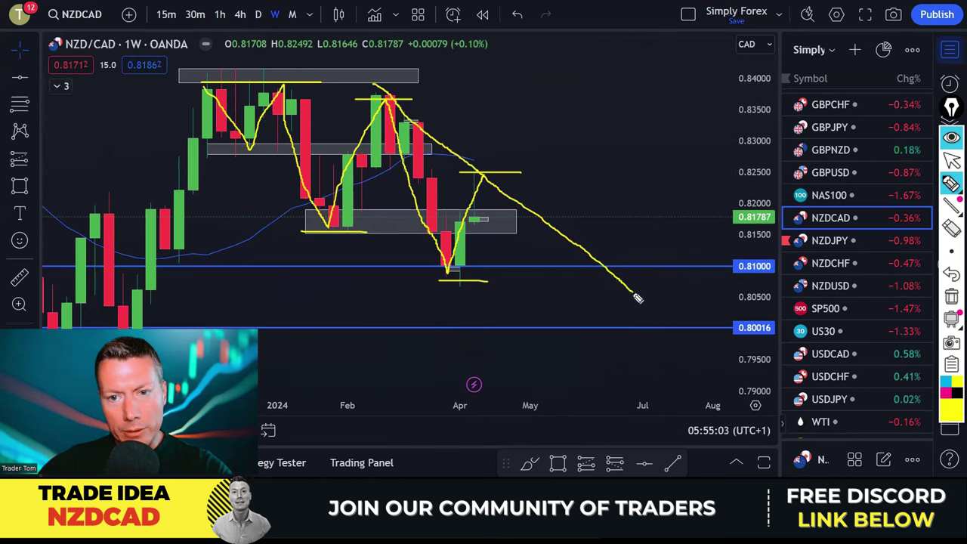
{"action": "left_click_drag", "start_coordinate": [333, 227], "coordinate": [563, 376]}
{"action": "mouse_move", "coordinate": [493, 192]}
{"action": "left_mouse_down"}
{"action": "mouse_move", "coordinate": [512, 325]}
{"action": "mouse_move", "coordinate": [568, 245]}
{"action": "mouse_move", "coordinate": [589, 381]}
{"action": "left_mouse_up"}
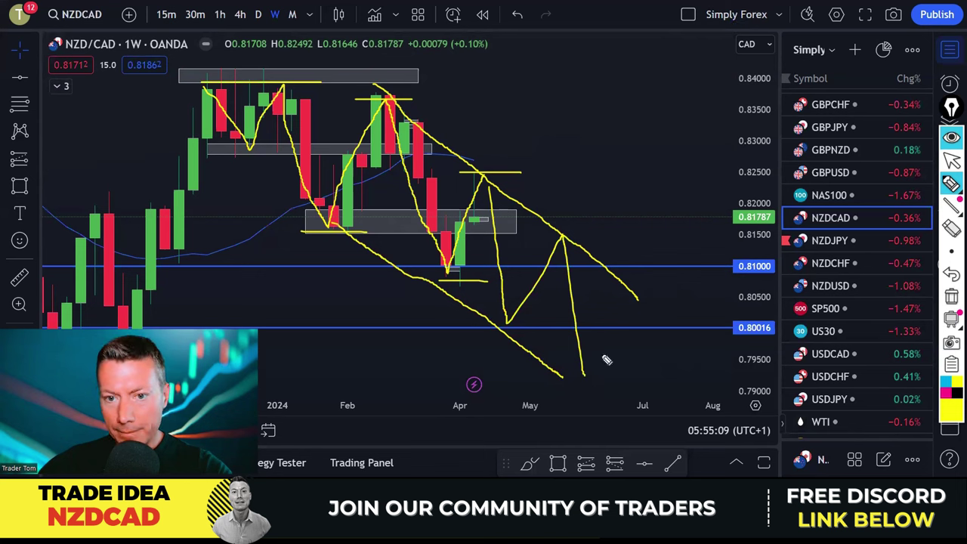
Clear the channel sketch, circle the latest weekly NZDCAD candle in ink, and clear the ink again.
{"action": "left_click", "coordinate": [951, 297]}
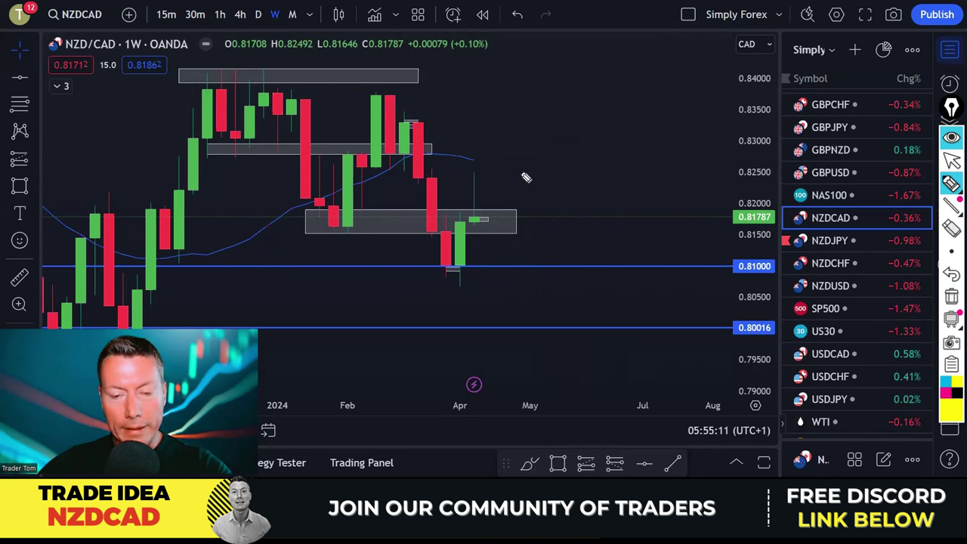
{"action": "mouse_move", "coordinate": [487, 177]}
{"action": "left_mouse_down"}
{"action": "mouse_move", "coordinate": [461, 219]}
{"action": "mouse_move", "coordinate": [492, 189]}
{"action": "mouse_move", "coordinate": [475, 166]}
{"action": "left_mouse_up"}
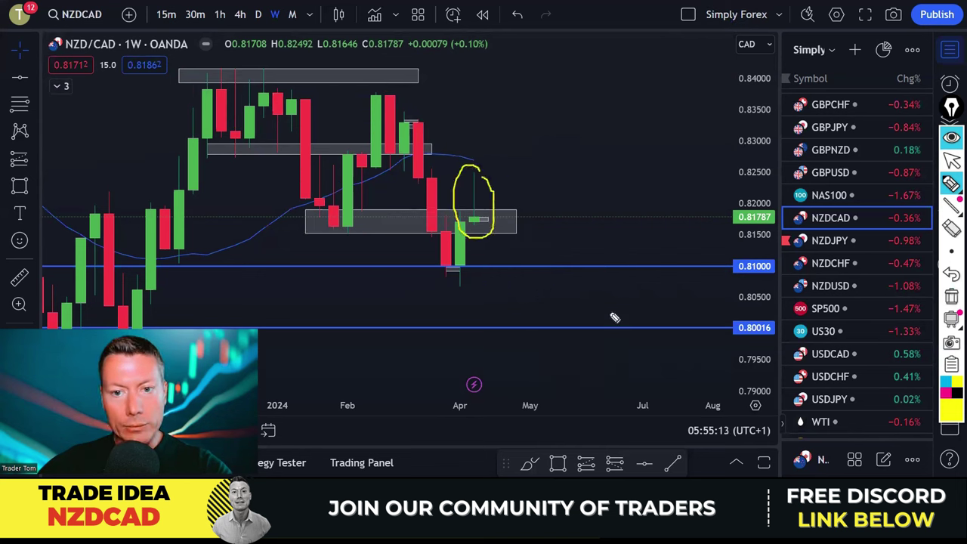
{"action": "left_click", "coordinate": [951, 296]}
{"action": "left_click", "coordinate": [952, 160]}
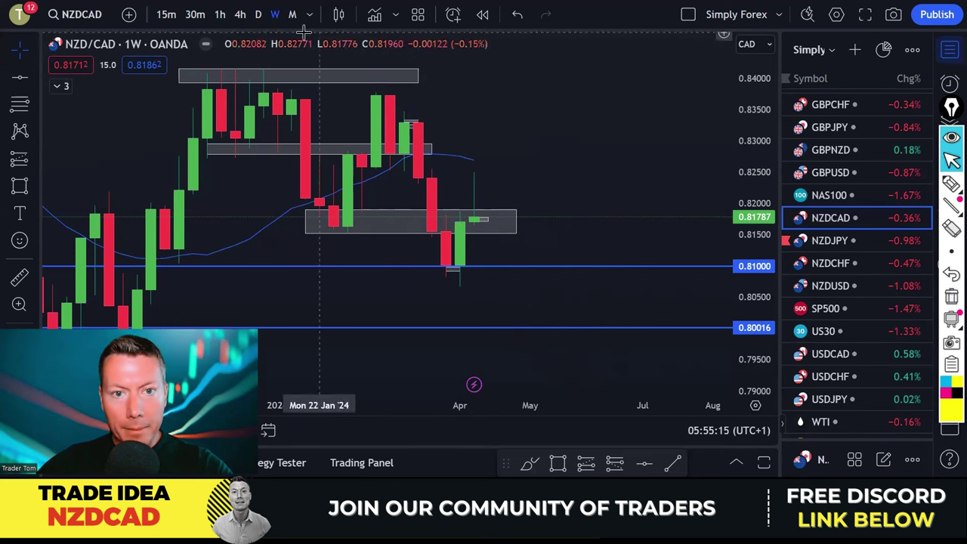
Switch NZDCAD to the daily timeframe, draw an ink stroke alongside the falling moving average, and clear it.
{"action": "left_click", "coordinate": [258, 14]}
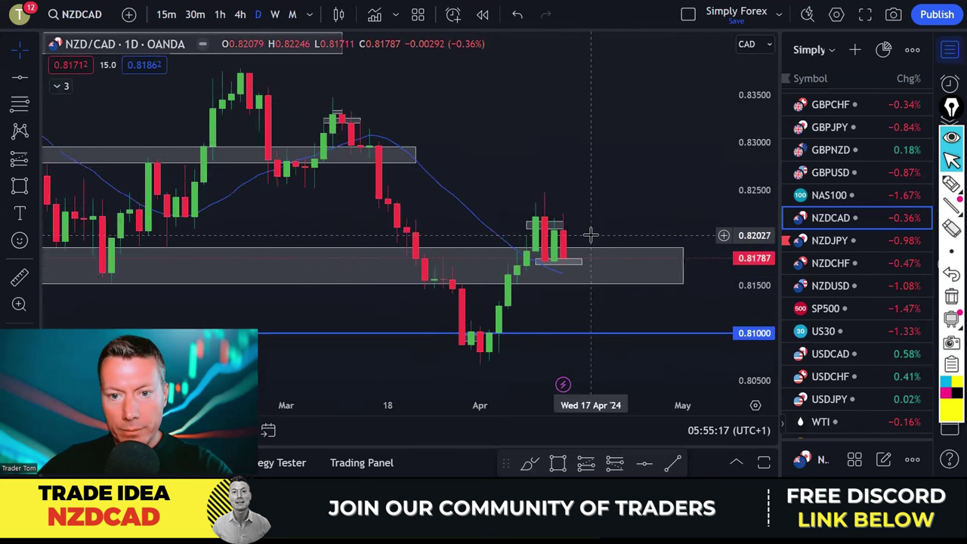
{"action": "scroll", "coordinate": [594, 230], "scroll_direction": "down", "scroll_amount": 1}
{"action": "left_click", "coordinate": [951, 184]}
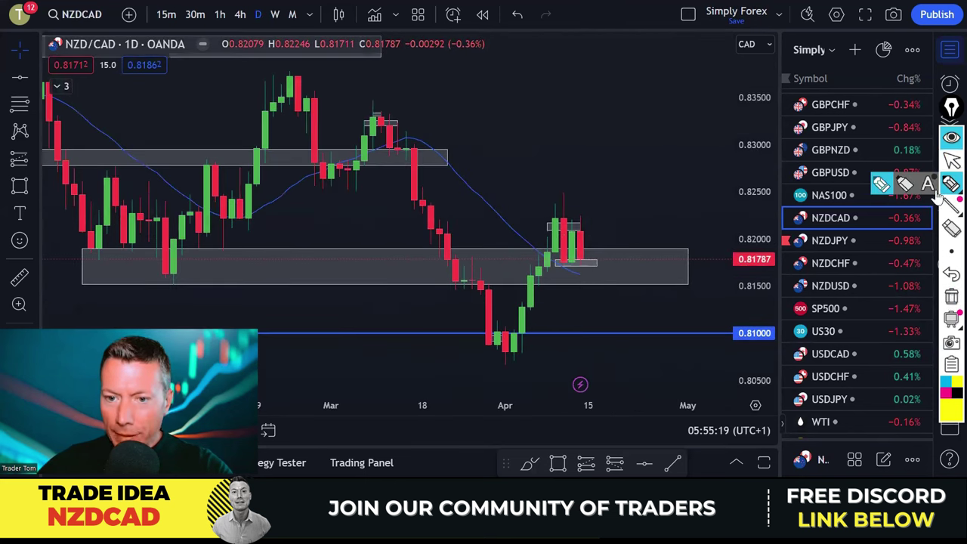
{"action": "mouse_move", "coordinate": [437, 151]}
{"action": "left_mouse_down"}
{"action": "mouse_move", "coordinate": [579, 280]}
{"action": "mouse_move", "coordinate": [594, 264]}
{"action": "left_mouse_up"}
{"action": "left_click", "coordinate": [951, 297]}
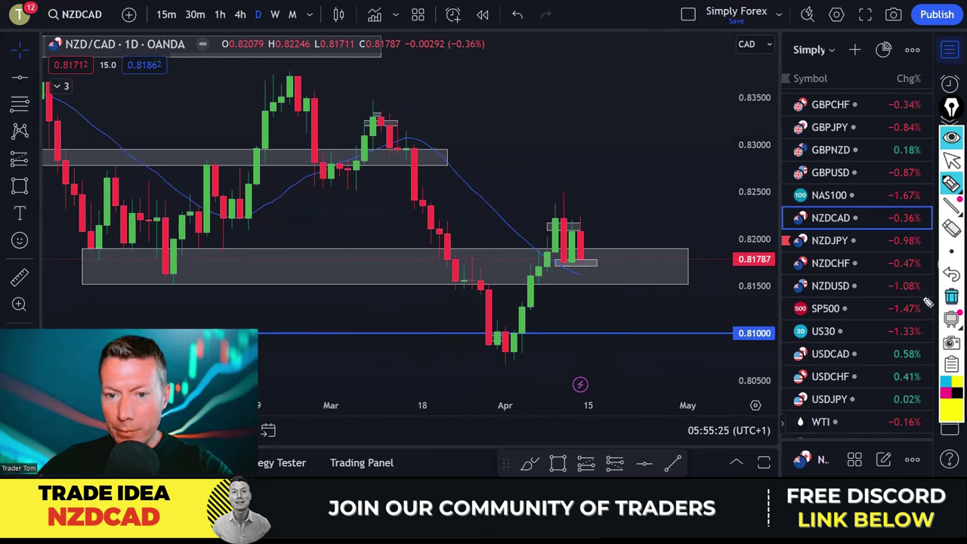
Trace the daily NZDCAD swings from the early-March high in ink and mark the lower highs and lower lows with short horizontal lines.
{"action": "mouse_move", "coordinate": [301, 99]}
{"action": "left_mouse_down"}
{"action": "mouse_move", "coordinate": [344, 182]}
{"action": "mouse_move", "coordinate": [389, 117]}
{"action": "mouse_move", "coordinate": [493, 347]}
{"action": "mouse_move", "coordinate": [539, 289]}
{"action": "mouse_move", "coordinate": [565, 217]}
{"action": "left_mouse_up"}
{"action": "left_click_drag", "start_coordinate": [363, 114], "coordinate": [450, 114]}
{"action": "left_click_drag", "start_coordinate": [532, 199], "coordinate": [576, 200]}
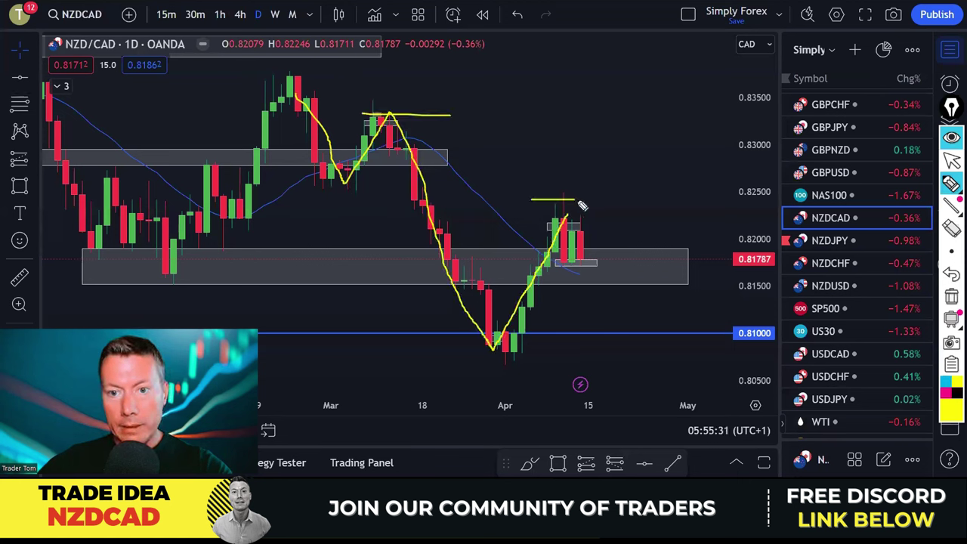
{"action": "left_click_drag", "start_coordinate": [320, 191], "coordinate": [383, 193]}
{"action": "left_click_drag", "start_coordinate": [494, 353], "coordinate": [537, 353]}
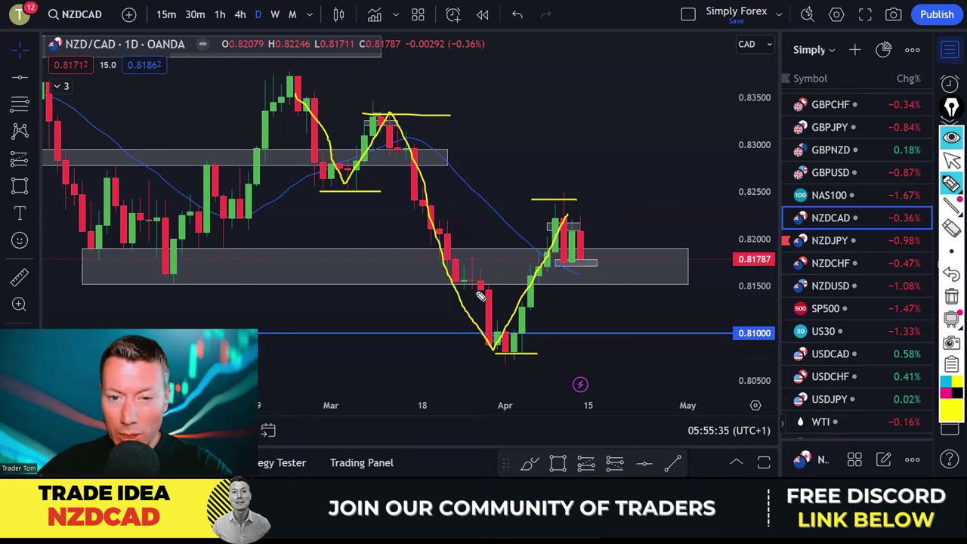
Circle the late-March candles inside the large grey zone, clear the ink, then mark the latest daily candles and clear that too.
{"action": "mouse_move", "coordinate": [475, 263]}
{"action": "left_mouse_down"}
{"action": "mouse_move", "coordinate": [479, 277]}
{"action": "mouse_move", "coordinate": [477, 265]}
{"action": "left_mouse_up"}
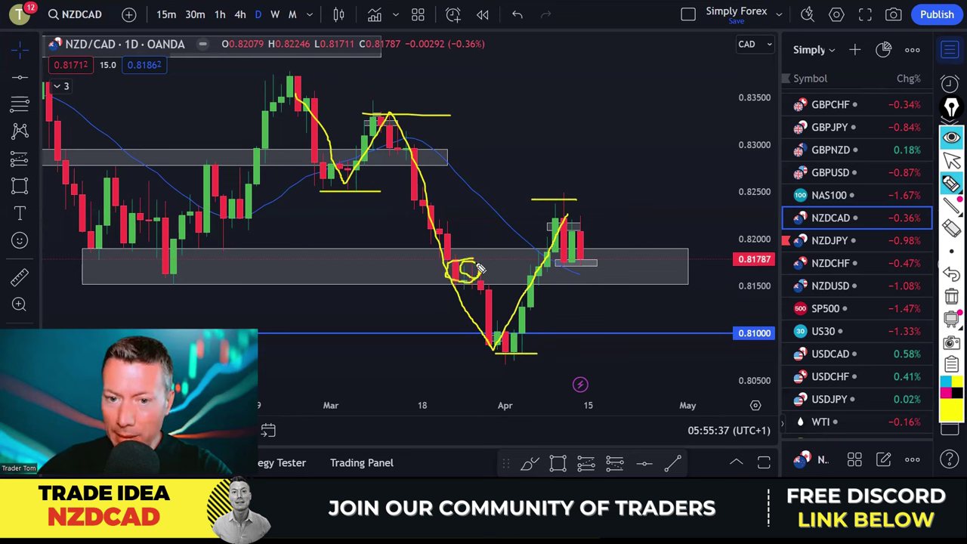
{"action": "left_click", "coordinate": [952, 297]}
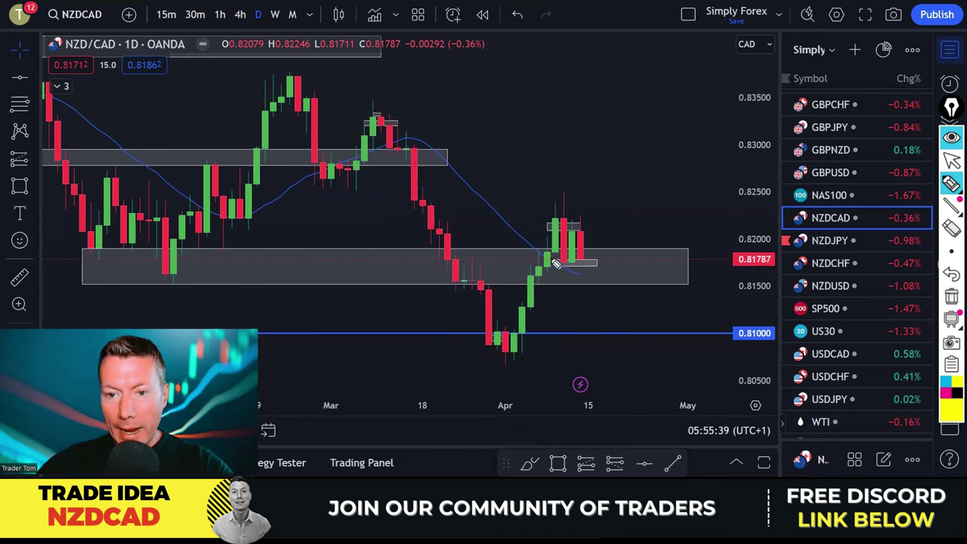
{"action": "mouse_move", "coordinate": [576, 263]}
{"action": "left_mouse_down"}
{"action": "mouse_move", "coordinate": [597, 261]}
{"action": "mouse_move", "coordinate": [591, 238]}
{"action": "left_mouse_up"}
{"action": "left_click", "coordinate": [952, 298]}
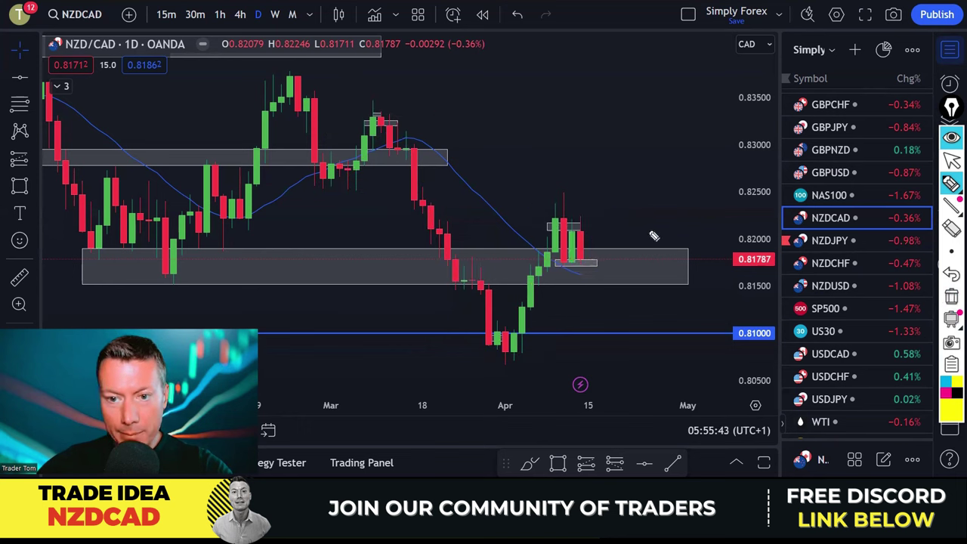
Switch NZDCAD to the 4-hour timeframe, trace the latest down-up-down swings in ink, and mark their highs and lows with horizontal lines.
{"action": "left_click", "coordinate": [239, 14]}
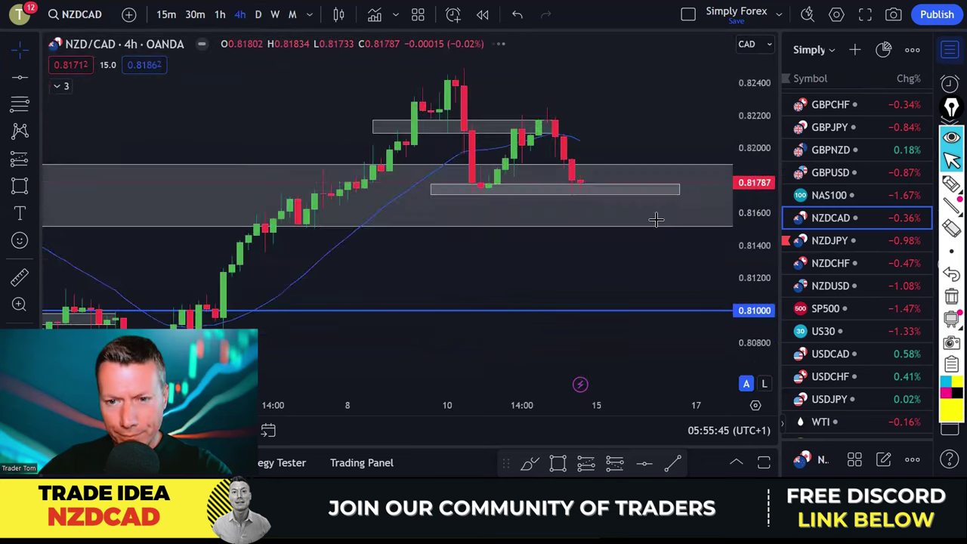
{"action": "scroll", "coordinate": [656, 217], "scroll_direction": "up", "scroll_amount": 3}
{"action": "left_click", "coordinate": [951, 186]}
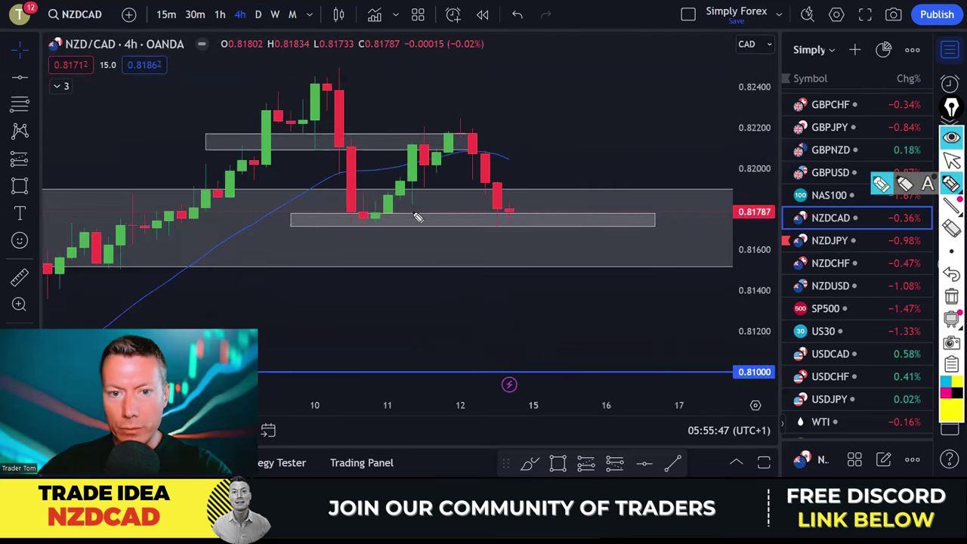
{"action": "mouse_move", "coordinate": [325, 86]}
{"action": "left_mouse_down"}
{"action": "mouse_move", "coordinate": [377, 219]}
{"action": "mouse_move", "coordinate": [452, 131]}
{"action": "mouse_move", "coordinate": [501, 217]}
{"action": "left_mouse_up"}
{"action": "left_click_drag", "start_coordinate": [279, 78], "coordinate": [388, 80]}
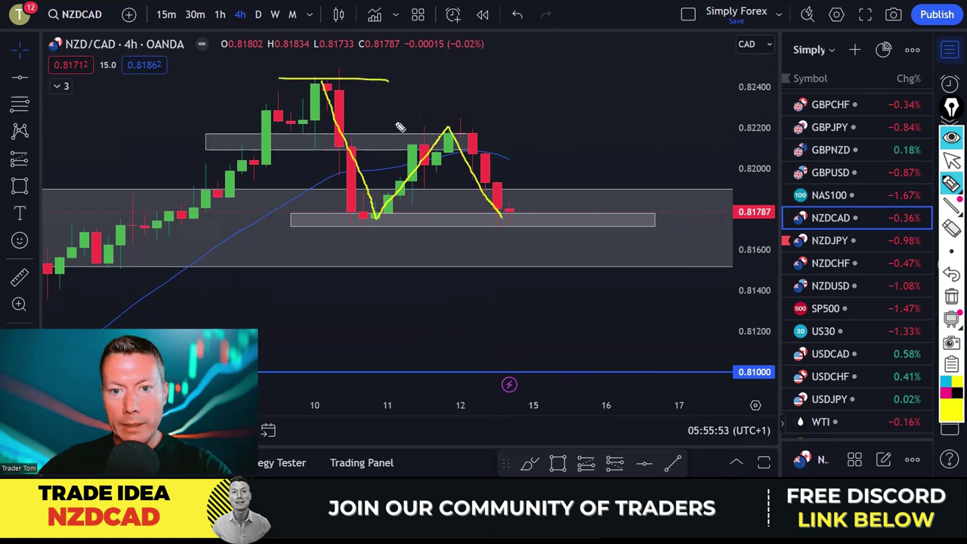
{"action": "left_click_drag", "start_coordinate": [411, 124], "coordinate": [541, 129]}
{"action": "left_click_drag", "start_coordinate": [323, 225], "coordinate": [414, 230]}
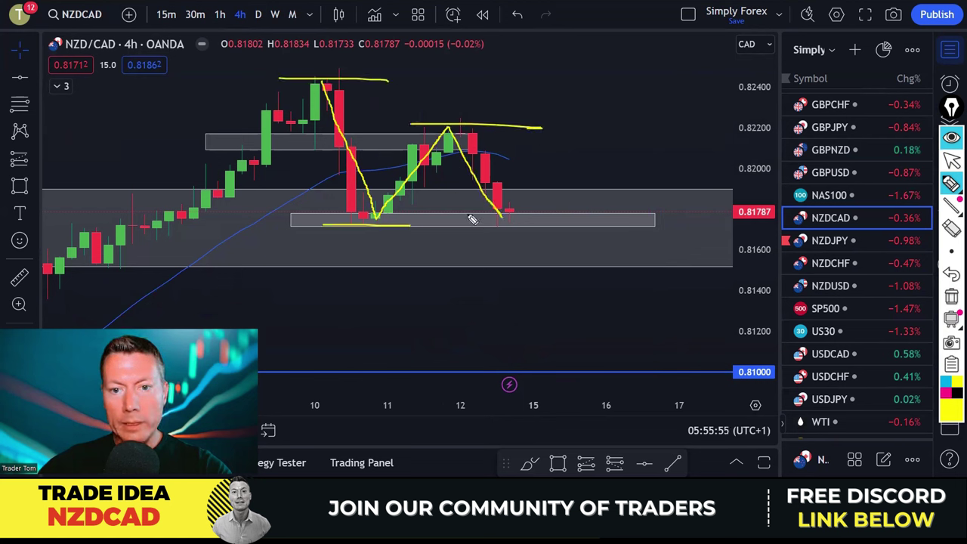
{"action": "left_click_drag", "start_coordinate": [470, 217], "coordinate": [559, 223]}
Sketch a candle breaking below the small support box, add levels below it and above the recent high, project a drop to 0.81000, and clear the ink.
{"action": "mouse_move", "coordinate": [509, 198]}
{"action": "left_mouse_down"}
{"action": "mouse_move", "coordinate": [513, 233]}
{"action": "mouse_move", "coordinate": [521, 250]}
{"action": "mouse_move", "coordinate": [529, 246]}
{"action": "left_mouse_up"}
{"action": "mouse_move", "coordinate": [514, 202]}
{"action": "left_mouse_down"}
{"action": "mouse_move", "coordinate": [525, 200]}
{"action": "mouse_move", "coordinate": [525, 248]}
{"action": "left_mouse_up"}
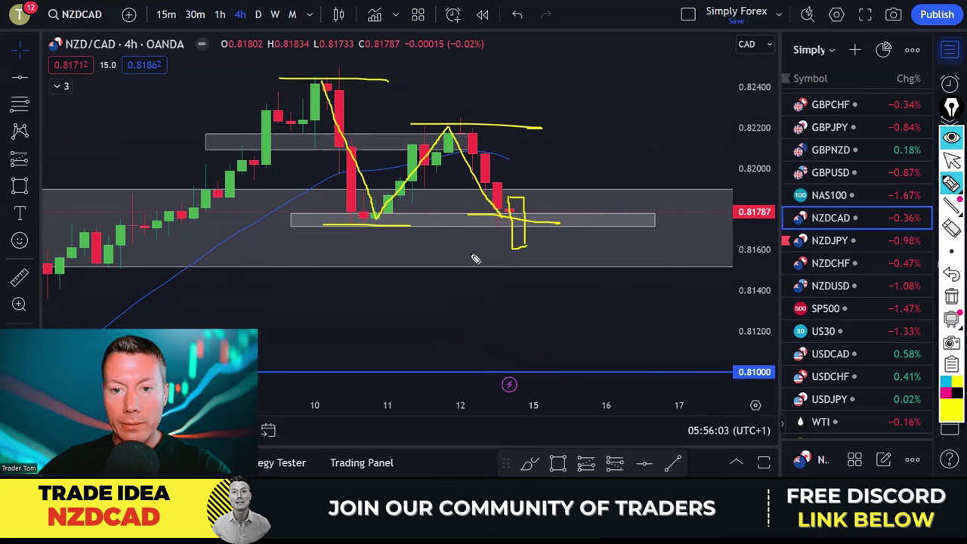
{"action": "left_click_drag", "start_coordinate": [470, 254], "coordinate": [505, 251]}
{"action": "left_click_drag", "start_coordinate": [529, 122], "coordinate": [579, 121]}
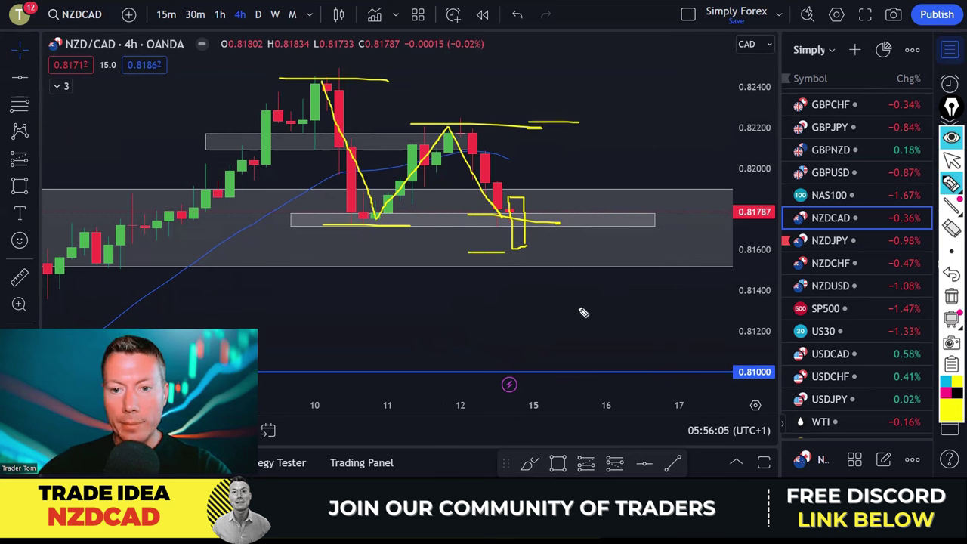
{"action": "mouse_move", "coordinate": [537, 259]}
{"action": "left_mouse_down"}
{"action": "mouse_move", "coordinate": [610, 370]}
{"action": "mouse_move", "coordinate": [615, 360]}
{"action": "mouse_move", "coordinate": [617, 382]}
{"action": "left_mouse_up"}
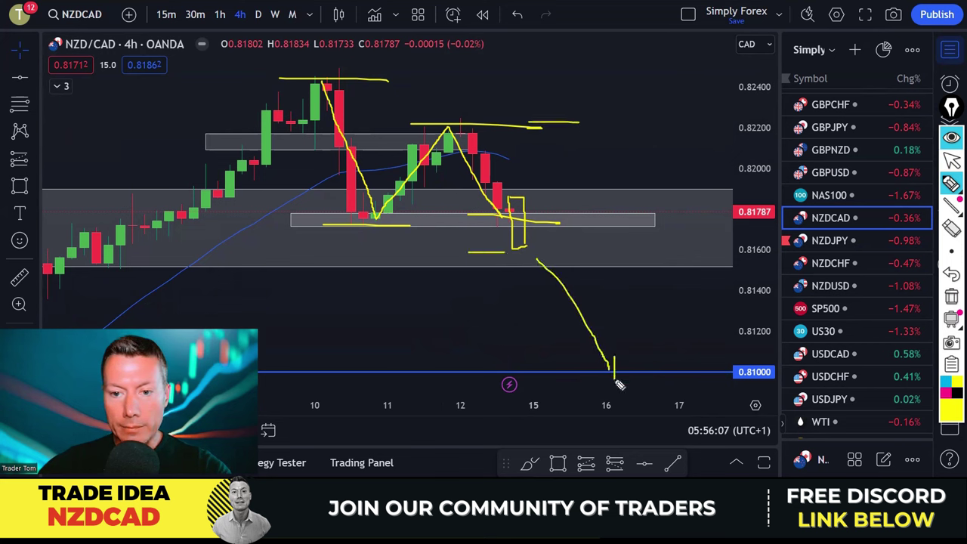
{"action": "left_click", "coordinate": [951, 296]}
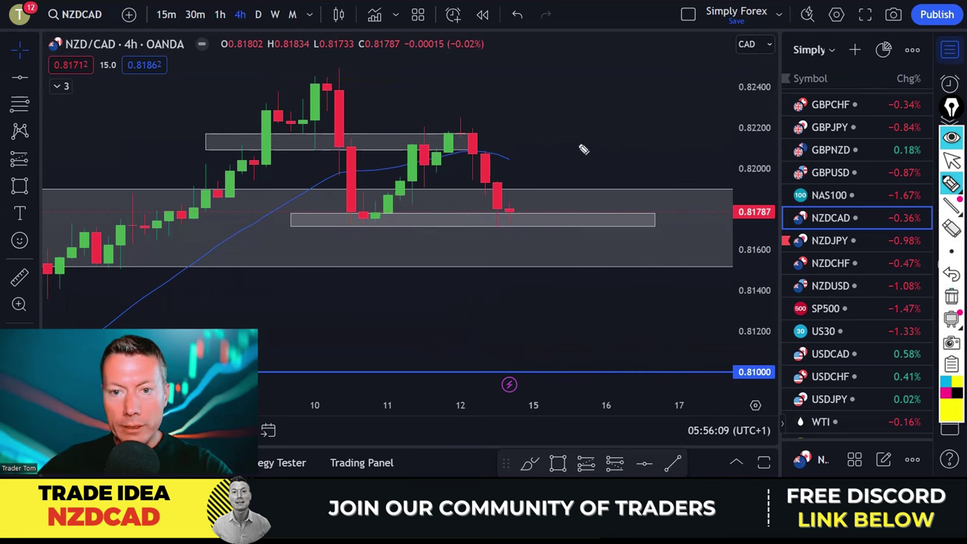
{"action": "key", "text": "Escape"}
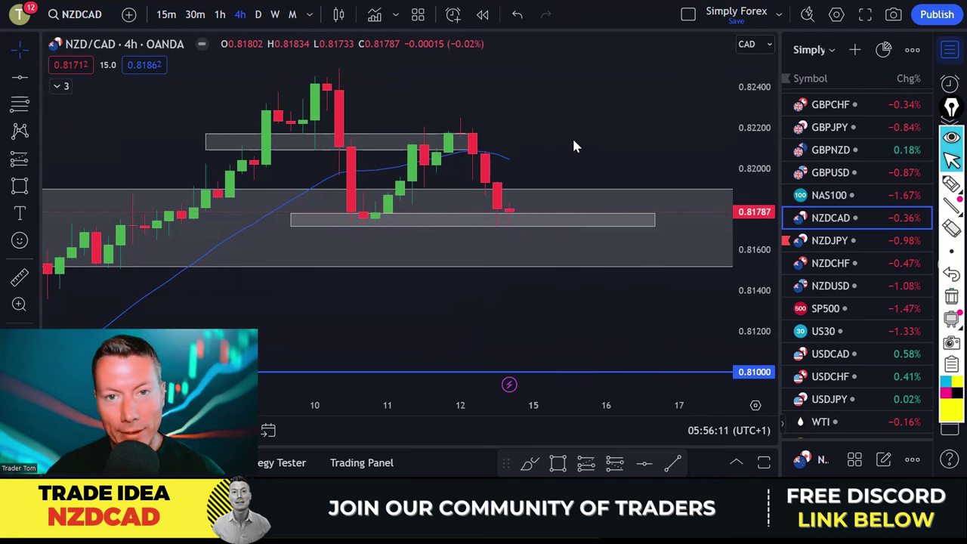